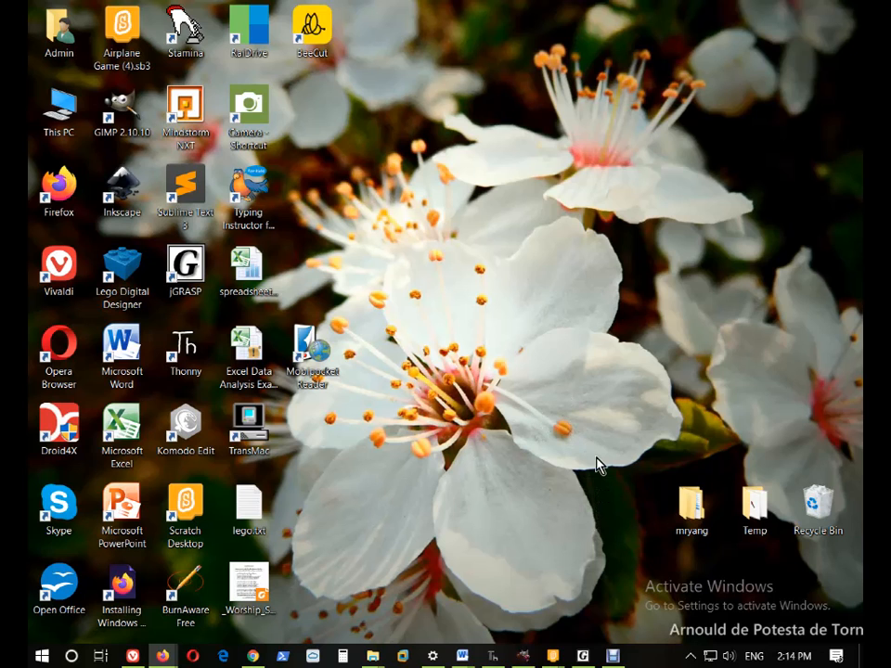
Switch to GIMP and view the finished planets 2020 image at 100 %
click(523, 658)
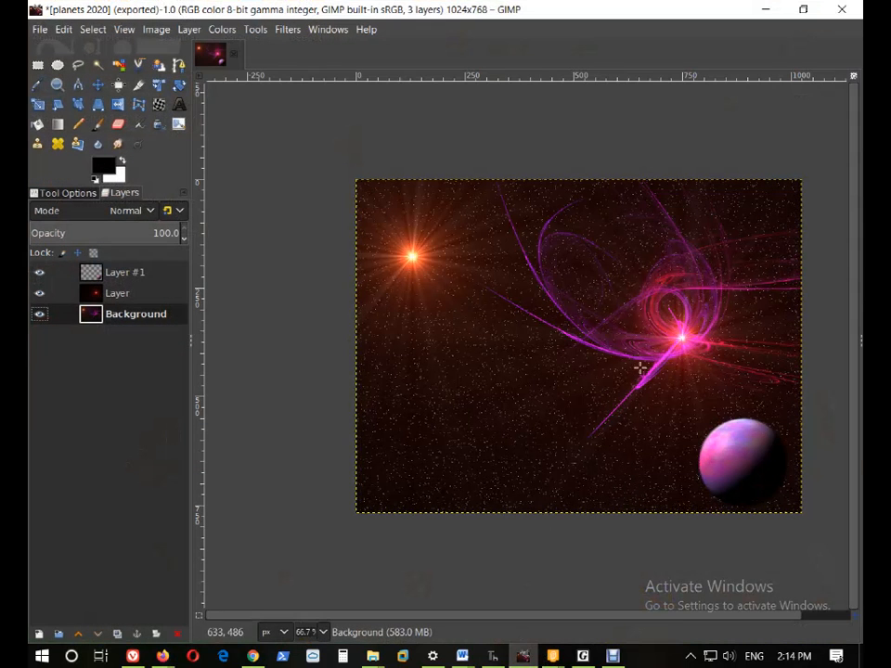
scroll(777, 381, up, 1)
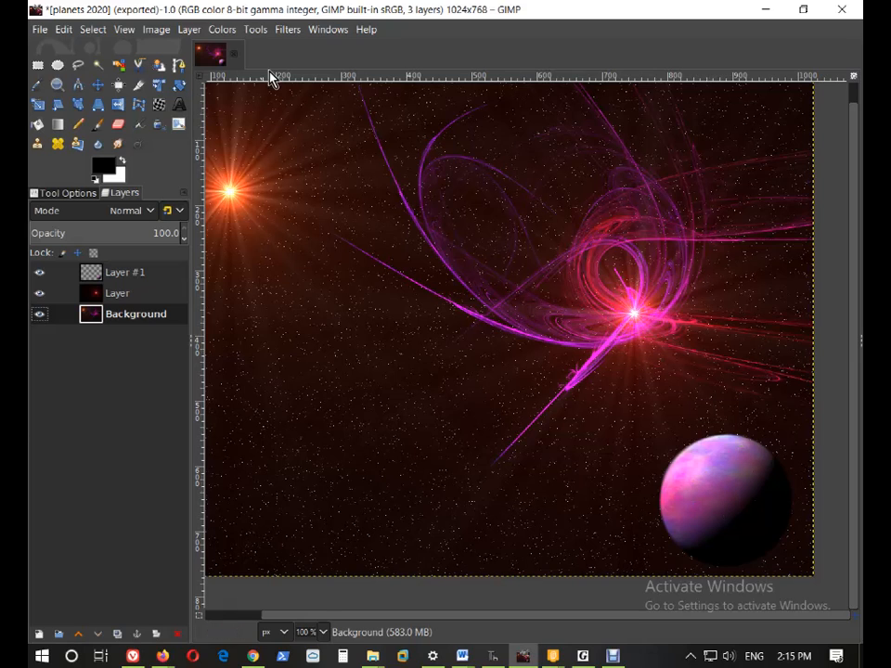
click(41, 30)
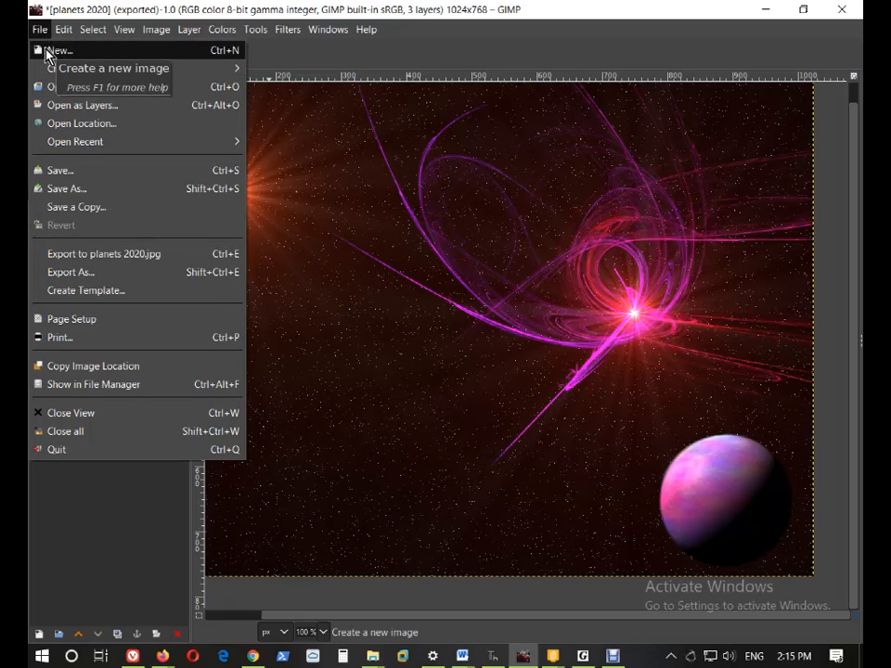
click(46, 52)
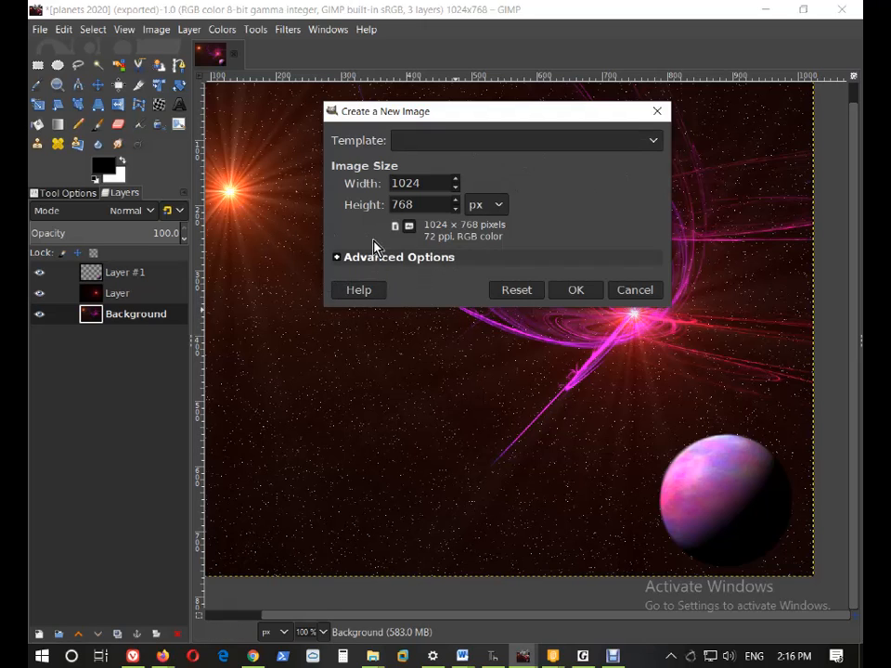
click(657, 111)
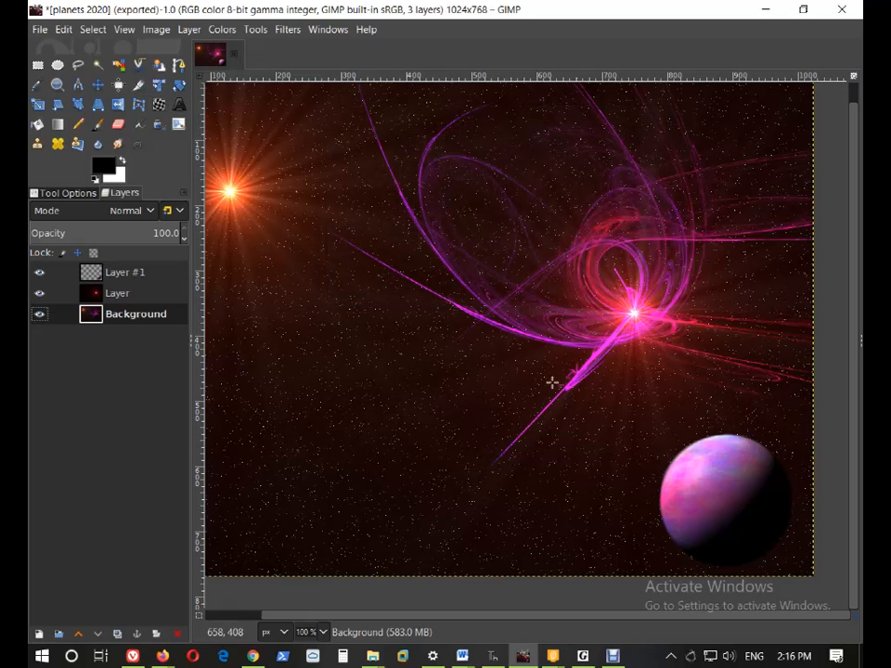
Create a new 1024 × 768 px RGB image filled with the background color, swapping the foreground and background colors so the fill is black
click(38, 31)
click(54, 51)
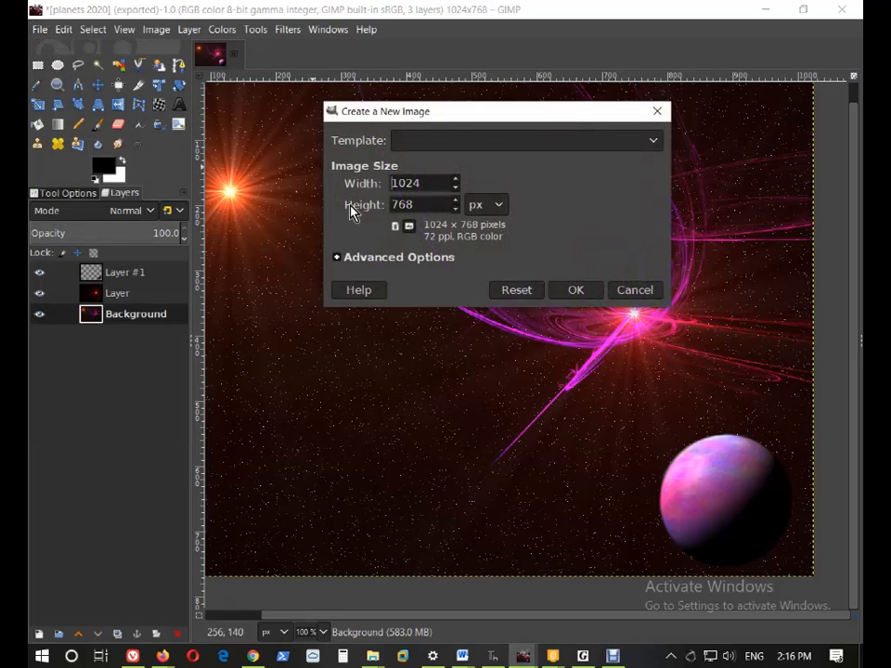
click(336, 258)
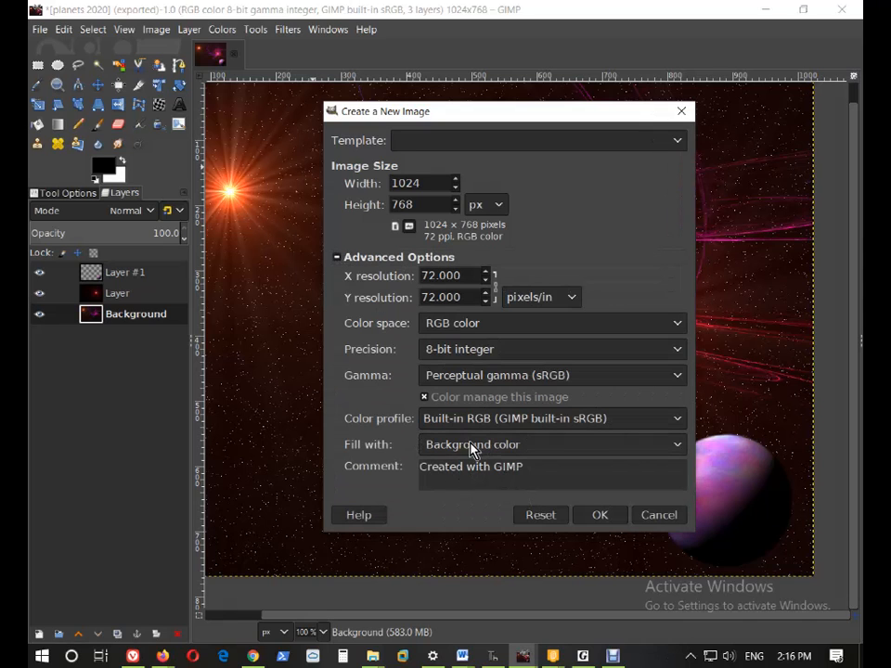
click(122, 162)
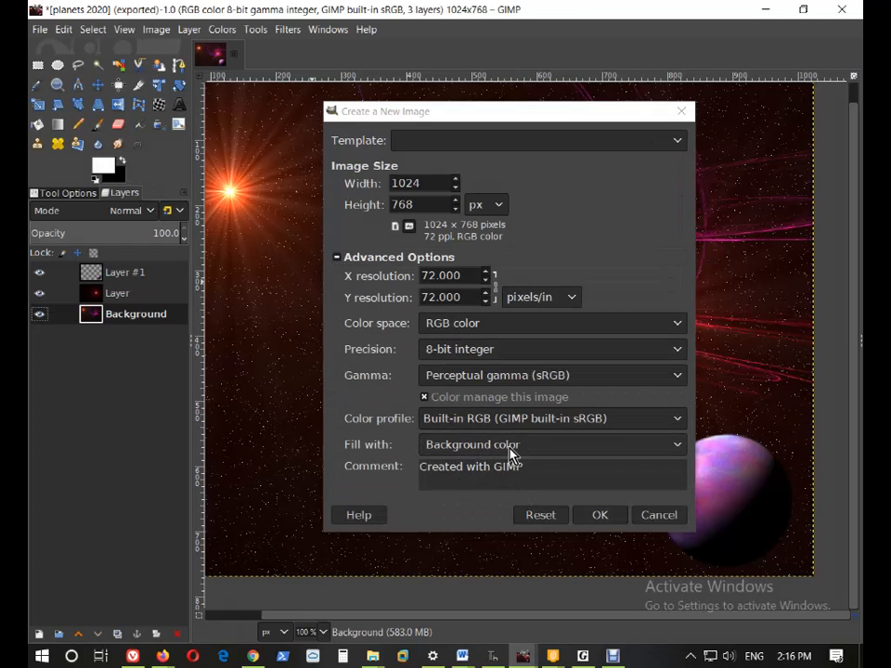
click(601, 517)
scroll(538, 311, down, 1)
scroll(532, 318, up, 1)
scroll(523, 312, down, 1)
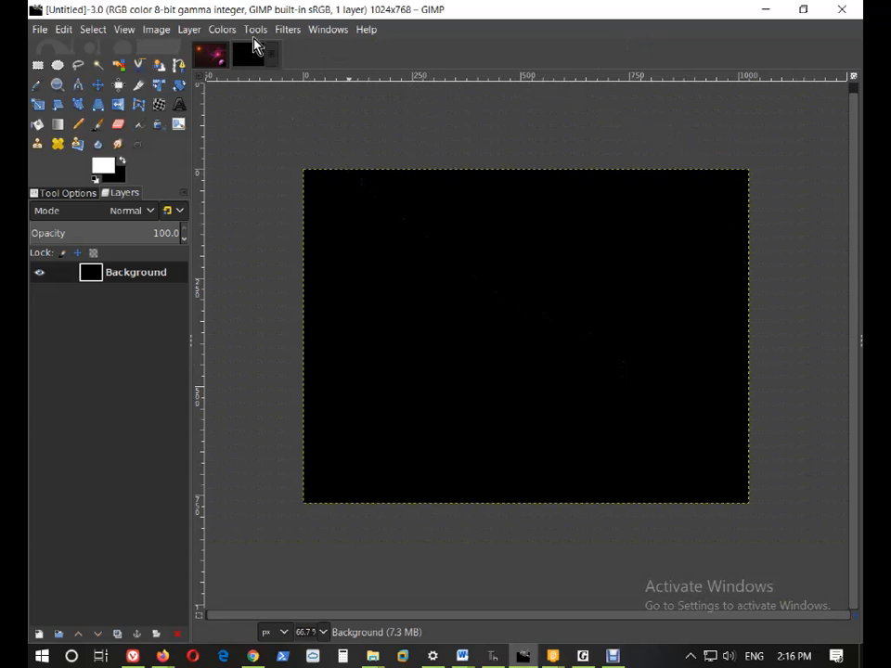
Apply Hurl noise to the black background with a randomization of 1 %
click(283, 29)
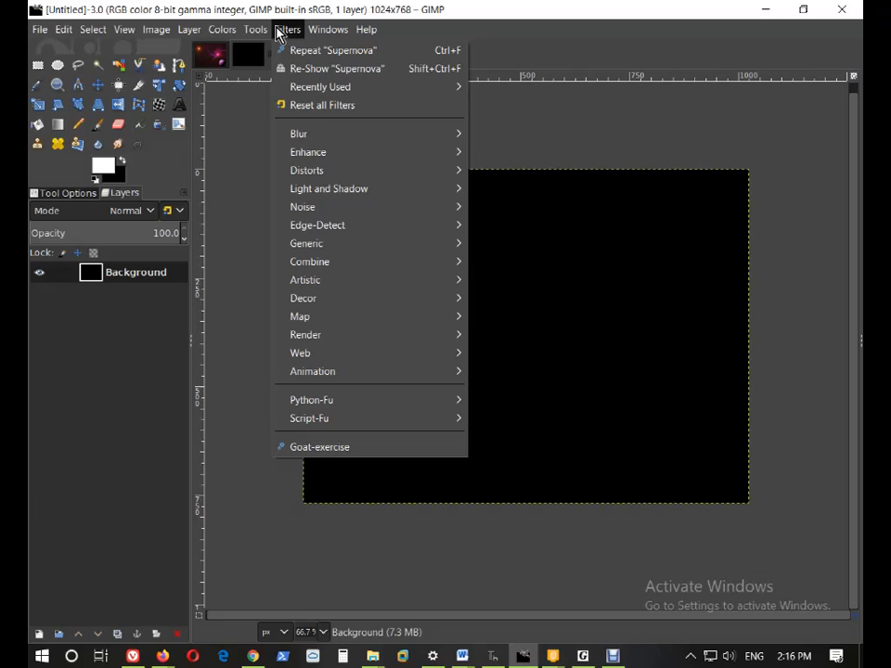
mouse_move(433, 212)
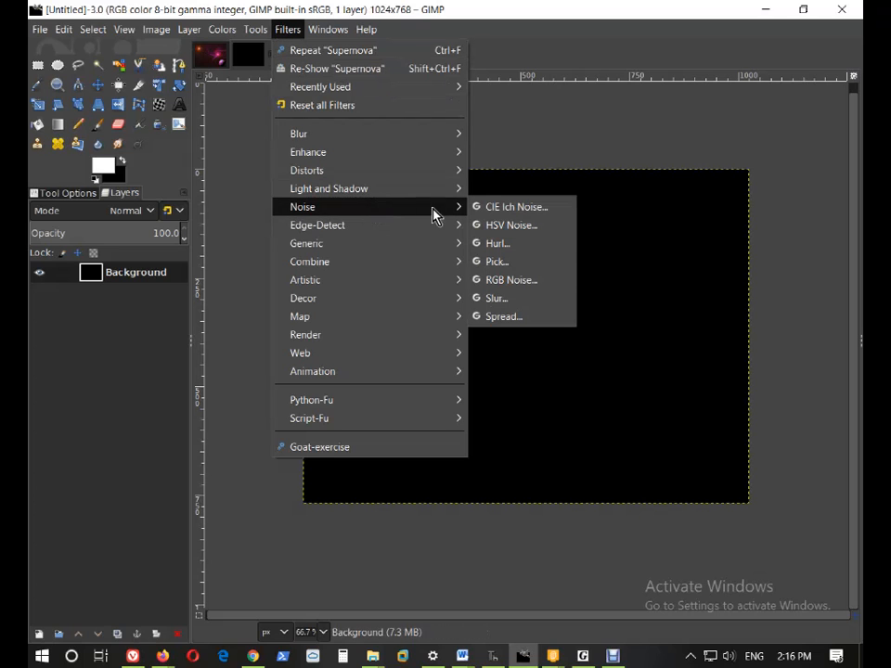
click(525, 243)
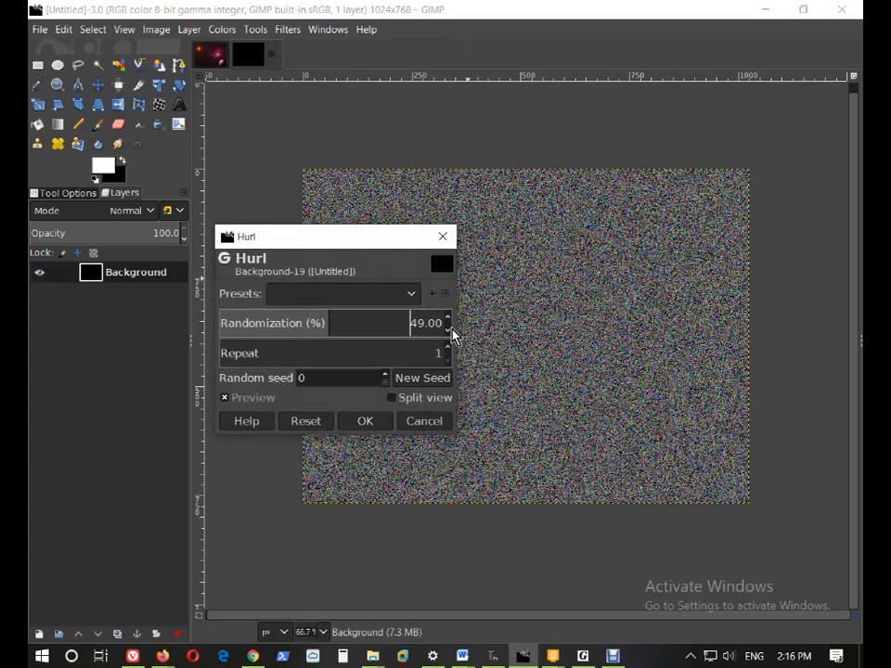
click(448, 329)
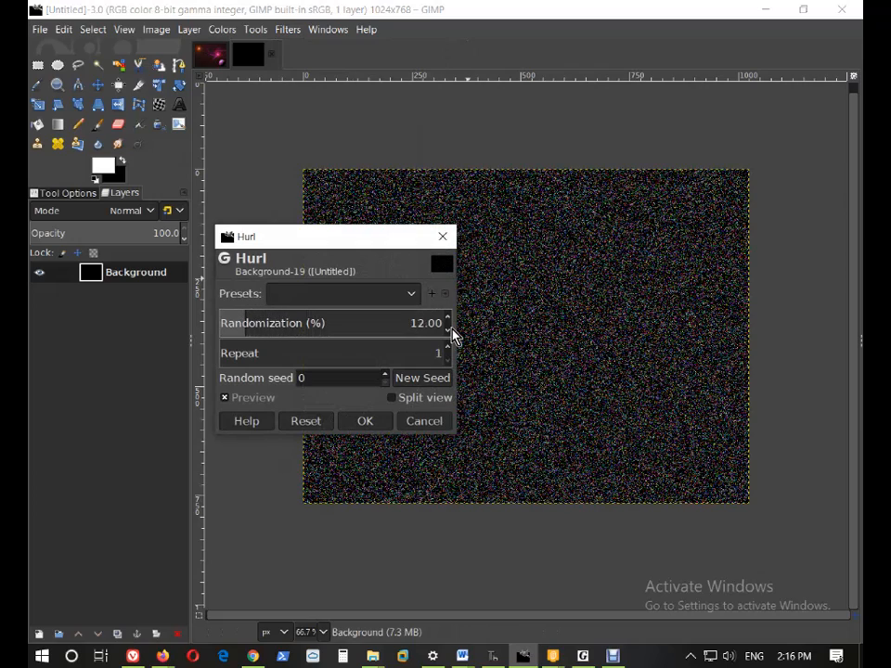
click(449, 317)
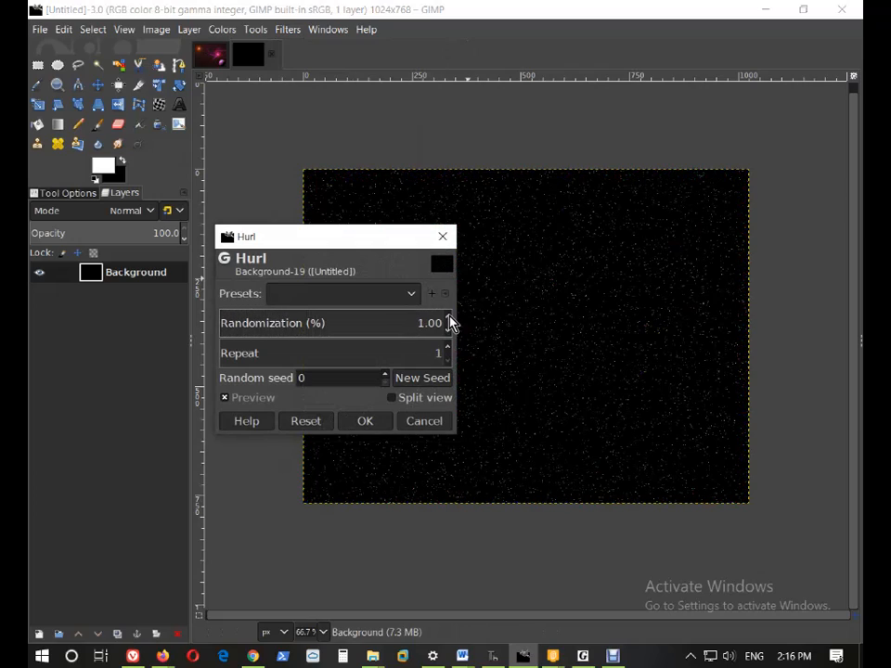
click(372, 425)
Desaturate the noise on the background using Luminance mode and view the star field at 100 %
click(222, 29)
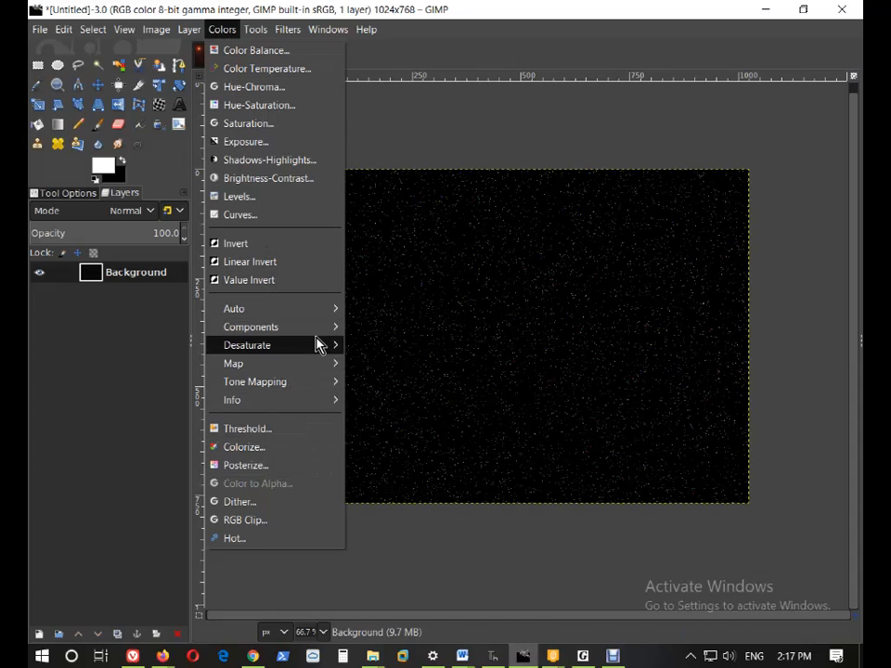
mouse_move(323, 344)
click(416, 365)
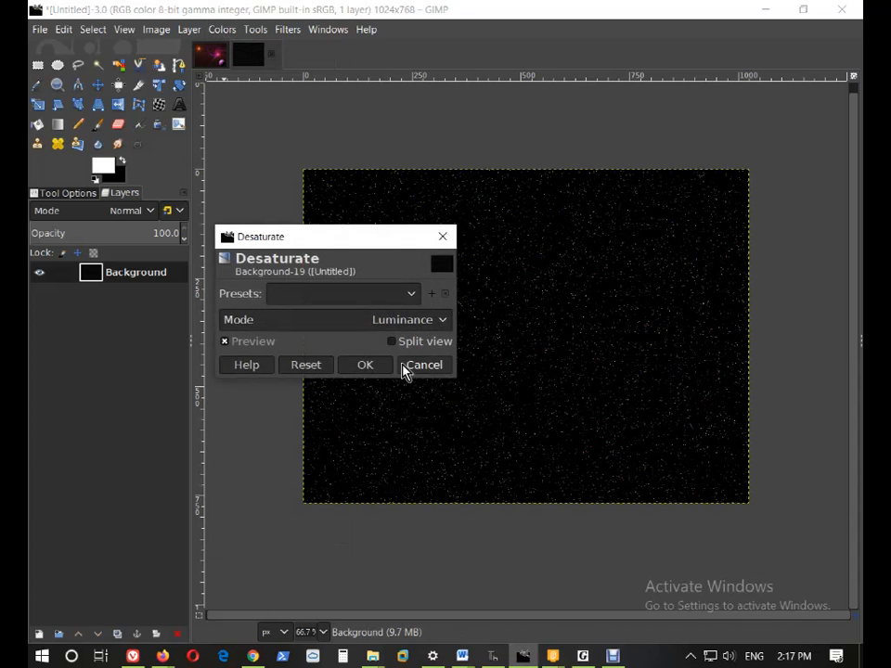
click(364, 370)
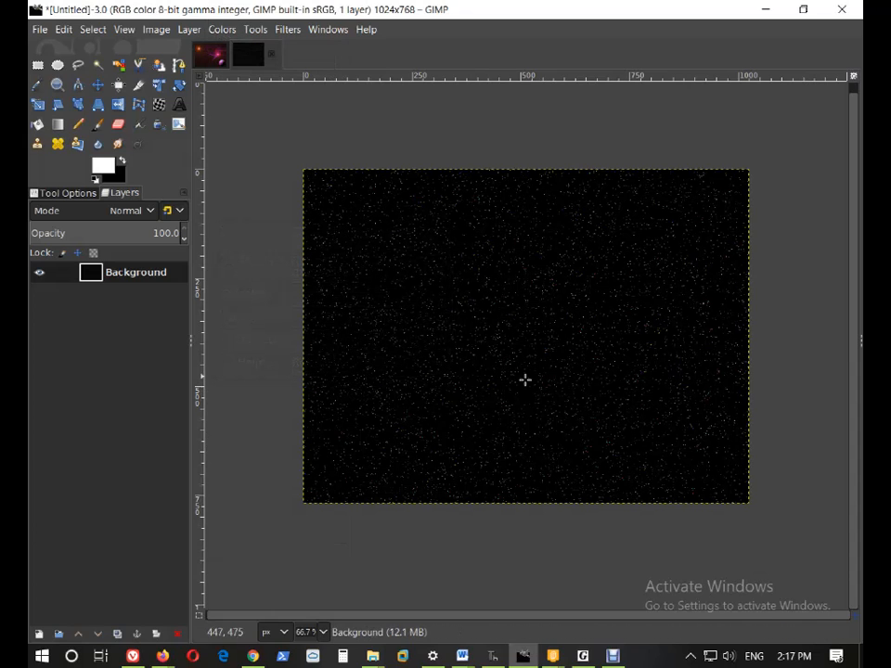
scroll(467, 357, up, 1)
scroll(467, 358, down, 1)
click(324, 632)
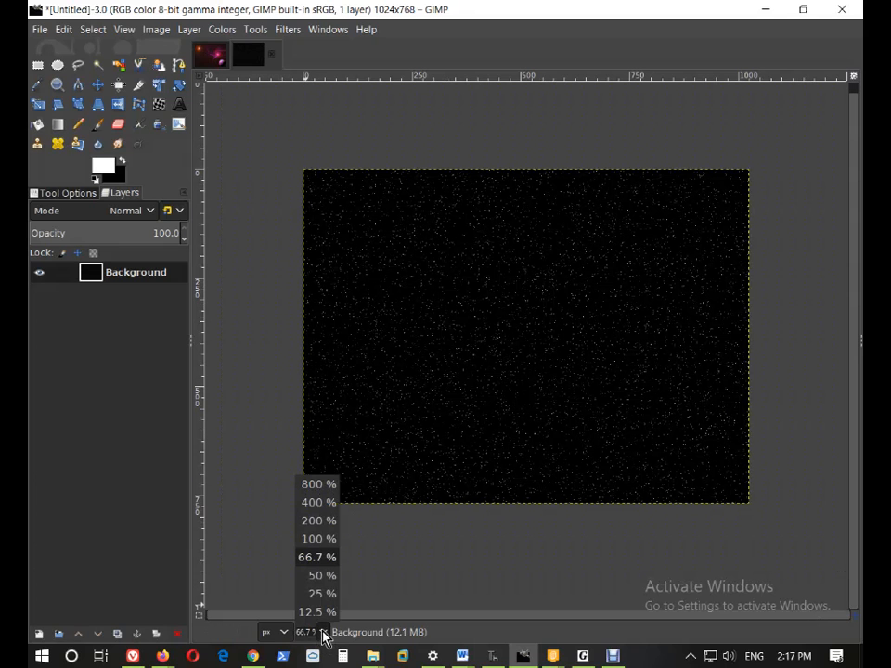
click(319, 538)
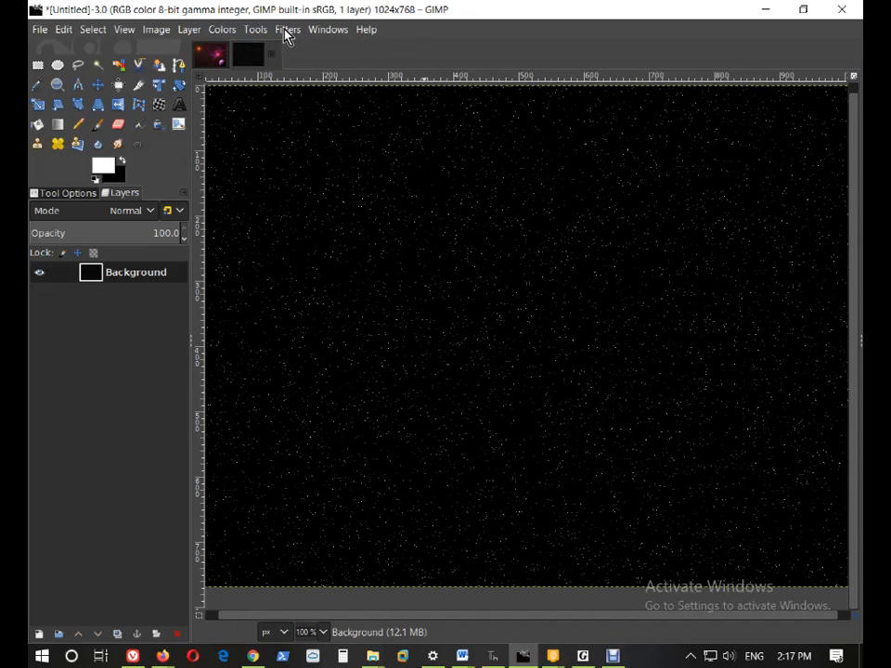
Set the foreground color to red (ff0000) and the background color to purple (aa18ca)
click(103, 169)
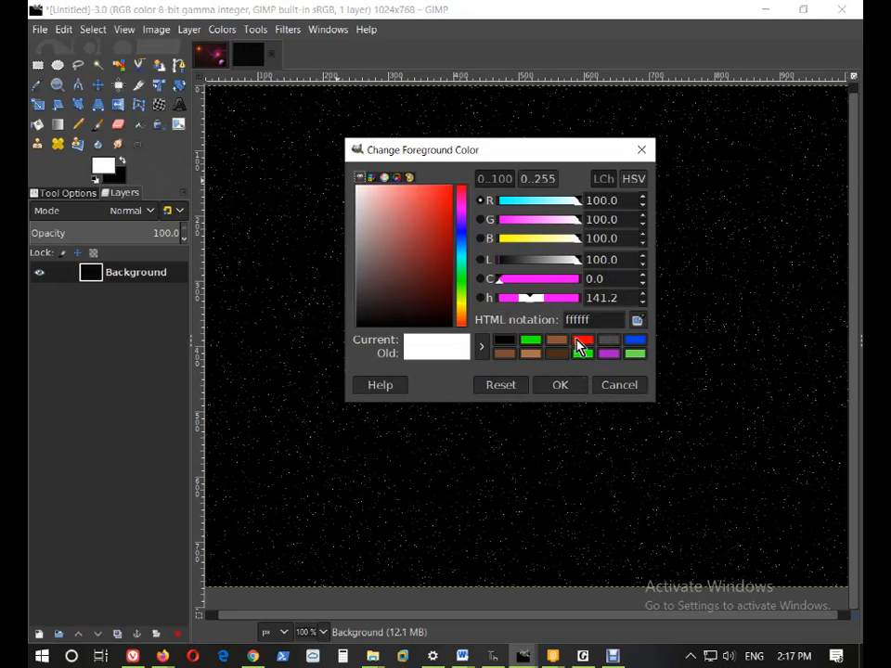
click(580, 341)
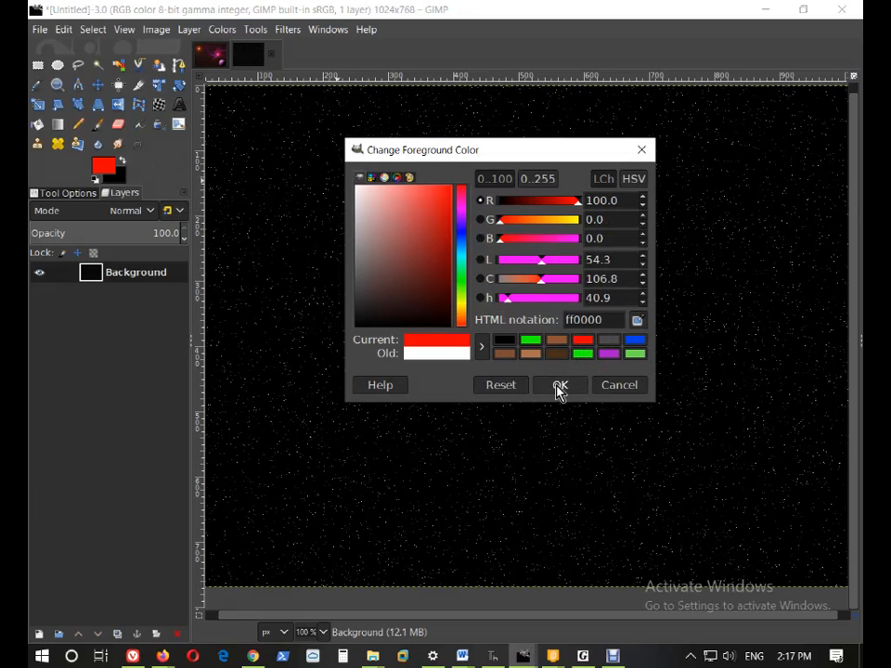
click(559, 388)
click(121, 176)
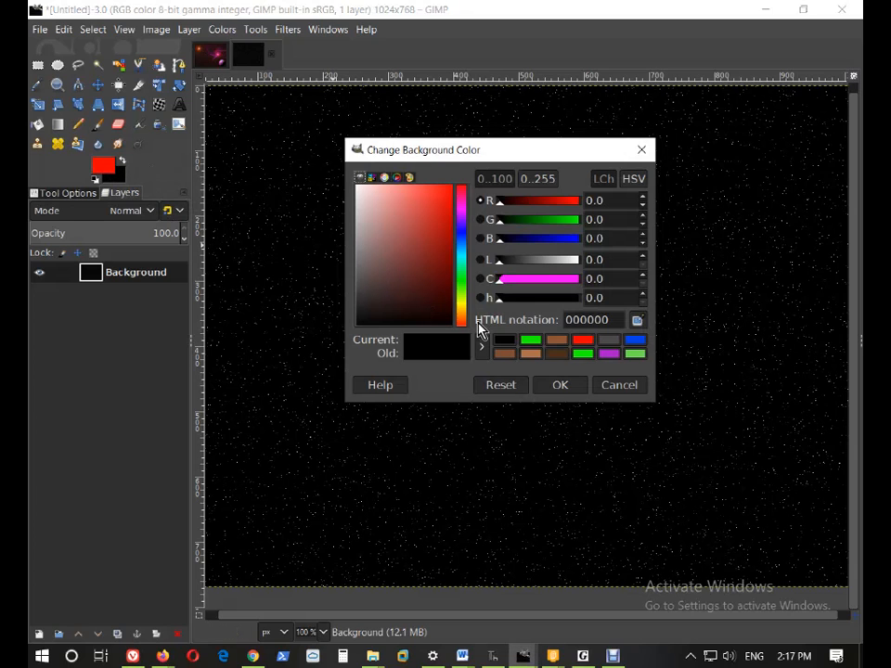
click(592, 353)
click(608, 355)
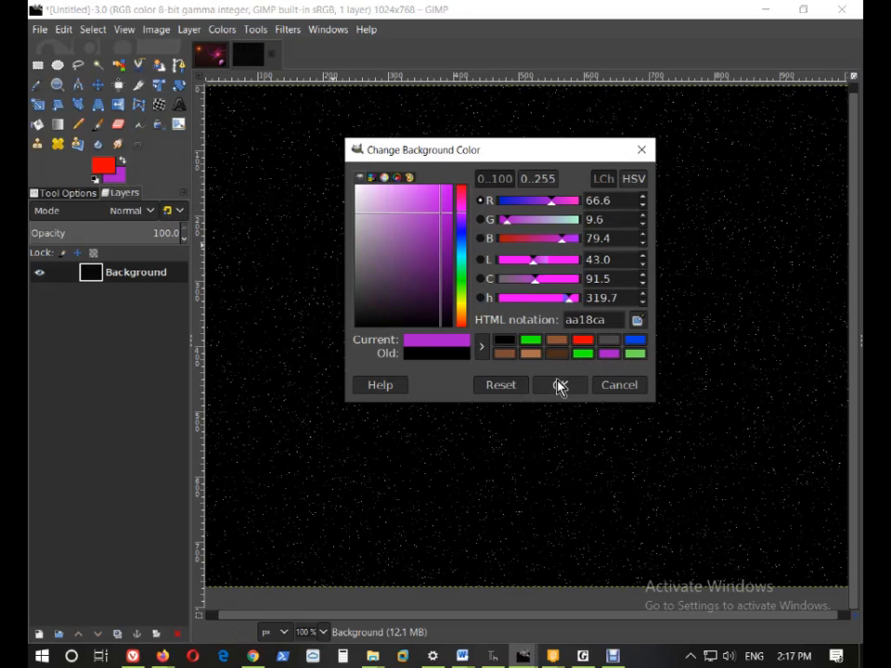
click(559, 384)
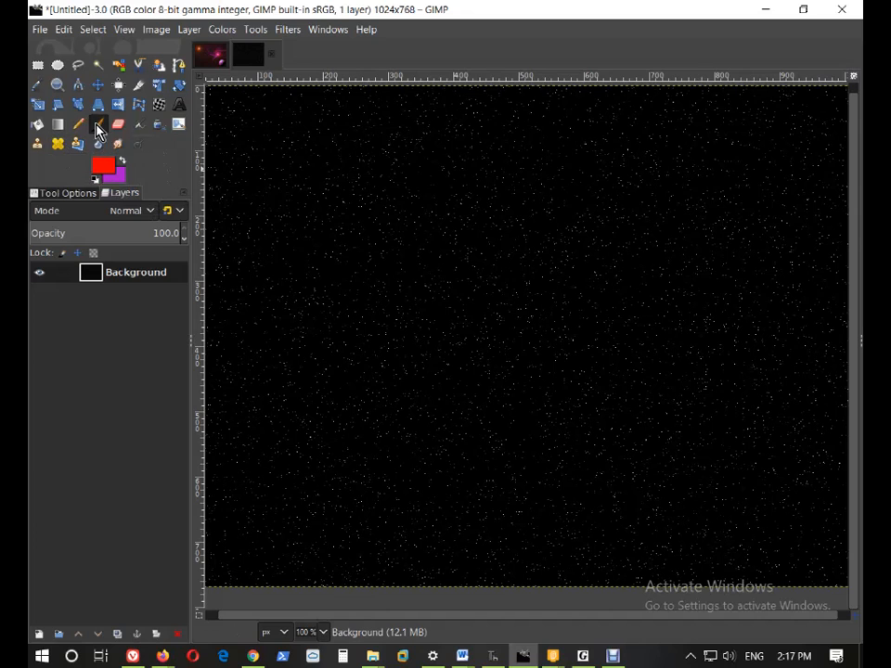
Select the Paintbrush, show its tool options and check the list of dynamics presets, keeping Dynamics Off
click(63, 192)
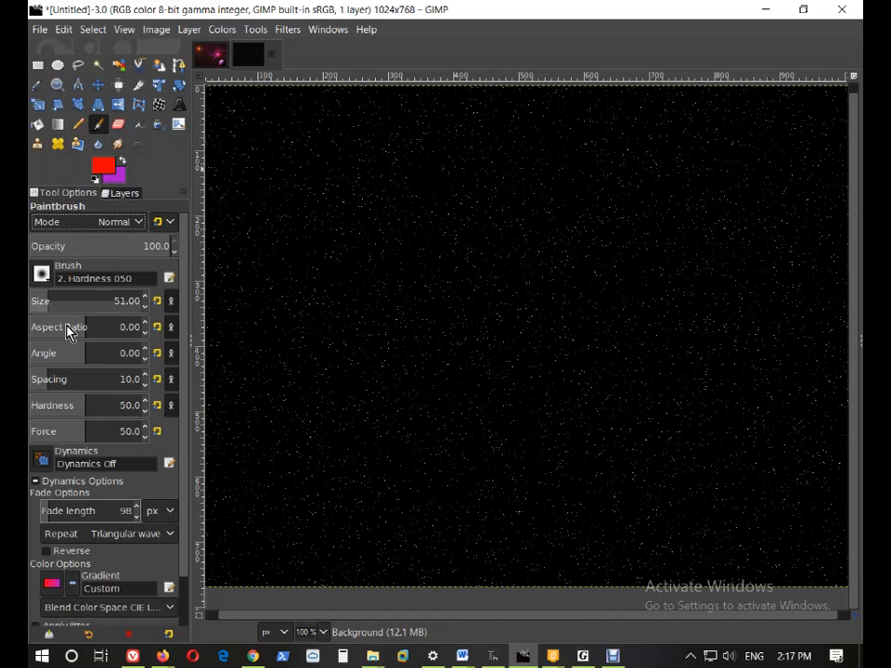
click(34, 482)
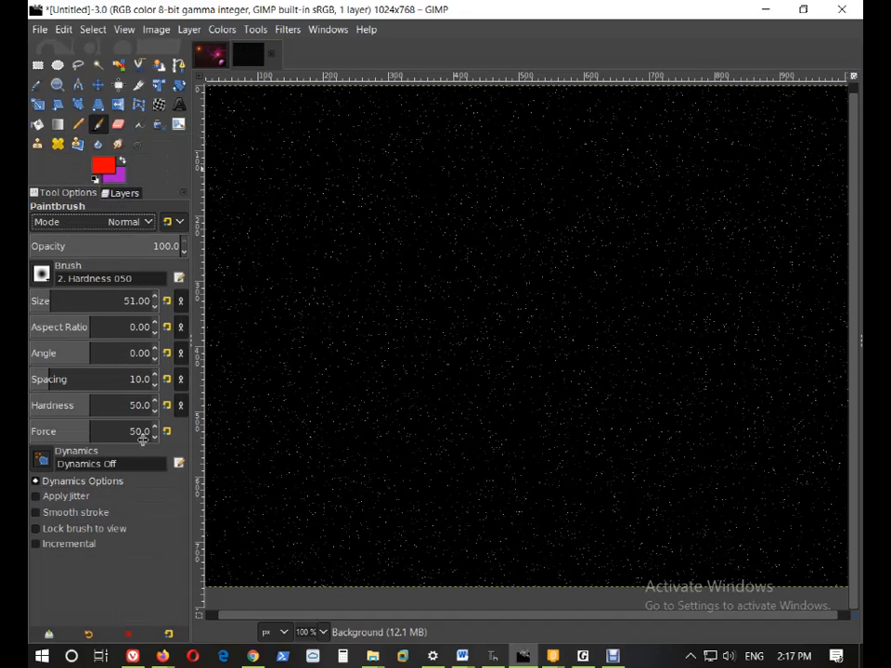
click(39, 459)
click(39, 459)
click(40, 459)
click(40, 456)
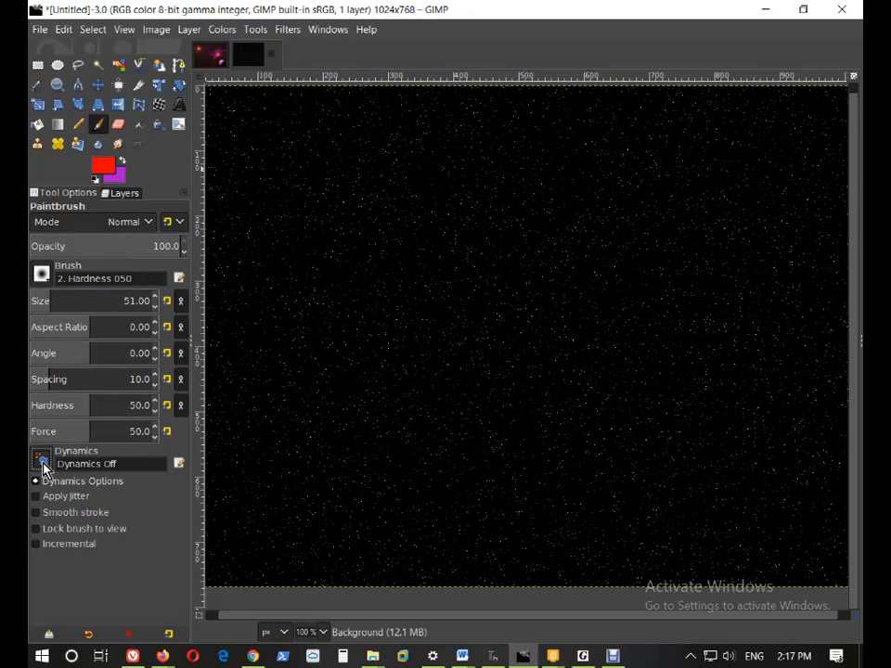
click(40, 464)
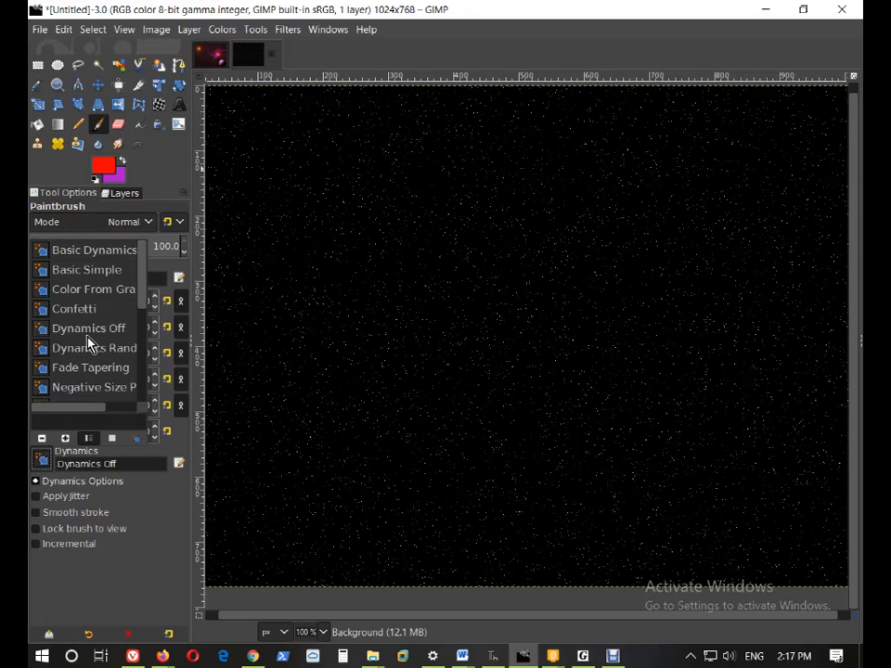
click(175, 506)
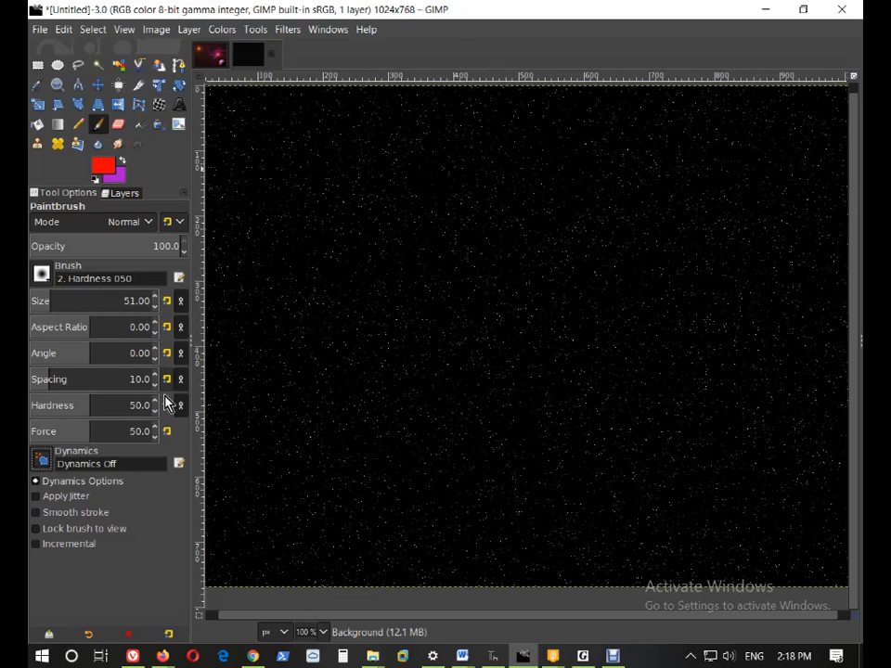
Reset the Paintbrush's size, aspect ratio, spacing and hardness to the brush's native values
click(167, 303)
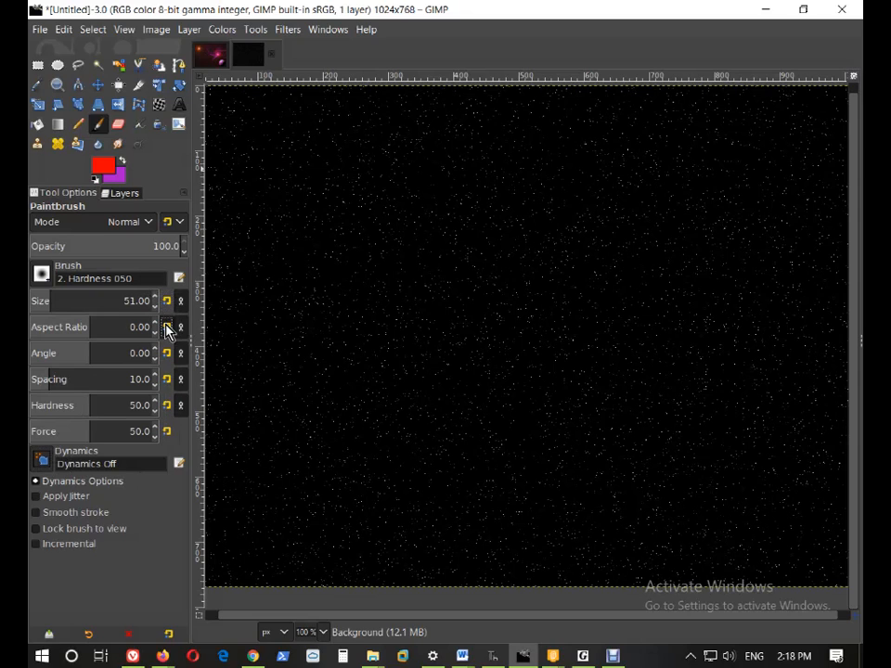
click(167, 380)
click(166, 406)
click(165, 301)
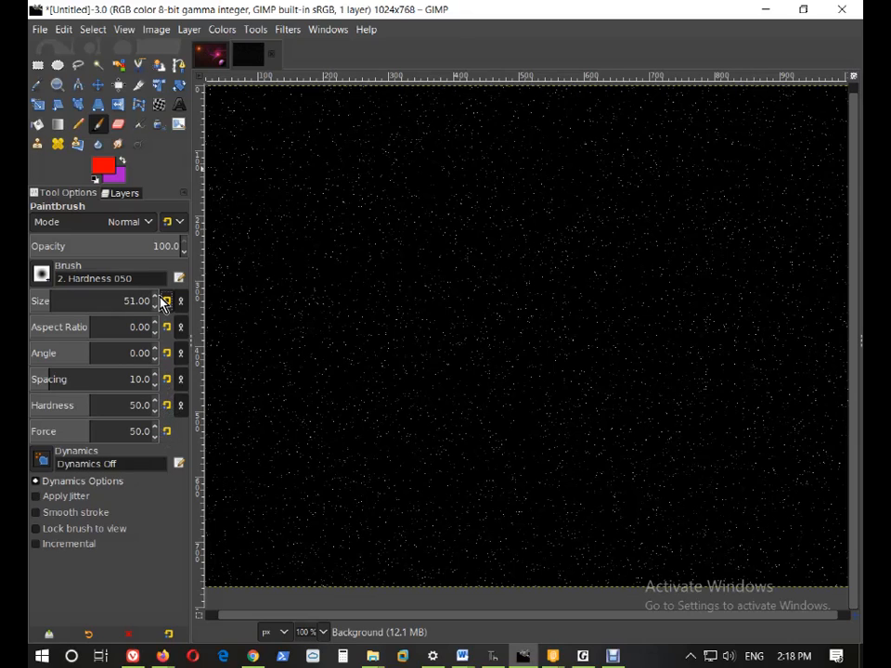
Expand the Paintbrush's dynamics options with fade repeat set to Truncate, and check the gradient list, keeping Custom
click(35, 484)
scroll(76, 361, down, 1)
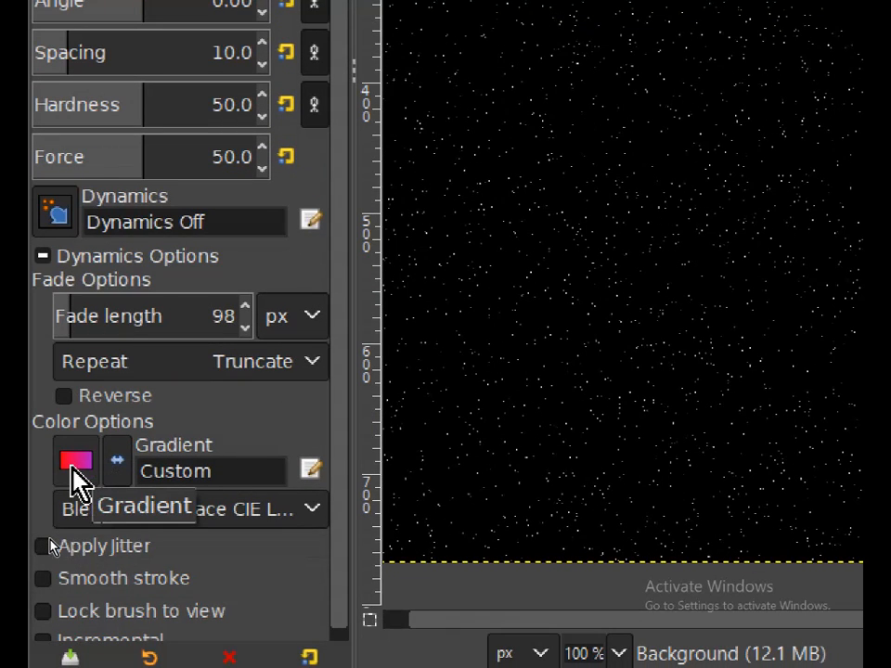
click(72, 464)
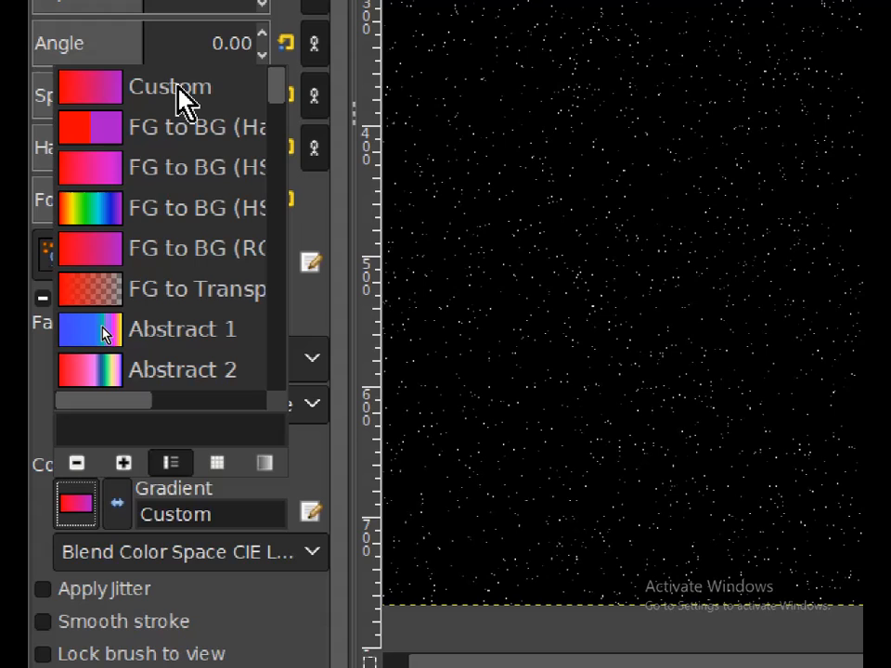
click(307, 466)
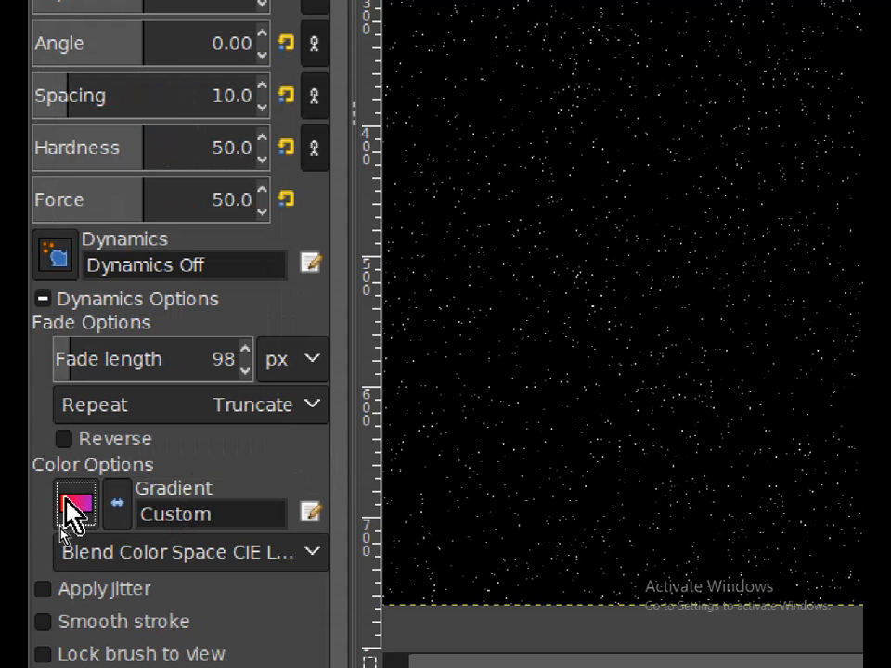
scroll(123, 289, up, 8)
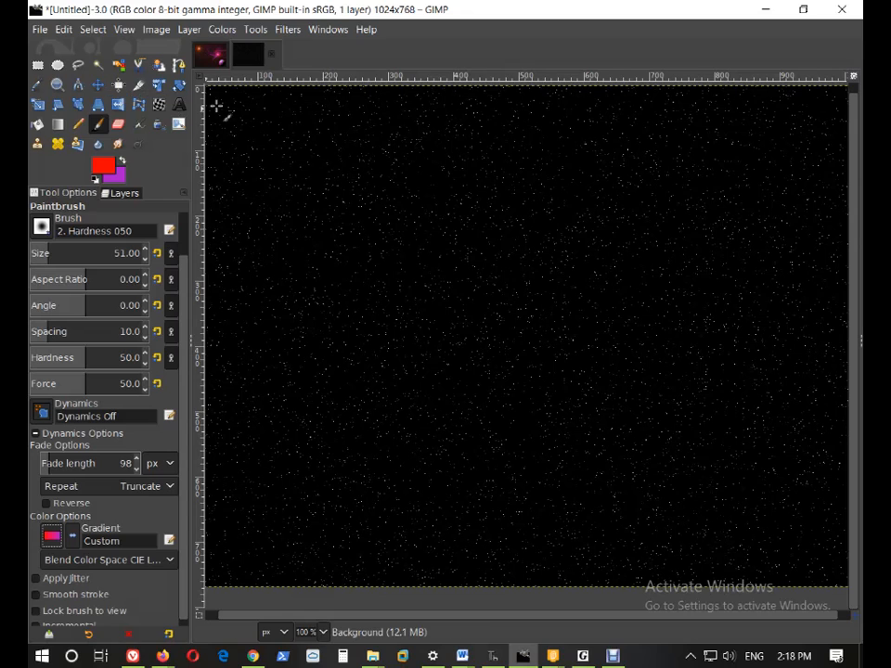
Start the Flame fractal render on the star field and set its brightness to 3.14
click(294, 32)
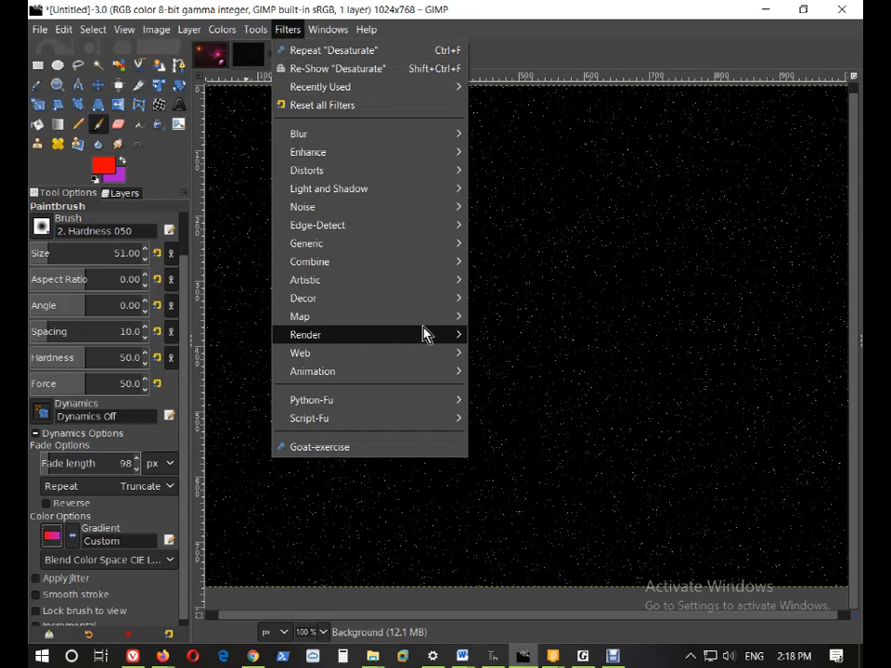
mouse_move(424, 332)
mouse_move(513, 339)
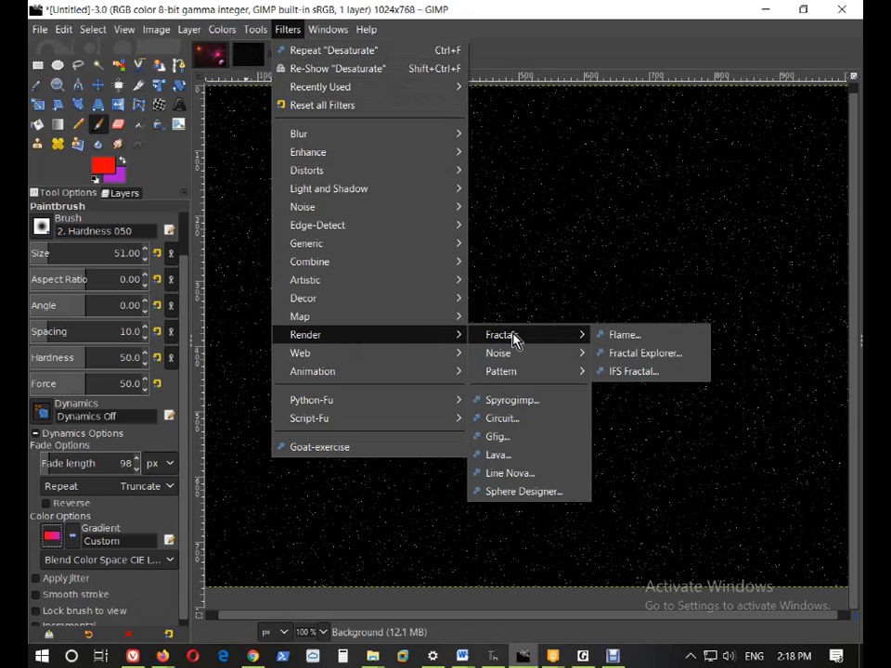
click(614, 336)
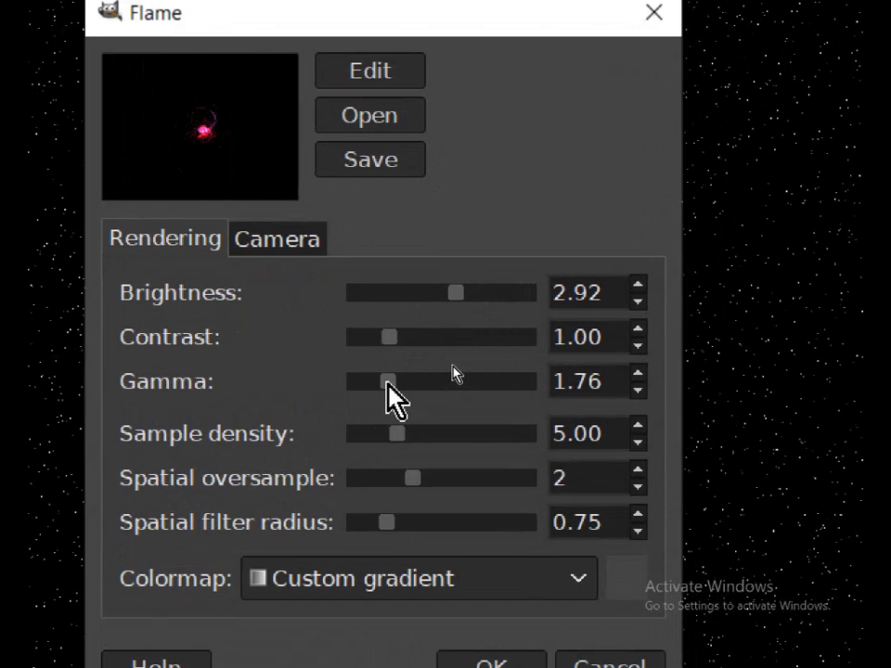
mouse_move(454, 290)
mouse_down()
mouse_move(463, 291)
mouse_move(450, 290)
mouse_up()
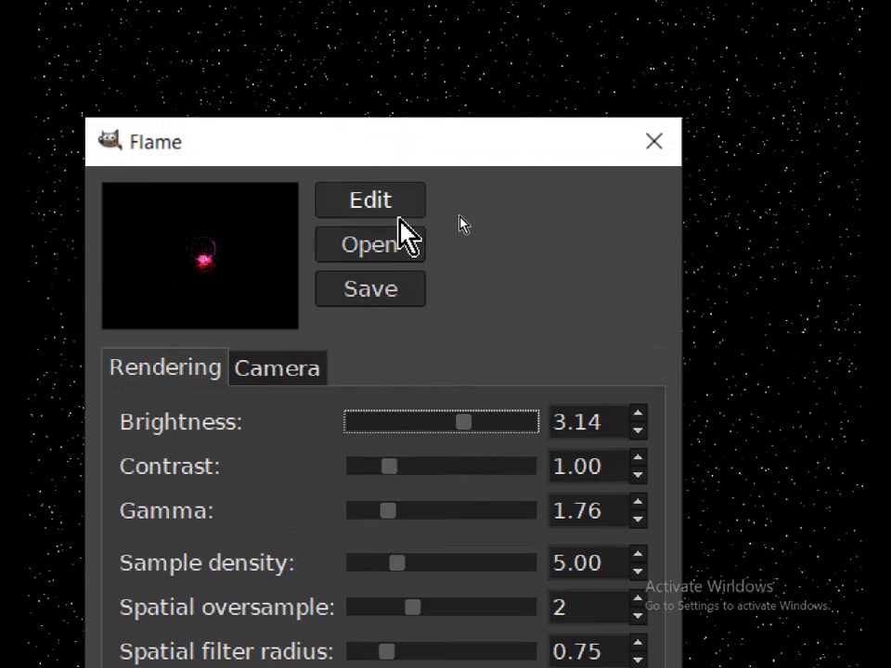
Open the flame for editing and set its variation to Random
click(370, 178)
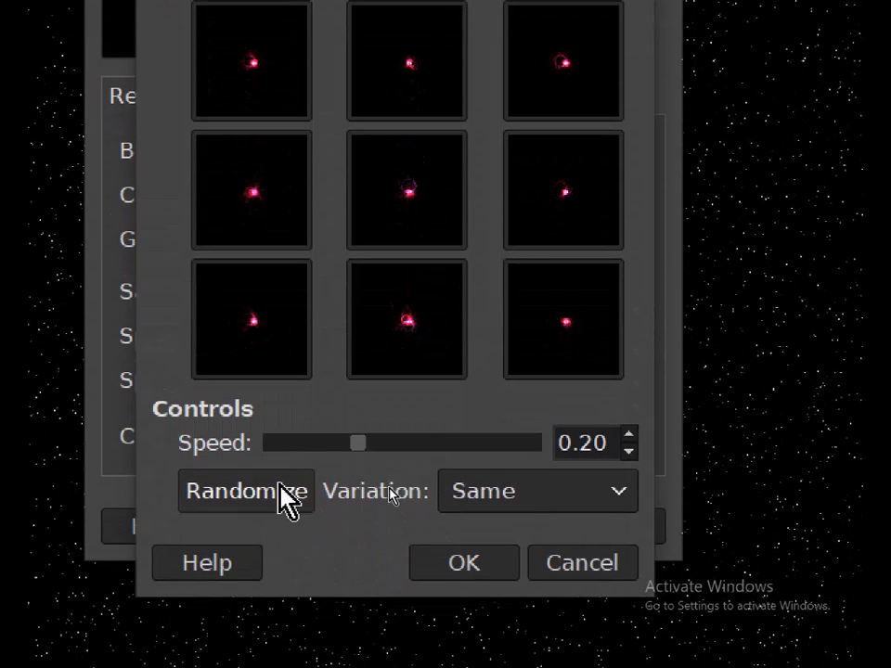
click(517, 499)
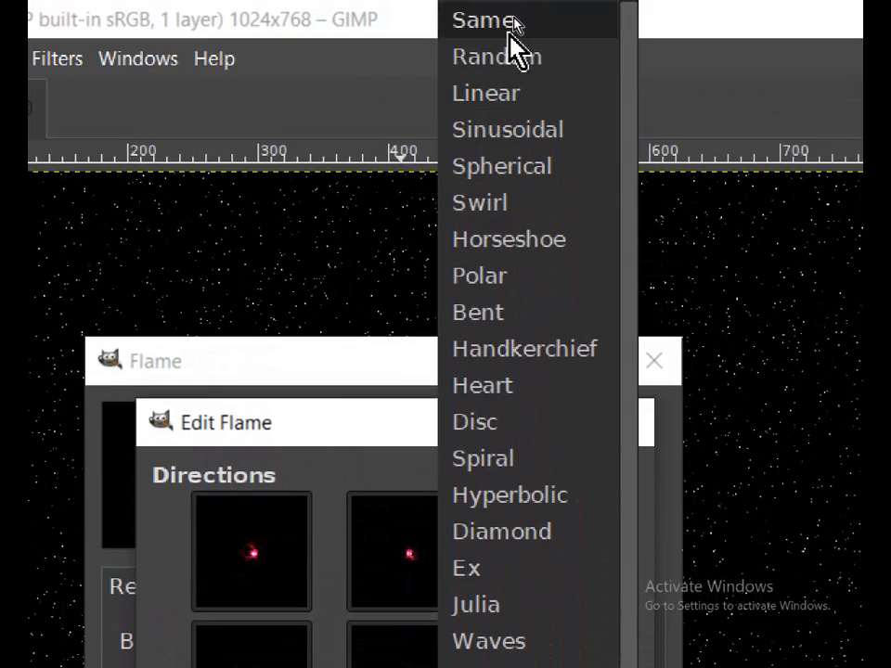
click(517, 63)
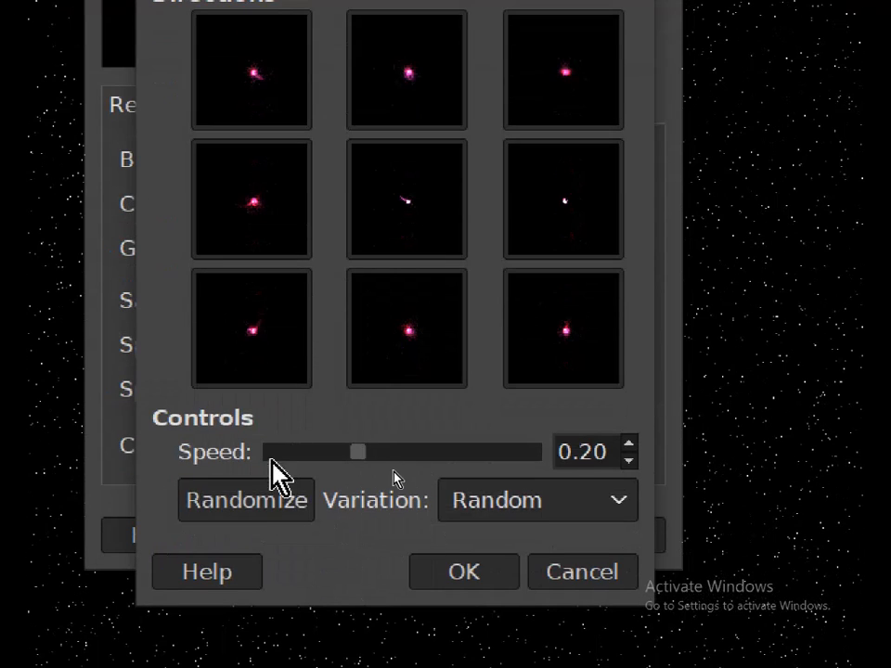
Randomize the flame patterns repeatedly at speed 0.20 to get a new set of shapes
click(244, 501)
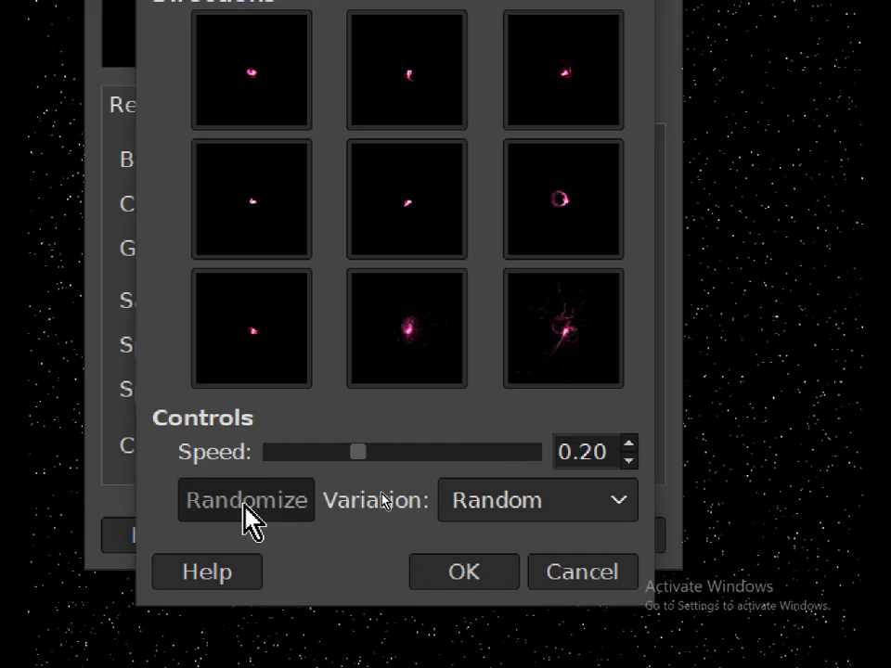
click(244, 503)
click(244, 504)
click(244, 504)
click(244, 504)
click(244, 504)
click(244, 503)
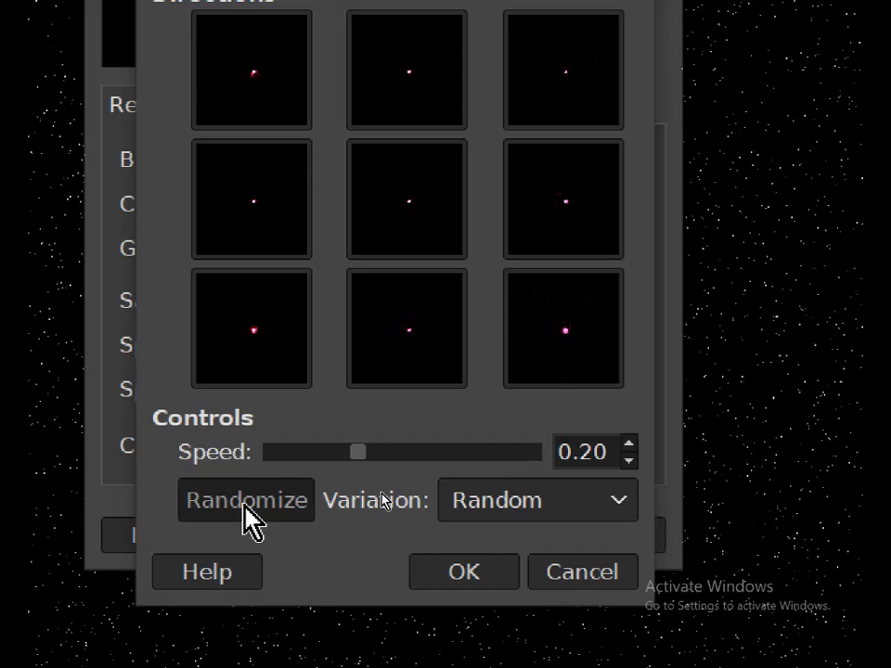
click(244, 504)
click(244, 504)
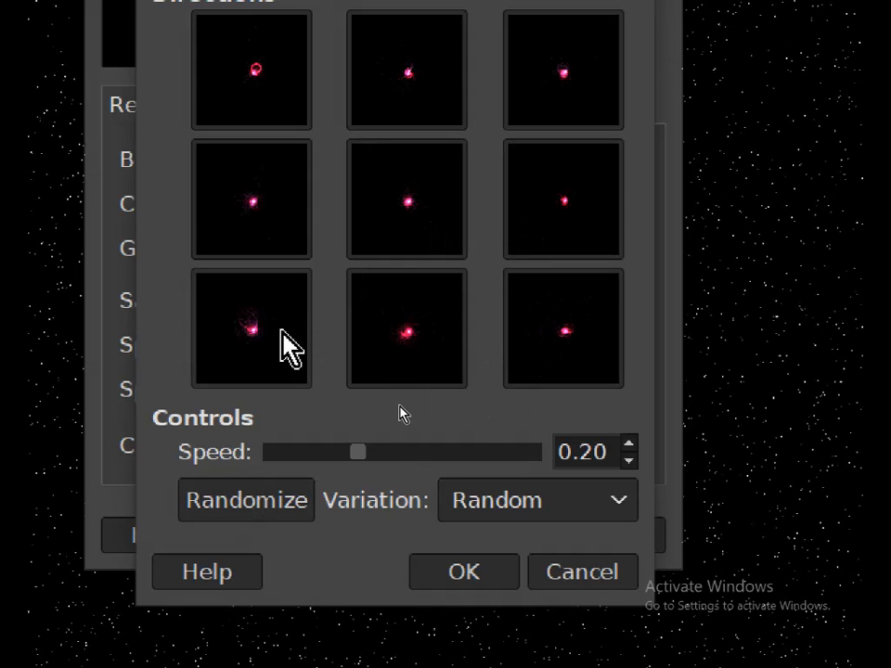
Refine the flame by choosing successive direction variants with a wispy ring beside a bright core, and accept the edited flame
click(268, 358)
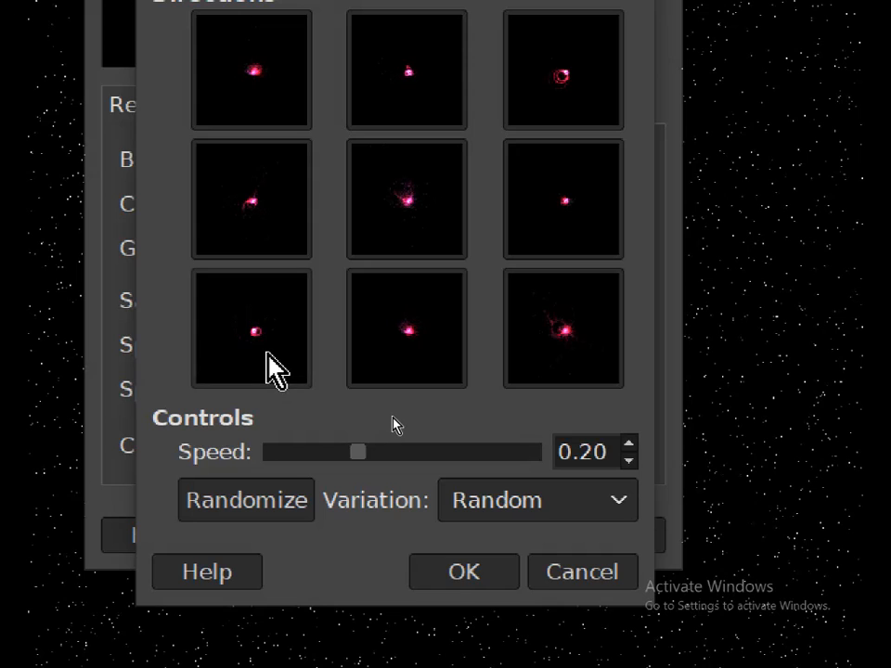
click(553, 317)
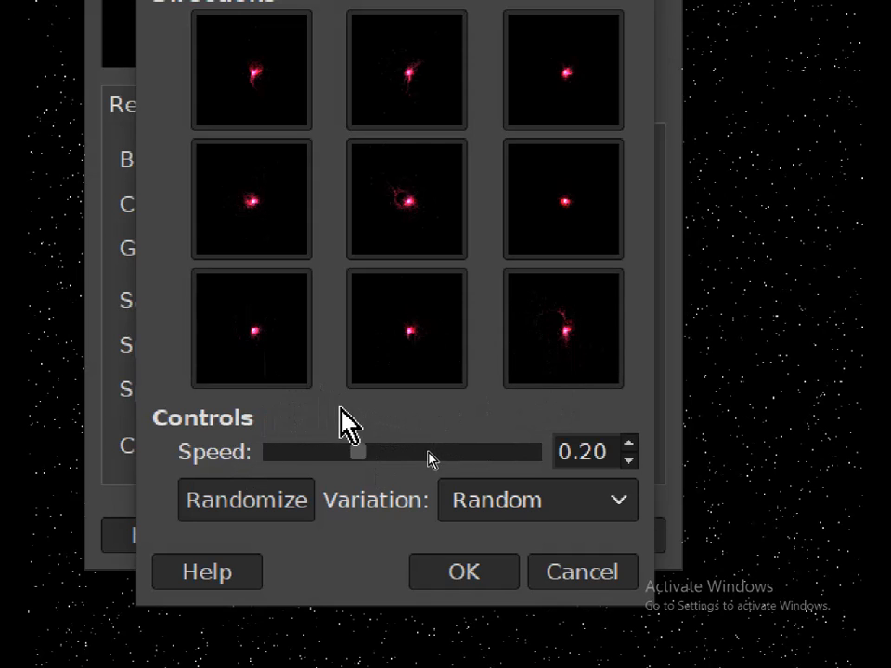
click(413, 203)
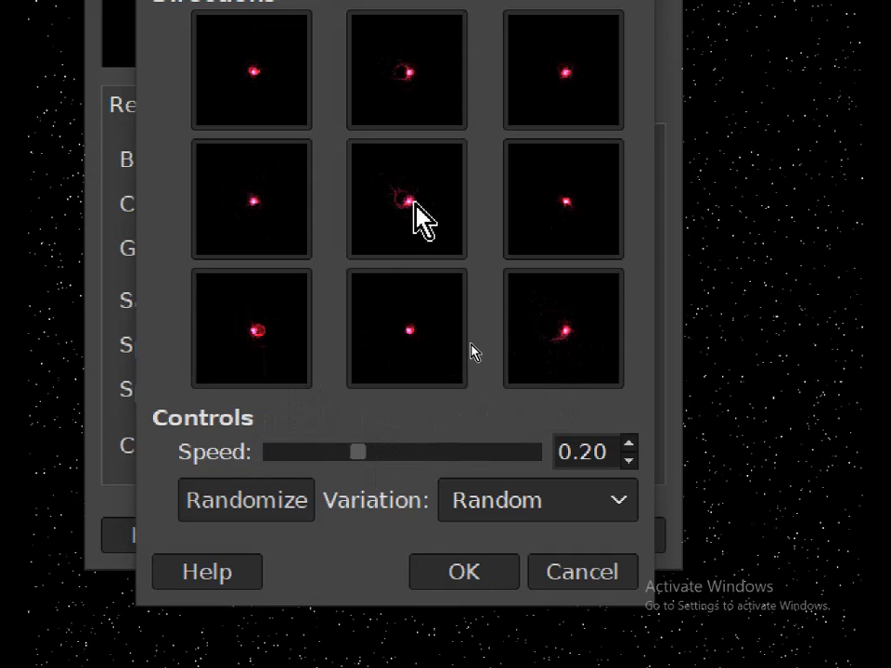
click(430, 211)
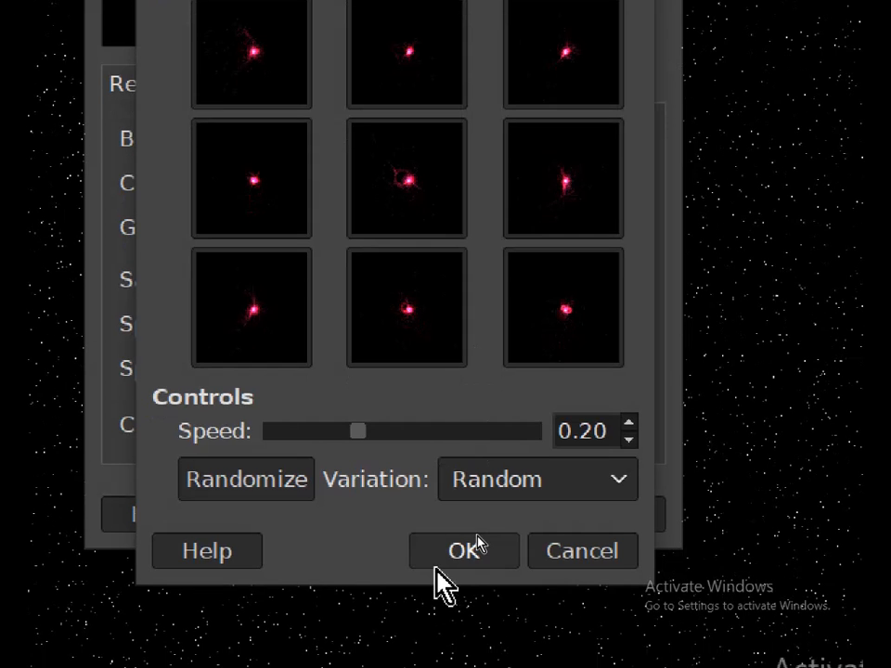
click(473, 568)
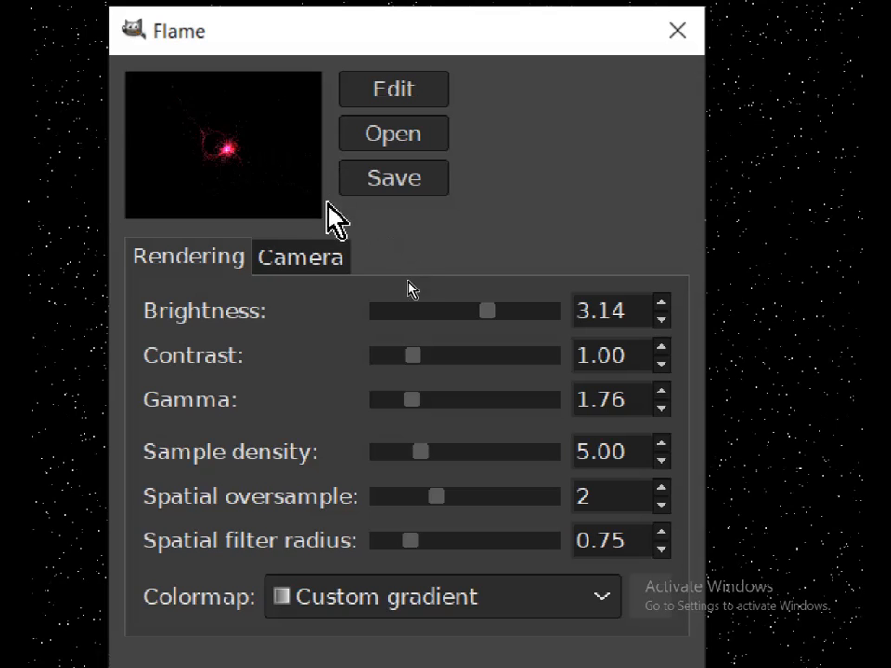
Set the flame's camera zoom to -2.02 with X and Y at -2.00, and render it onto the star field
click(318, 259)
drag(261, 319, 313, 321)
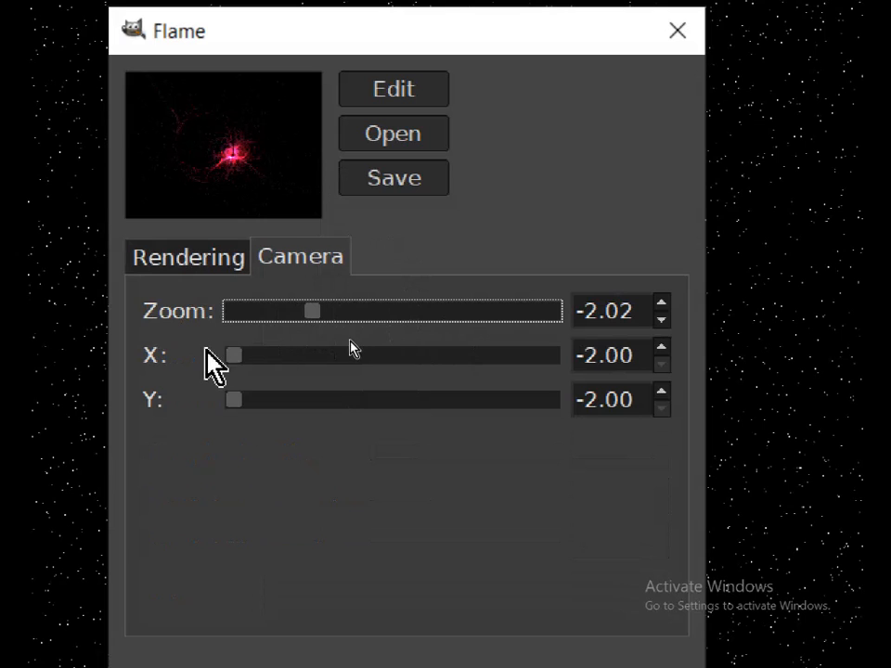
drag(232, 356, 187, 348)
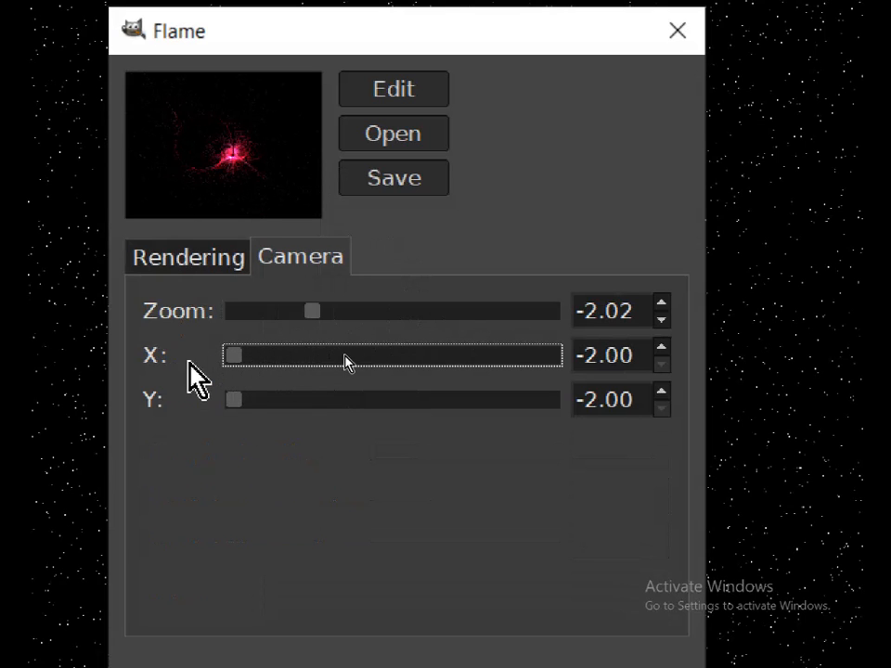
drag(233, 399, 207, 421)
click(666, 350)
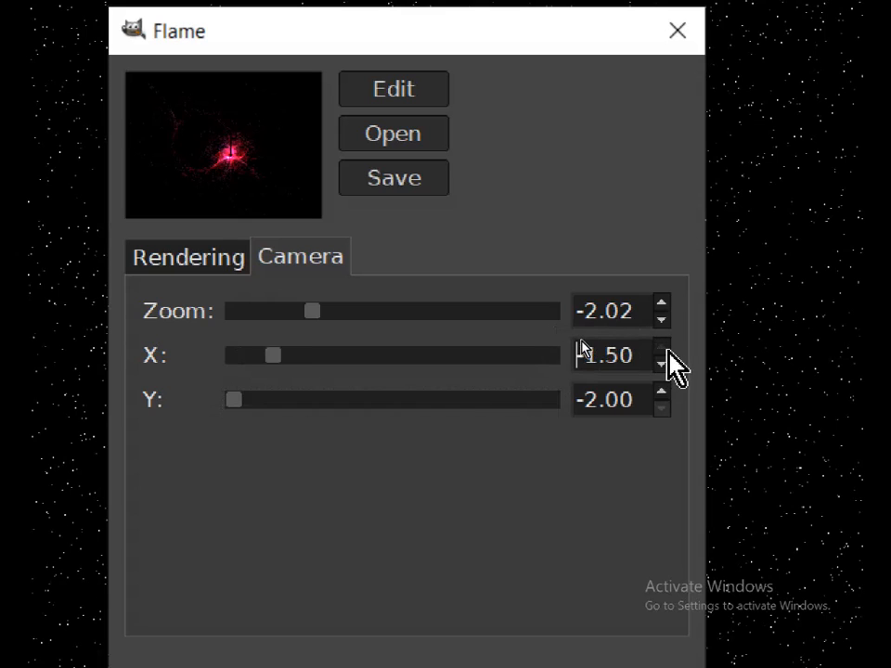
click(663, 365)
click(663, 365)
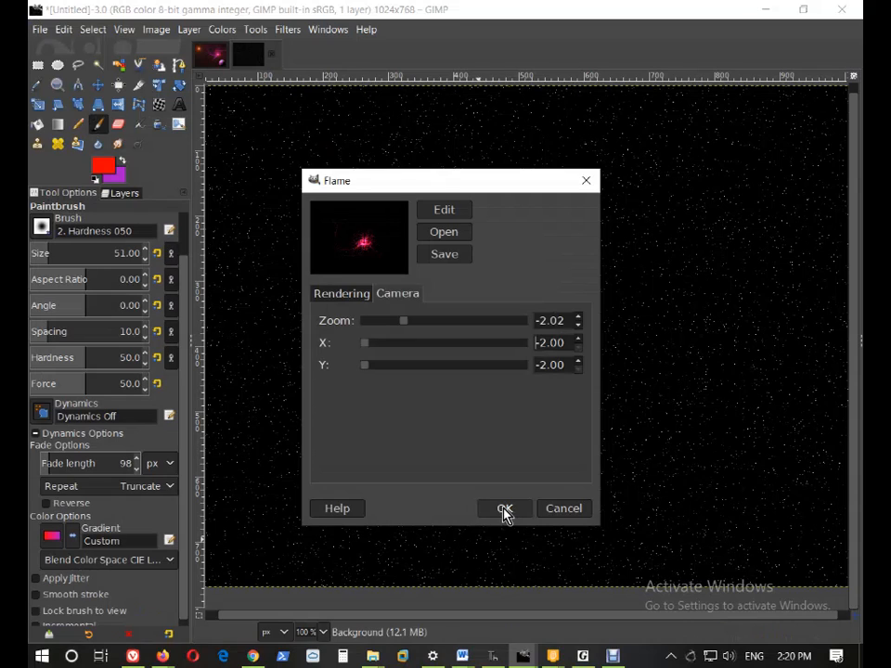
click(503, 509)
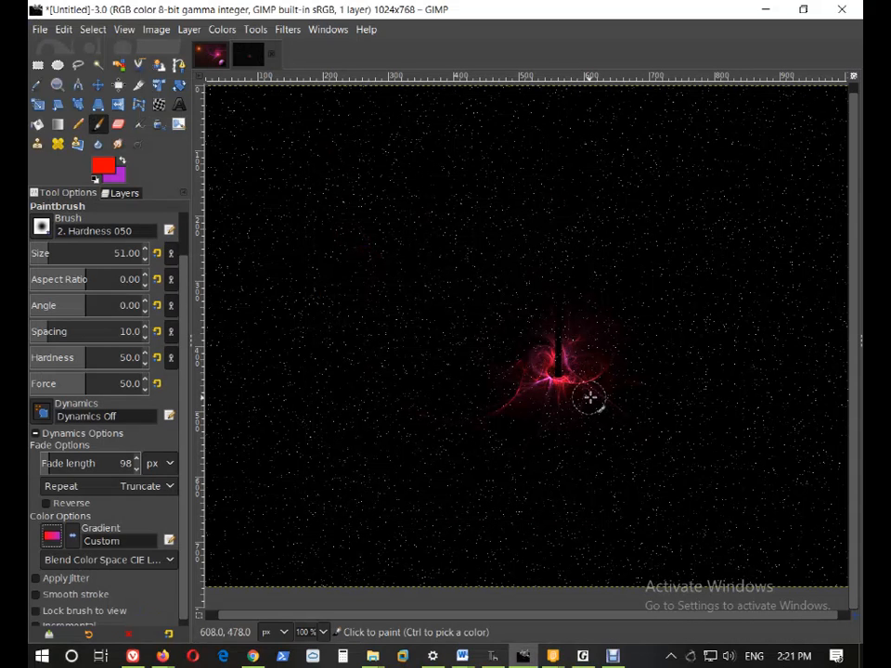
Examine the rendered red and purple flame at close range and within the whole image
scroll(599, 388, up, 5)
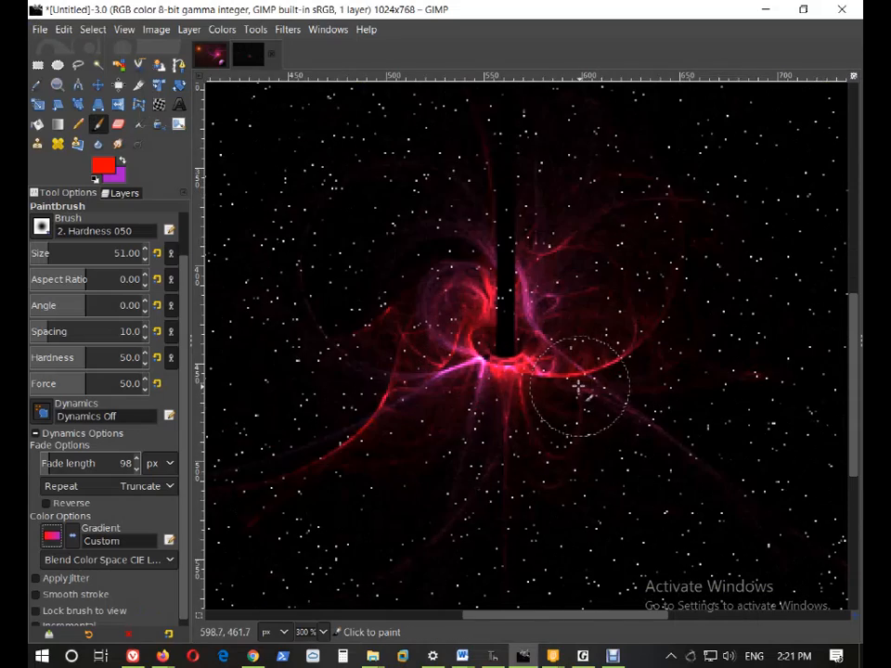
scroll(512, 302, down, 5)
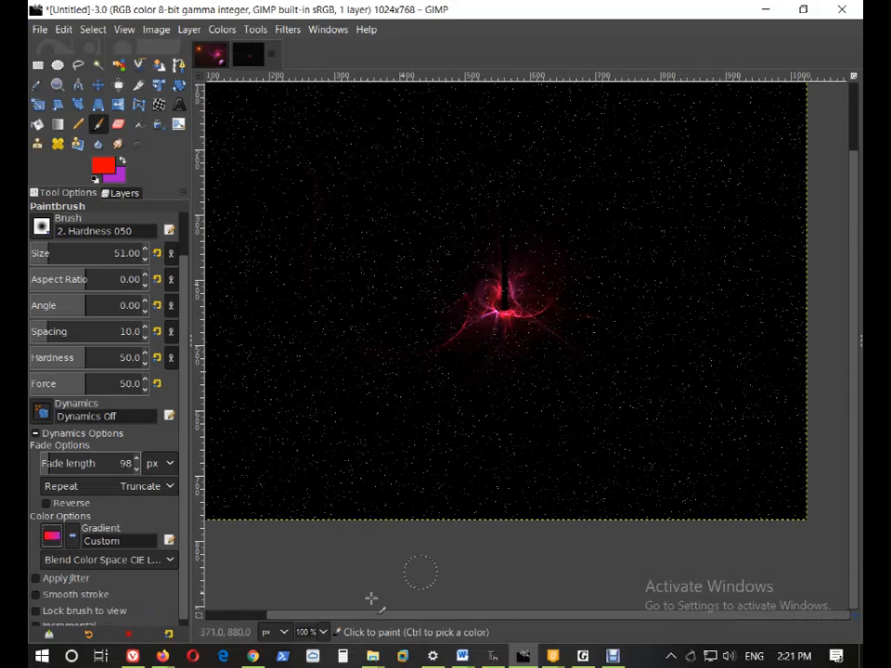
drag(349, 614, 261, 616)
scroll(607, 335, up, 2)
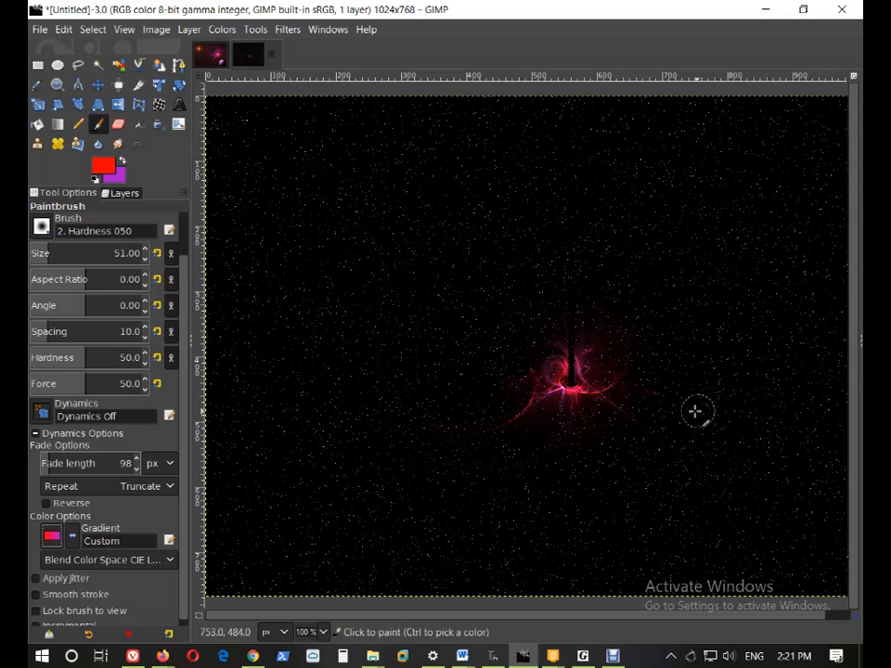
scroll(662, 418, up, 3)
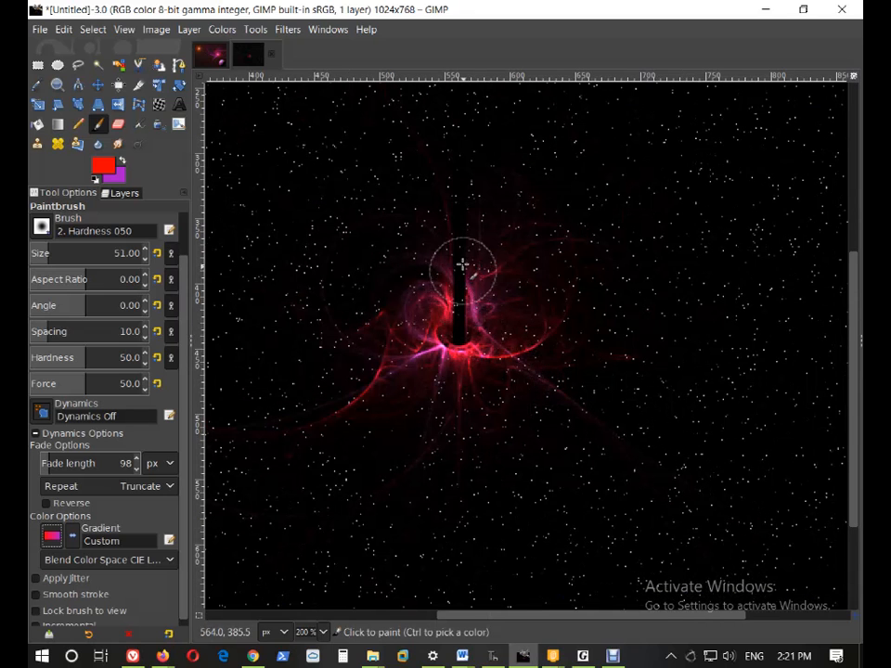
scroll(458, 360, up, 2)
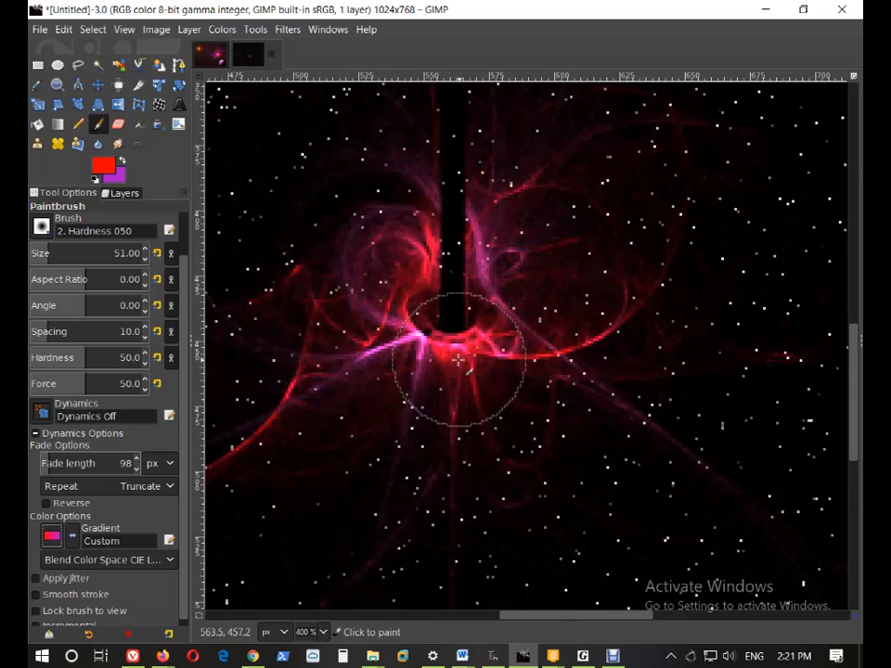
scroll(447, 444, down, 5)
scroll(451, 402, up, 1)
scroll(482, 287, down, 1)
scroll(610, 302, down, 1)
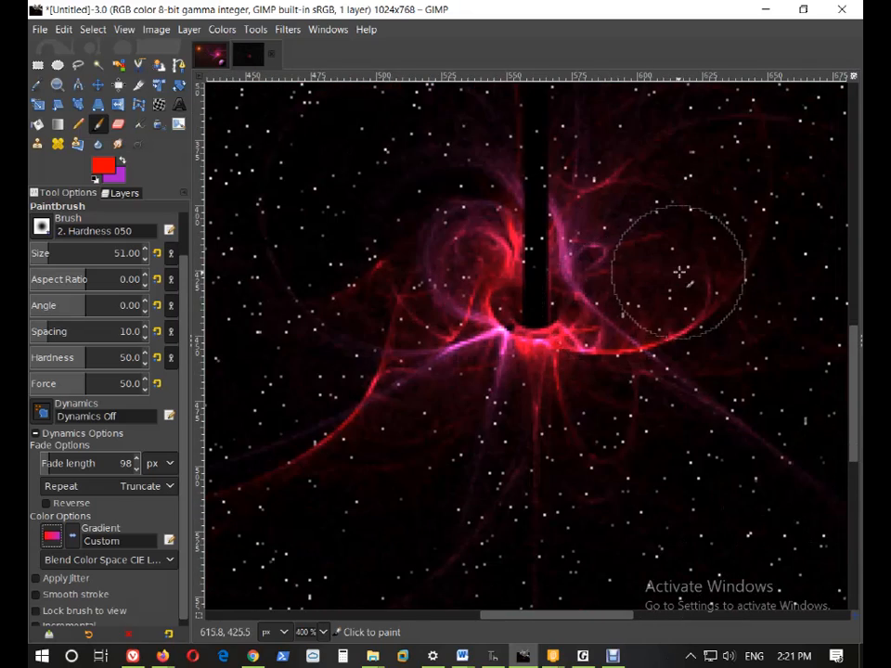
scroll(682, 269, up, 3)
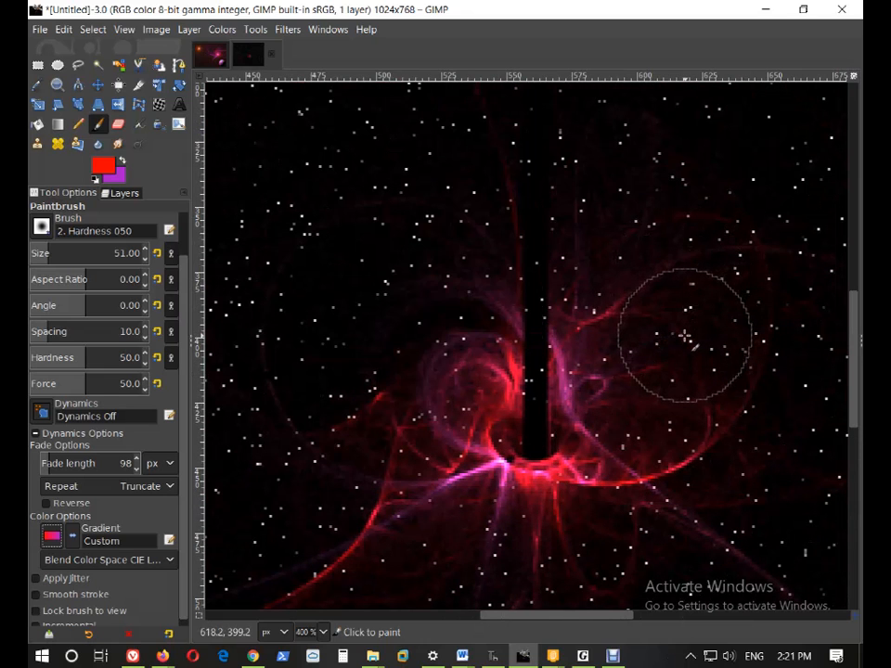
scroll(684, 336, down, 1)
scroll(684, 336, down, 1)
scroll(684, 336, up, 1)
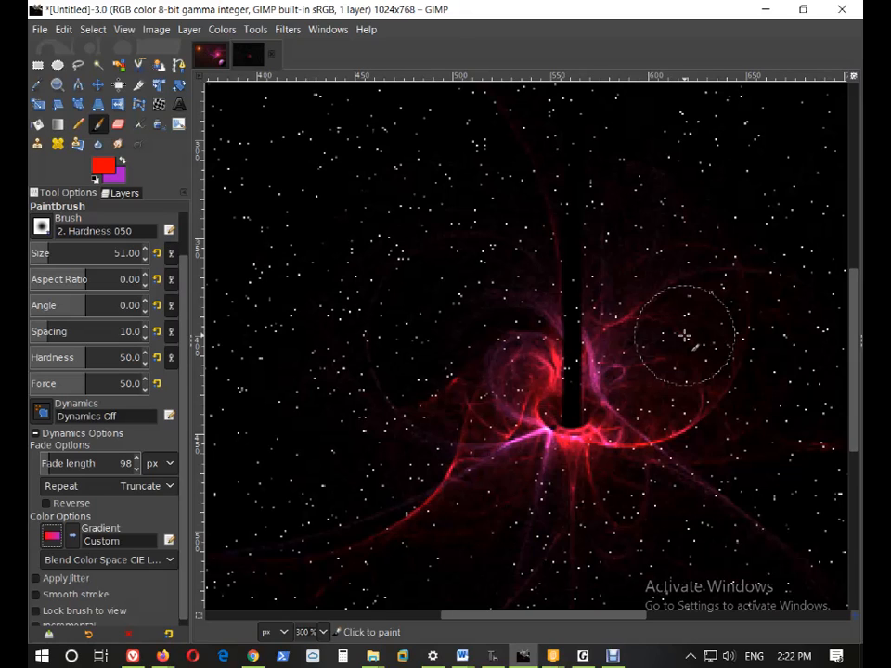
scroll(684, 320, down, 4)
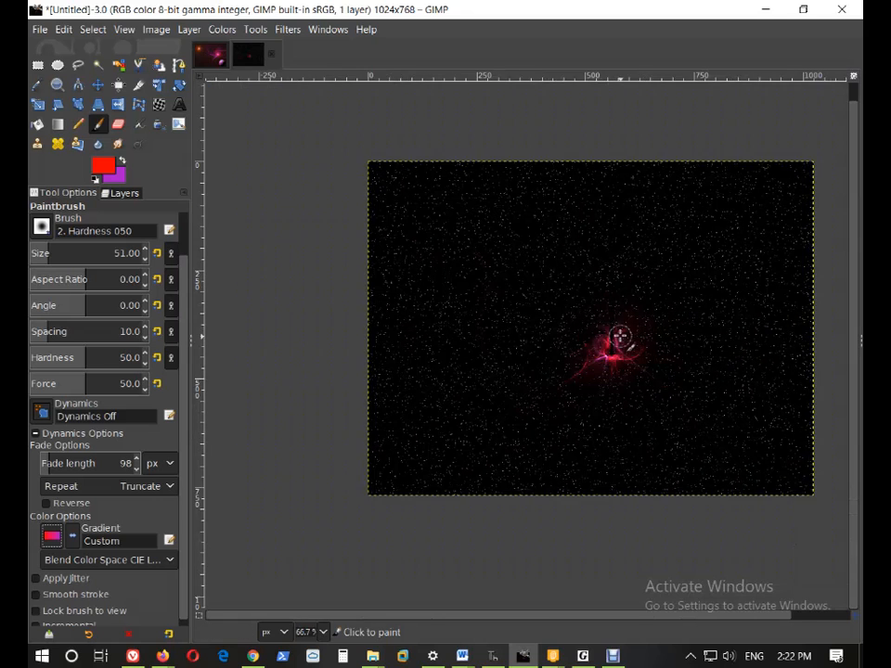
scroll(621, 339, up, 1)
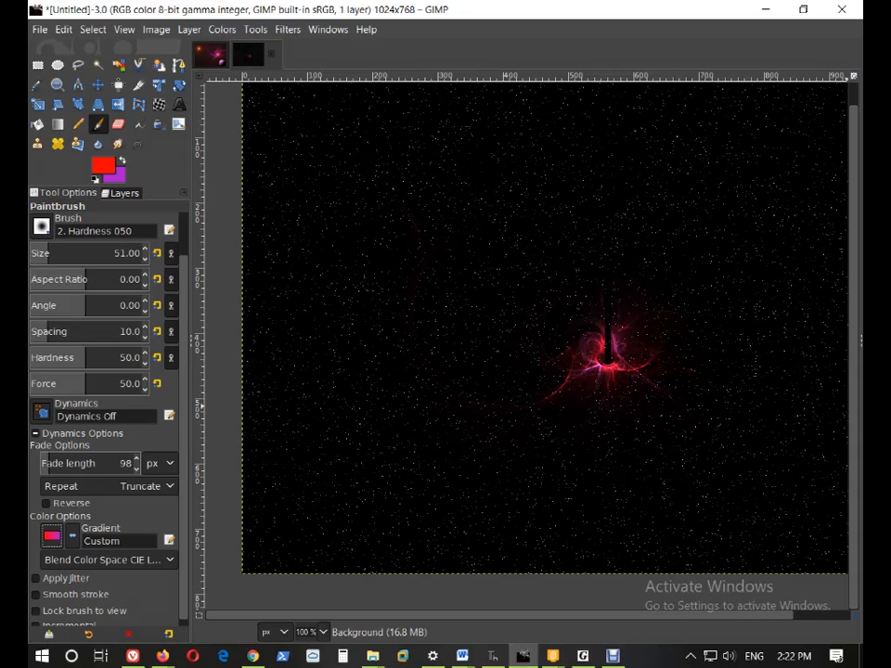
ctrl+scroll(712, 278, down, 2)
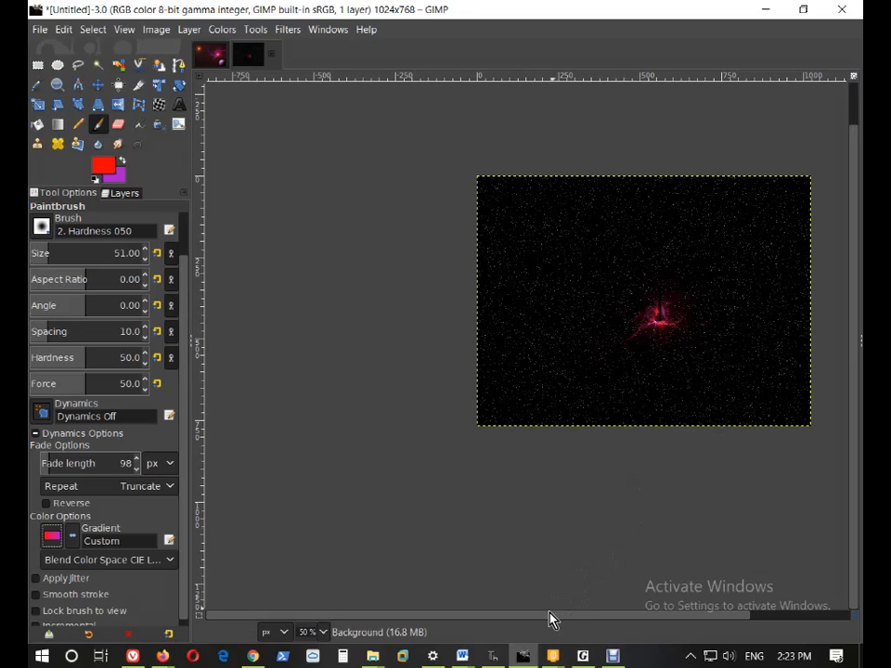
drag(551, 615, 574, 614)
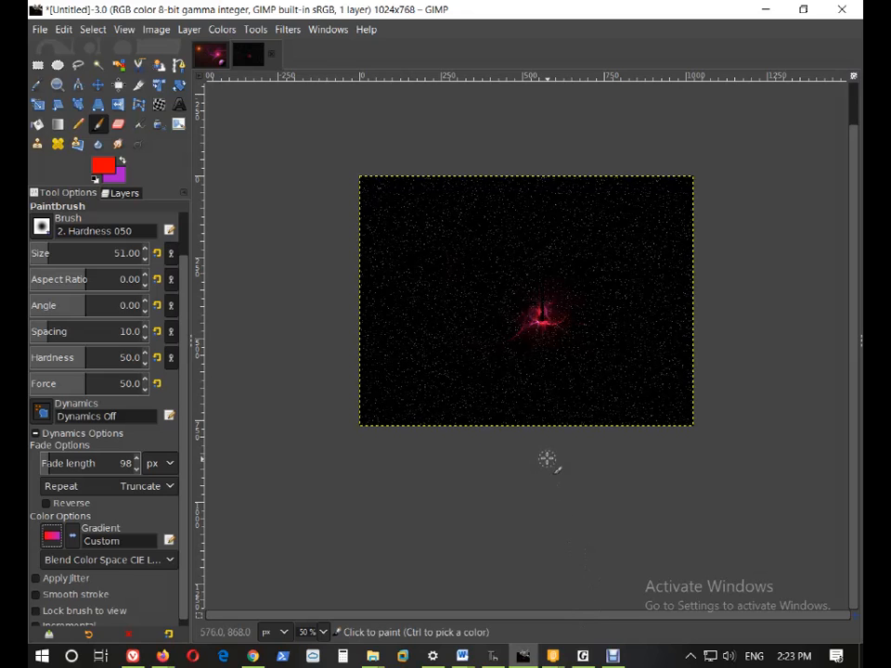
Reset the colors to black and white, and add a 2400 × 2400 px layer filled with the foreground color
click(183, 30)
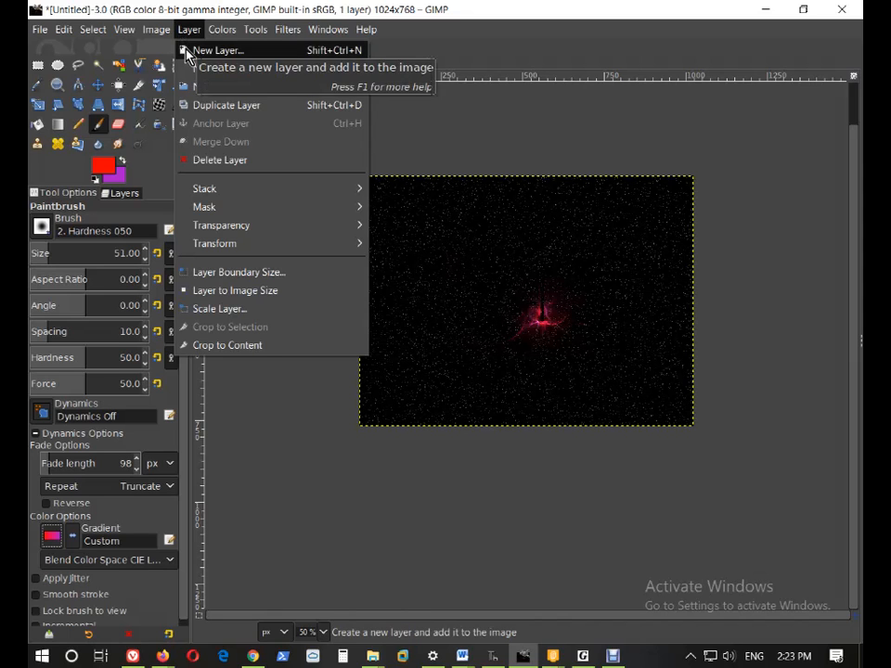
click(185, 53)
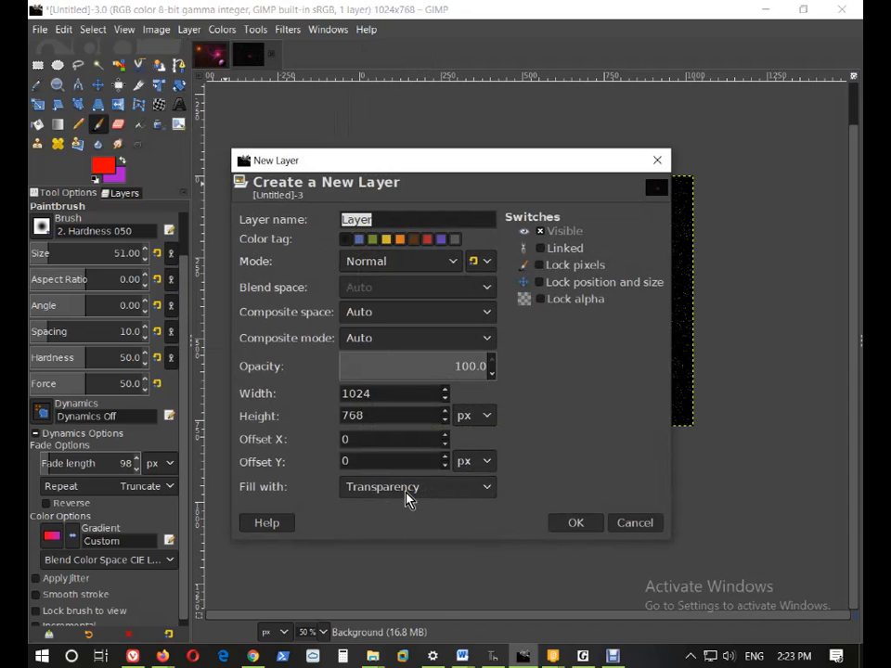
click(96, 180)
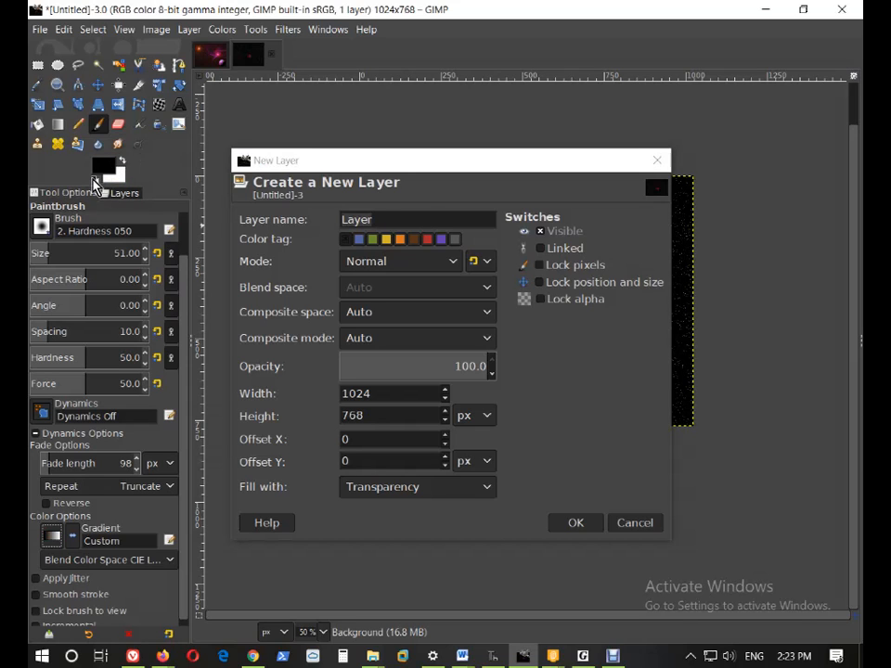
click(478, 491)
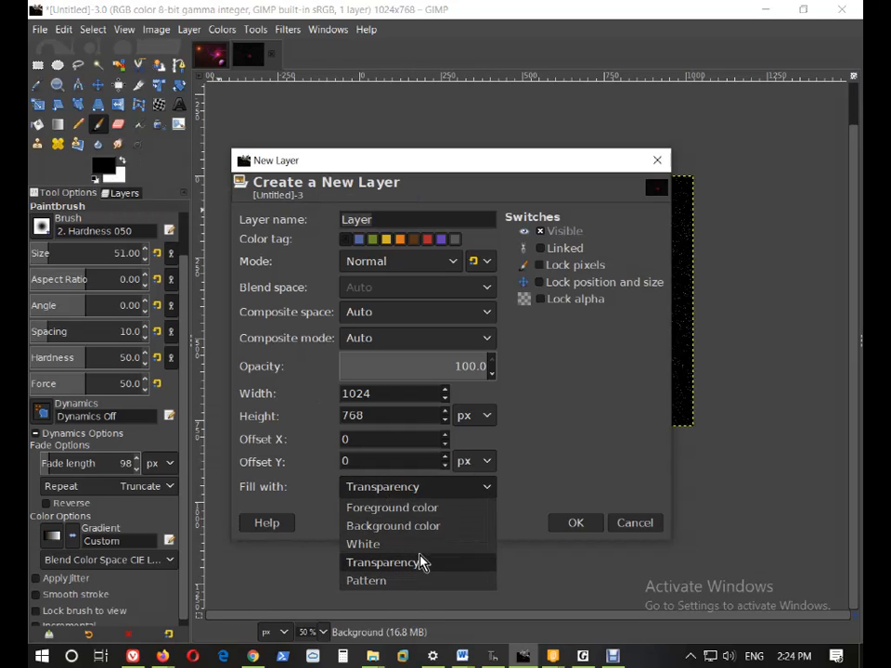
click(390, 509)
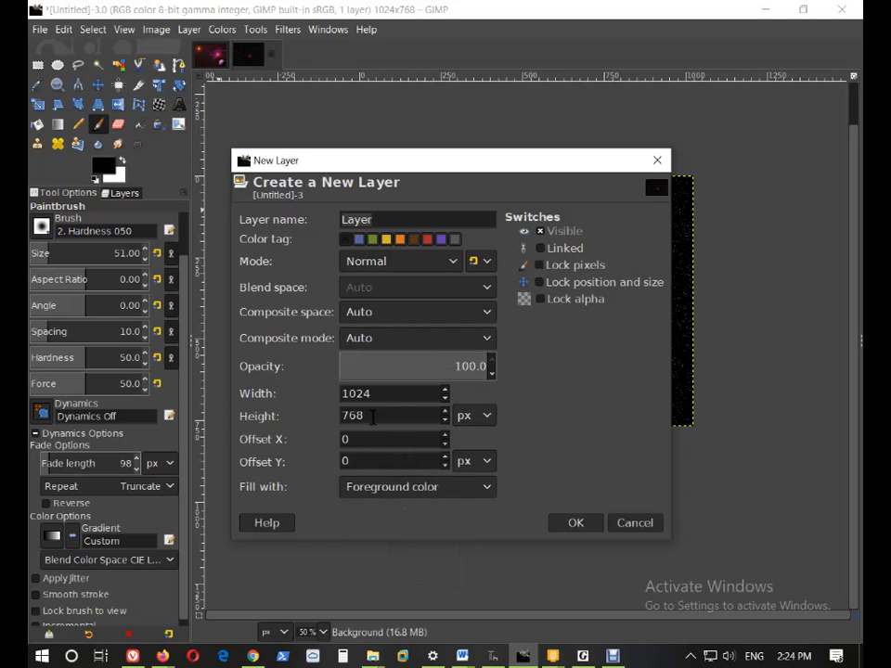
drag(386, 393, 276, 393)
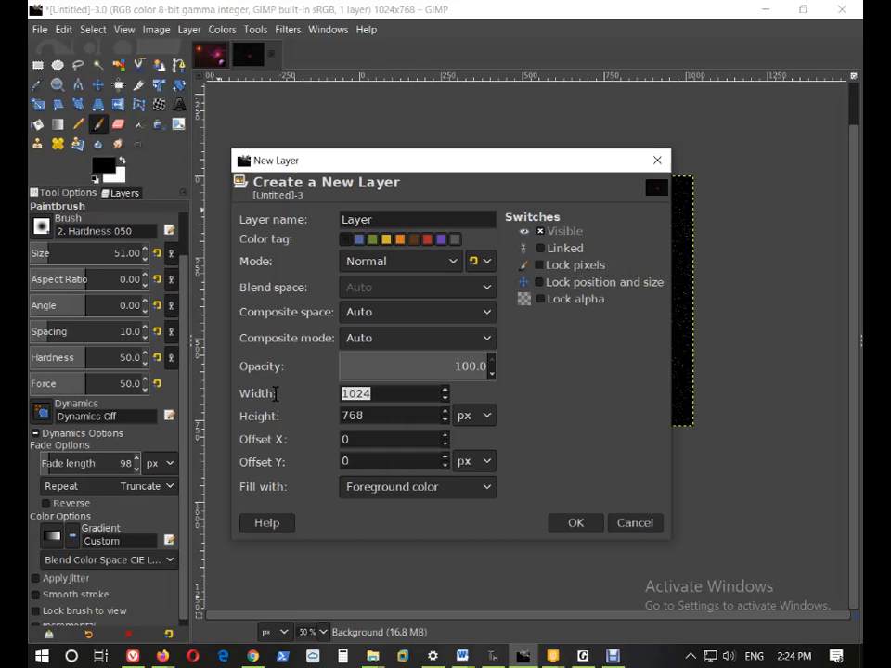
text(2400)
drag(366, 416, 318, 421)
text(2400)
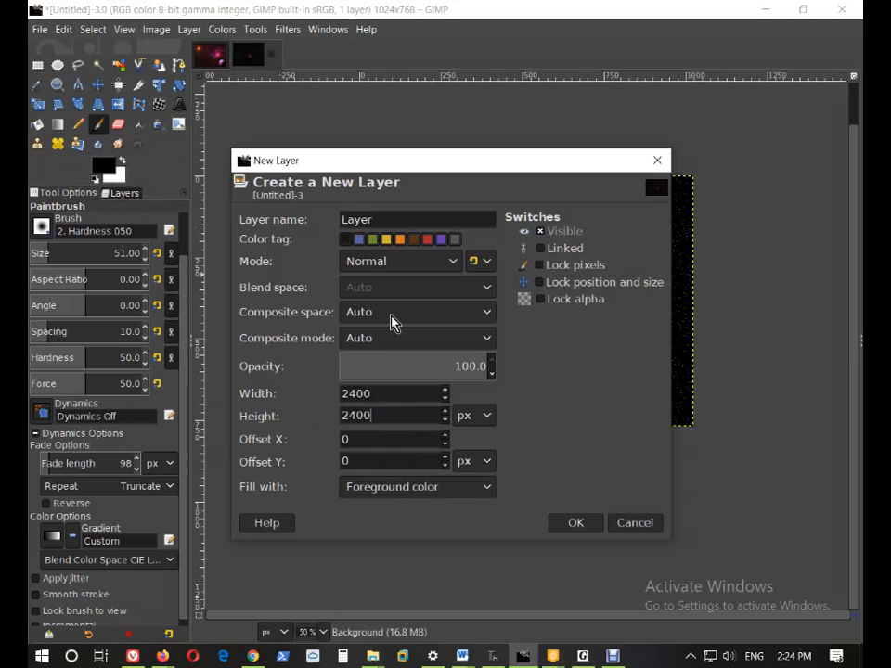
click(574, 524)
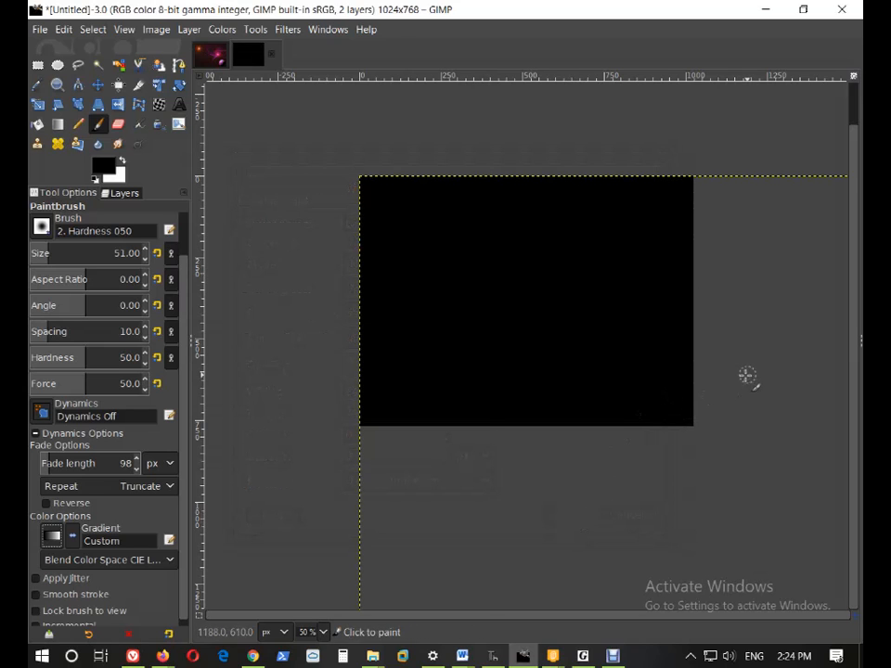
Start a Supernova filter on the large black layer and set its color to red (ff0000)
scroll(748, 381, down, 3)
scroll(621, 620, right, 3)
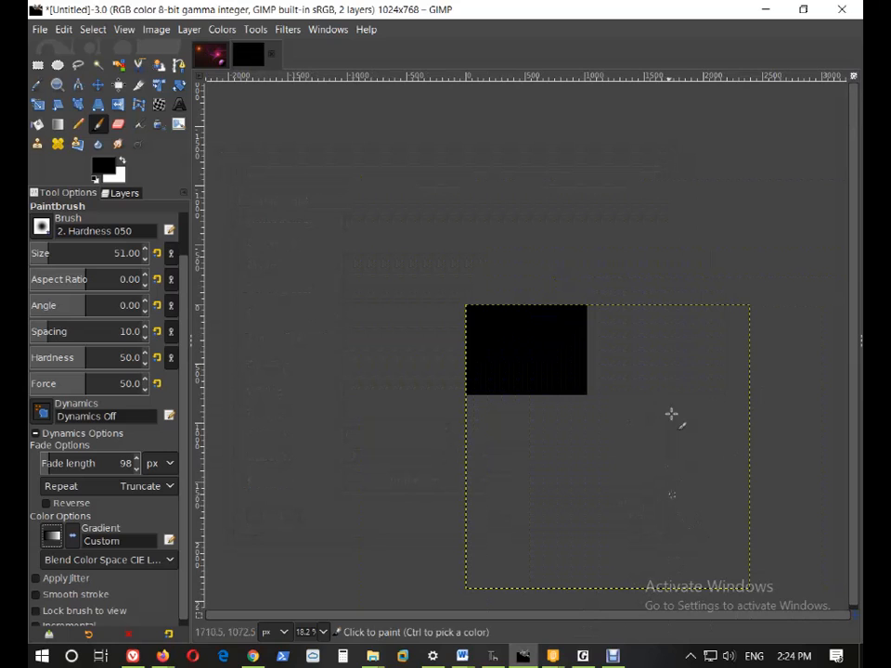
scroll(745, 391, up, 2)
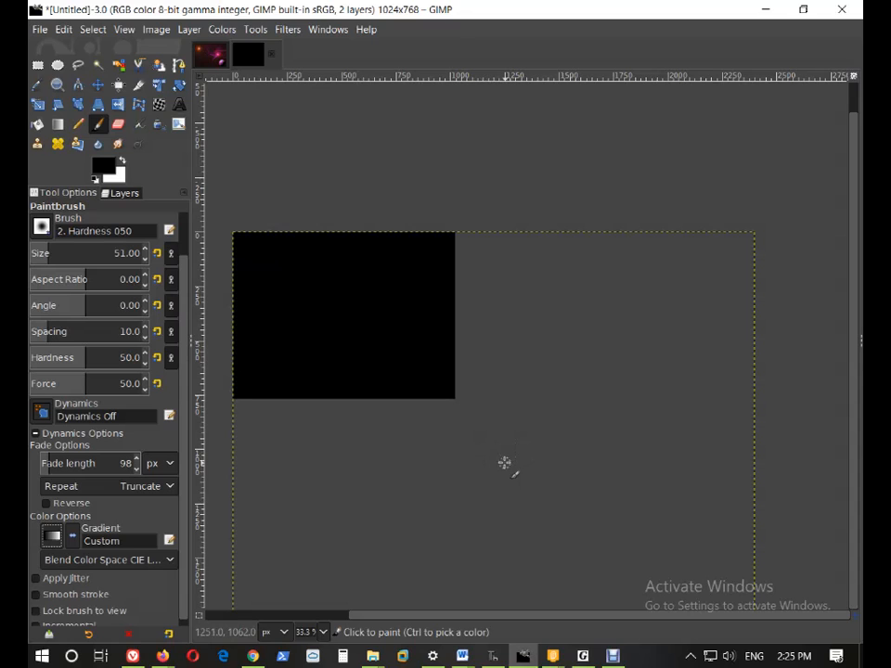
click(288, 31)
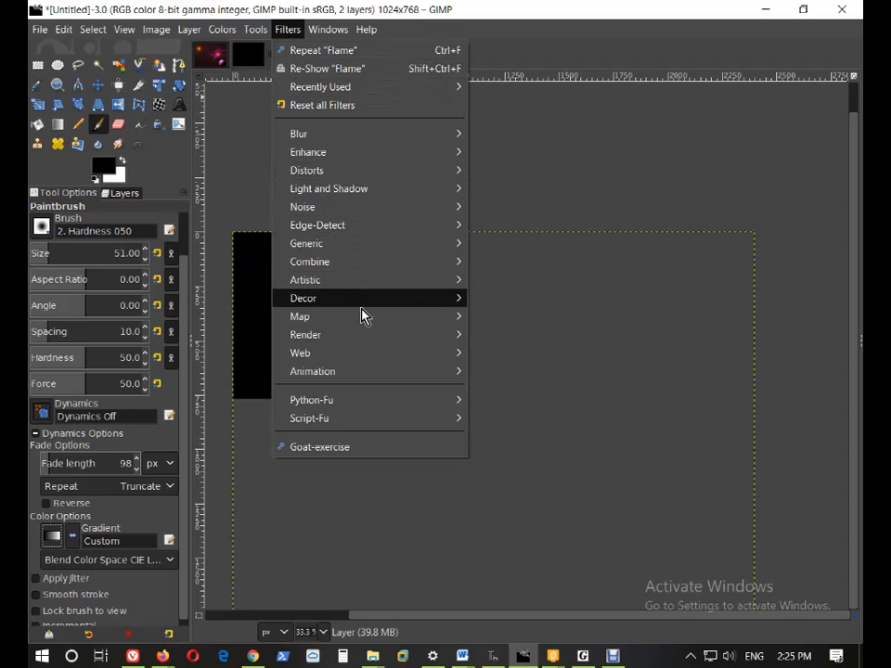
mouse_move(370, 336)
mouse_move(513, 339)
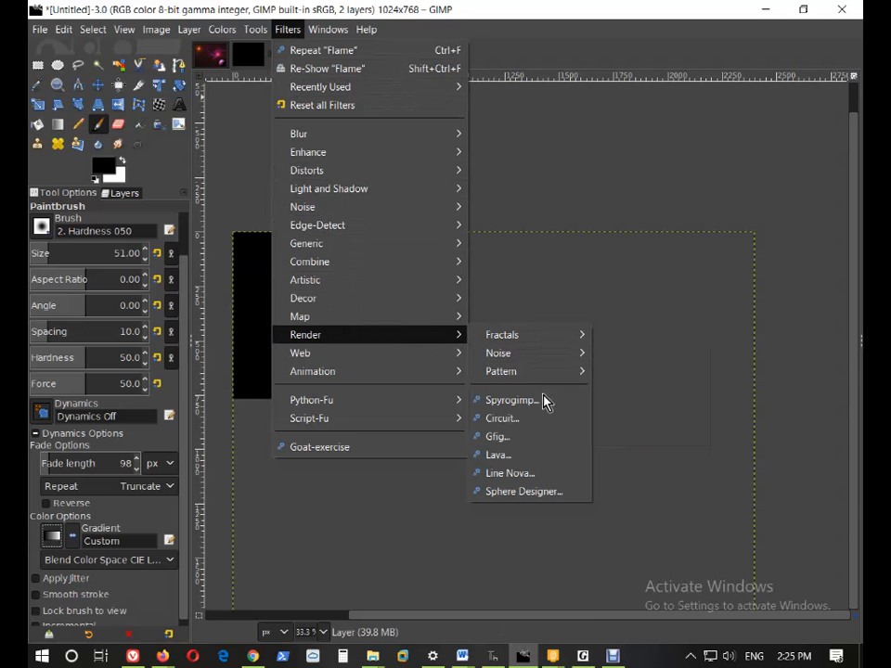
mouse_move(571, 344)
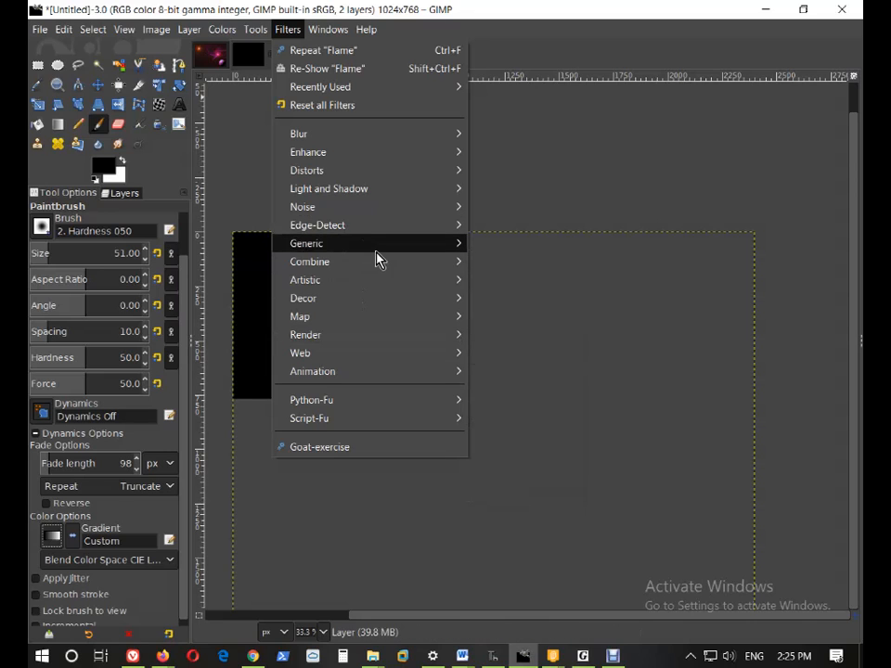
mouse_move(396, 197)
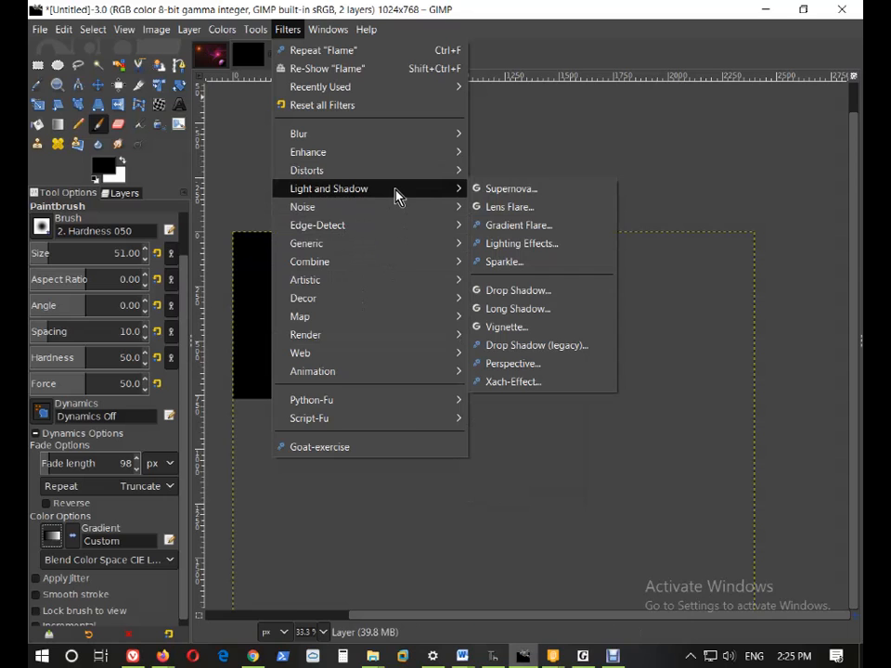
click(496, 191)
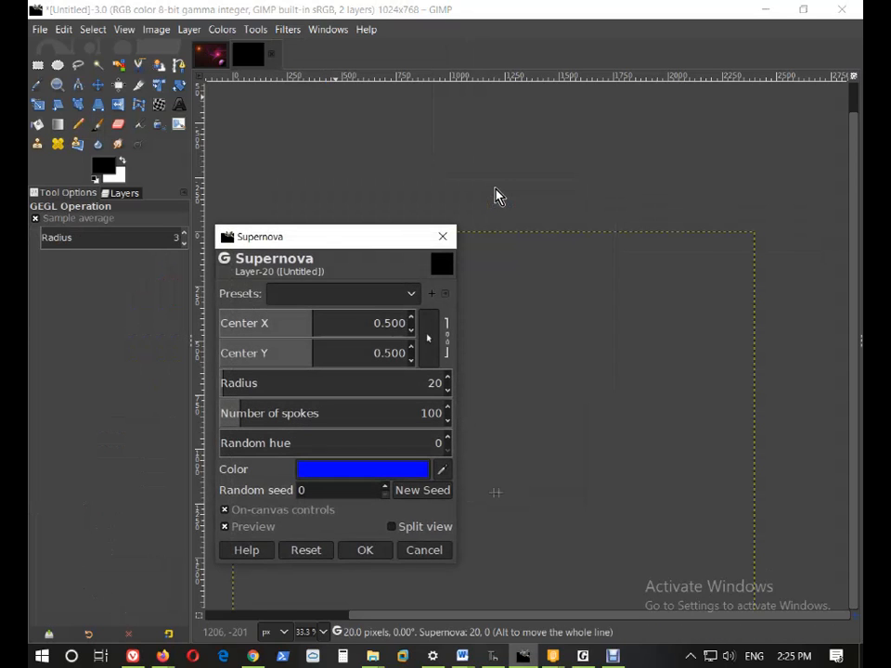
drag(342, 246, 497, 120)
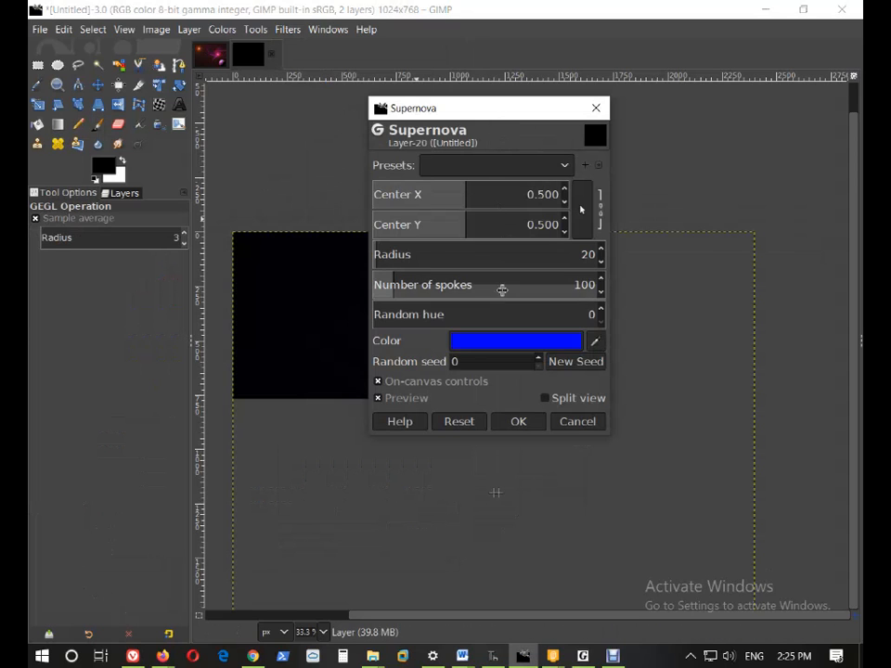
click(526, 353)
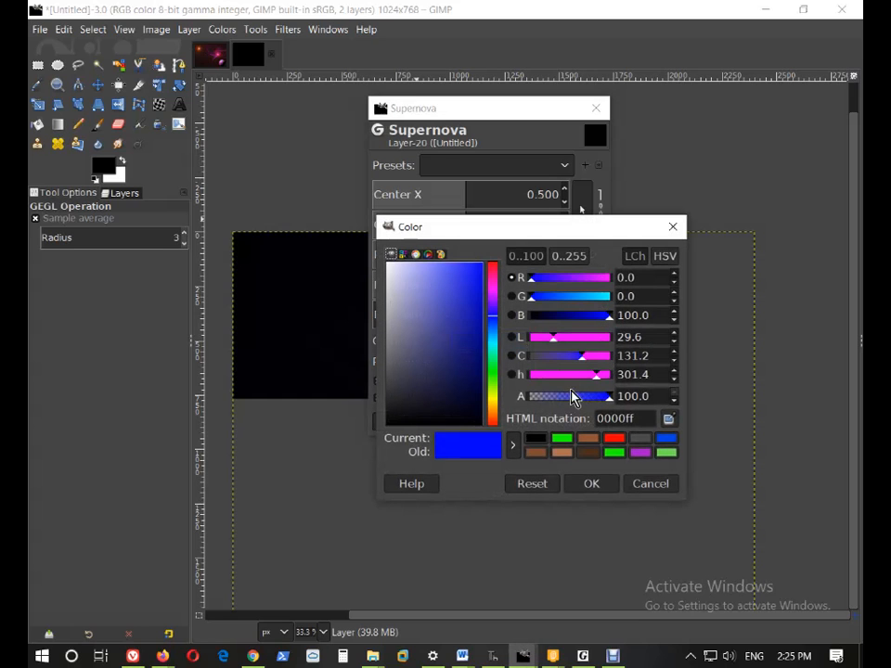
click(610, 438)
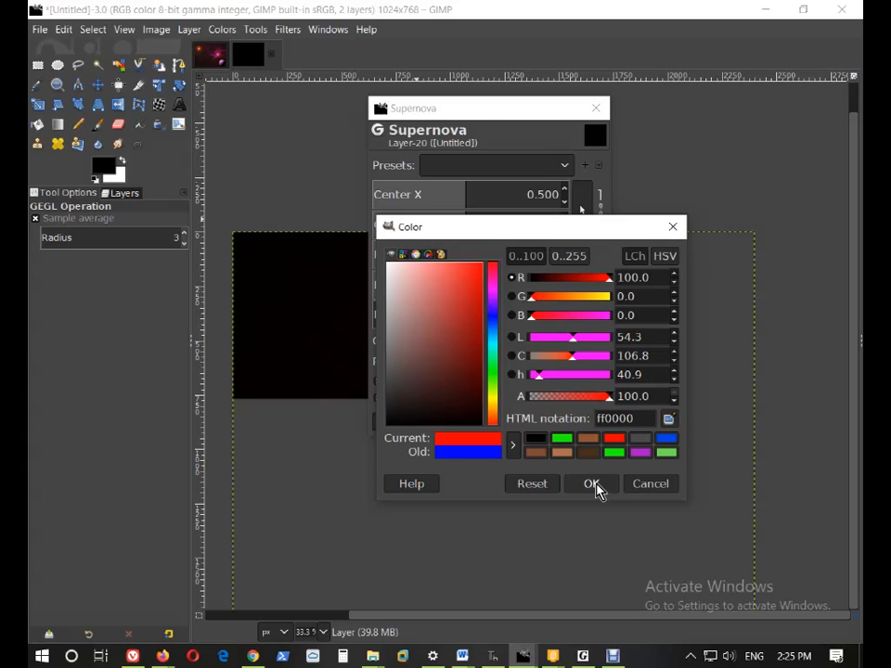
click(591, 487)
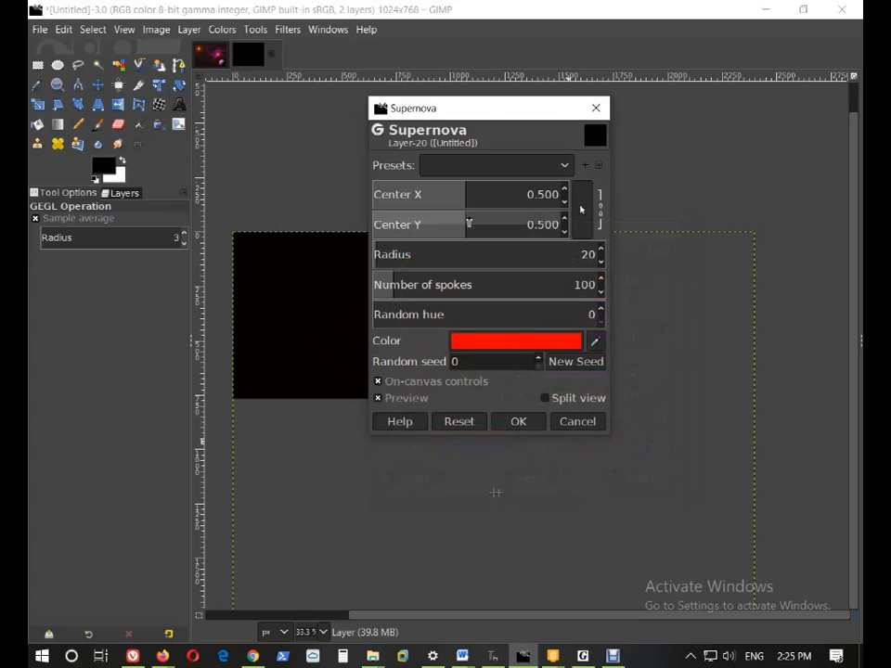
Try to recenter the supernova within the visible canvas at X 0.206 and Y 0.164, with radius 72
drag(473, 118, 665, 48)
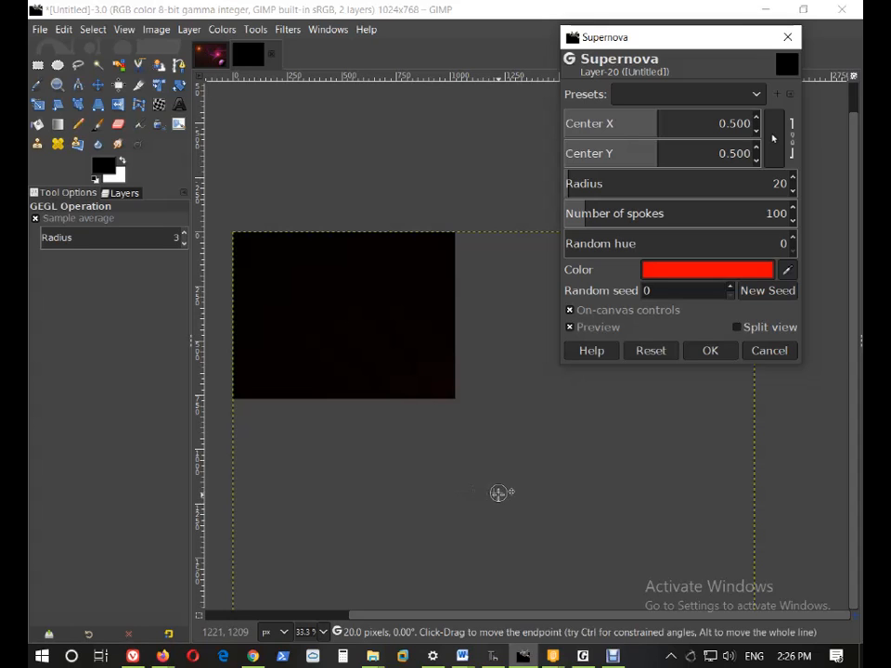
mouse_move(491, 485)
mouse_down()
mouse_move(614, 492)
mouse_move(445, 491)
mouse_move(541, 507)
mouse_move(483, 493)
mouse_move(522, 498)
mouse_move(493, 493)
mouse_move(501, 492)
mouse_up()
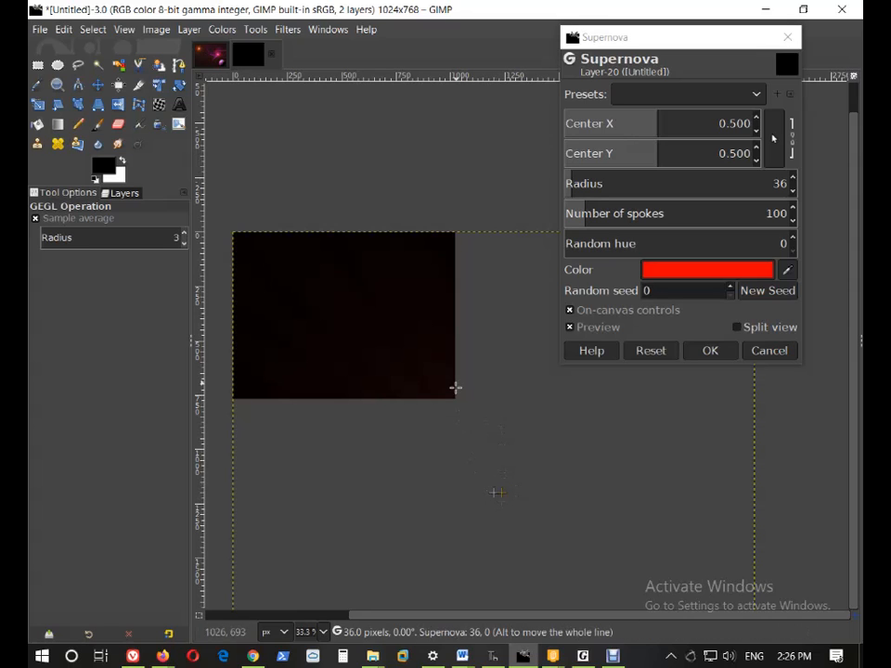
drag(494, 492, 339, 332)
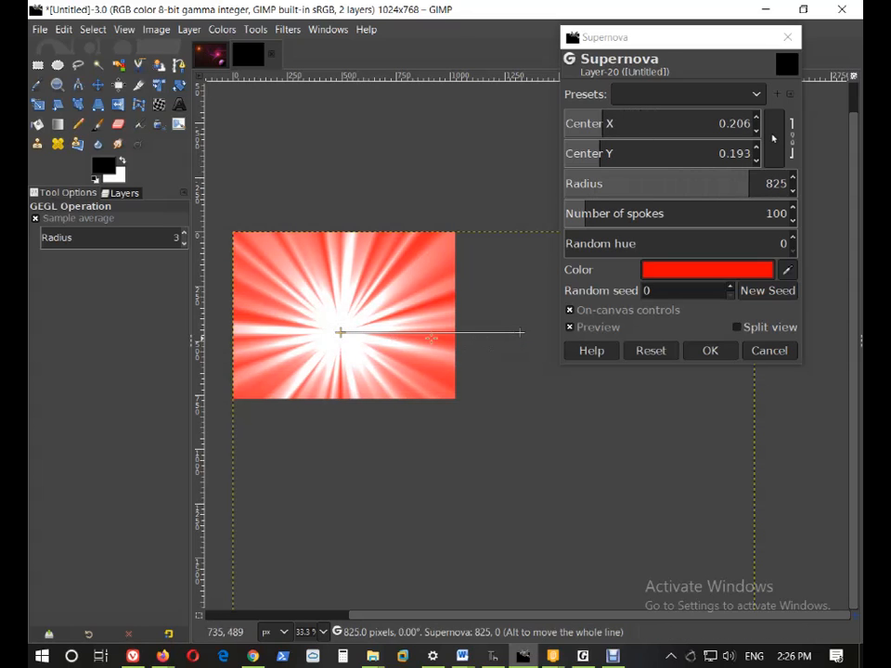
mouse_move(521, 332)
mouse_down()
mouse_move(346, 334)
mouse_move(512, 334)
mouse_up()
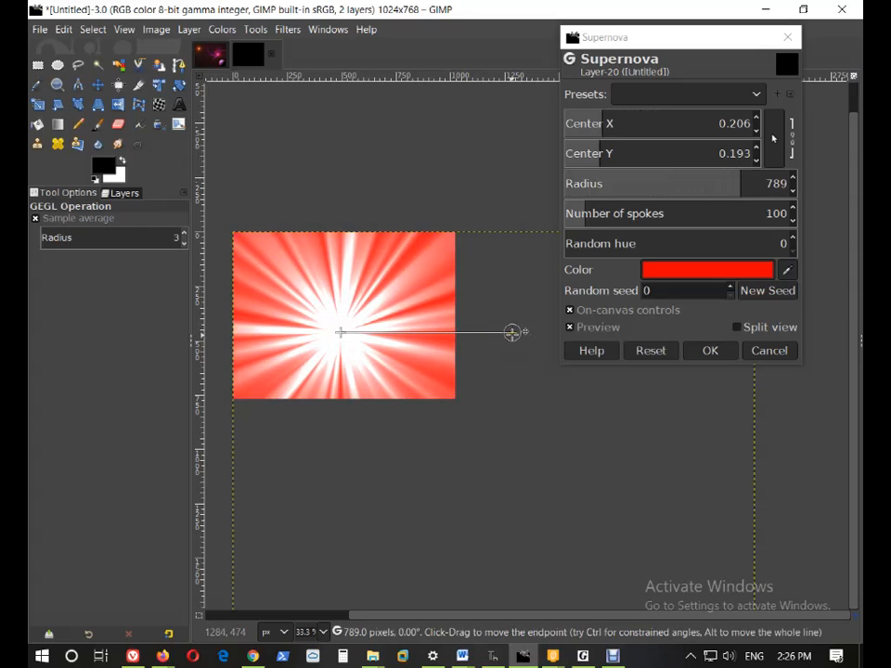
mouse_move(340, 332)
mouse_down()
mouse_move(327, 467)
mouse_move(347, 302)
mouse_move(331, 489)
mouse_move(330, 347)
mouse_up()
drag(329, 429, 348, 313)
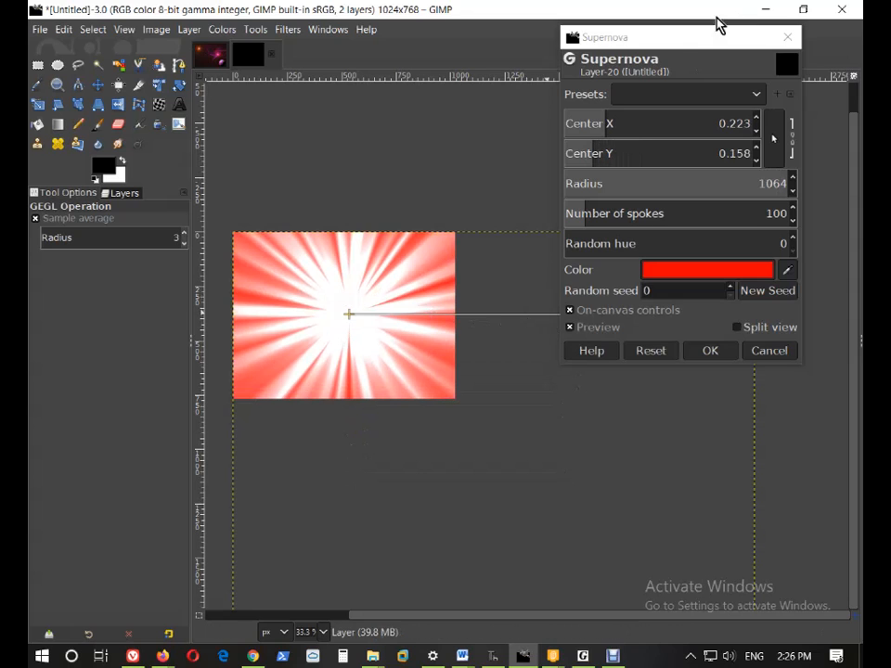
drag(705, 43, 654, 403)
drag(576, 311, 365, 316)
drag(654, 408, 689, 68)
Undo the Supernova attempt and bring back the large black layer
click(507, 33)
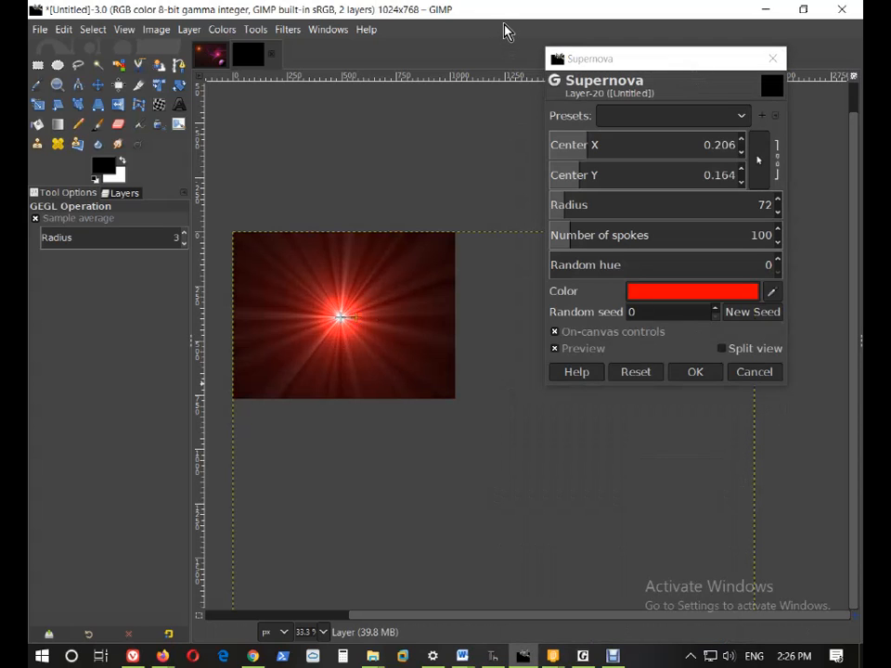
key(ctrl+z)
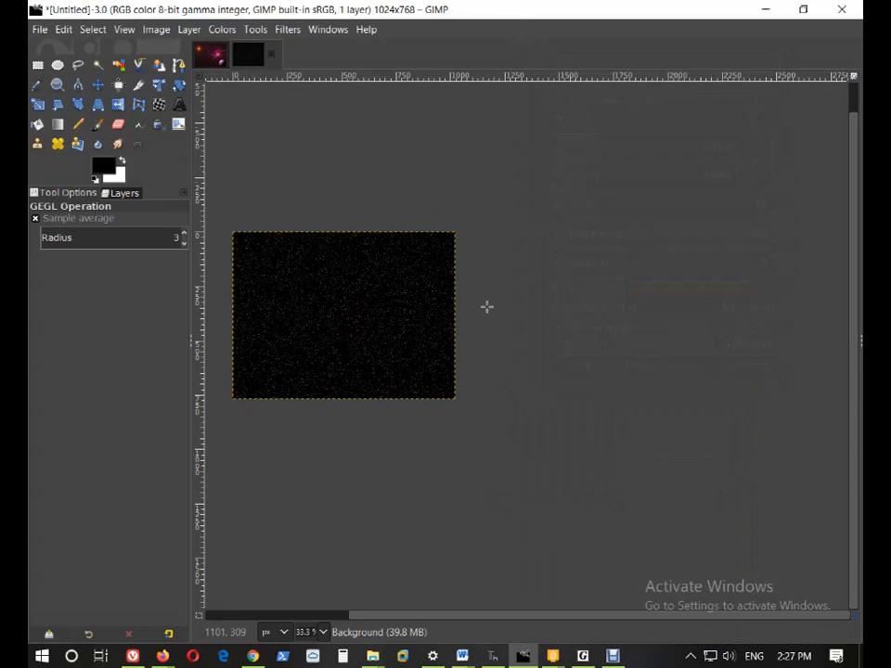
key(ctrl+z)
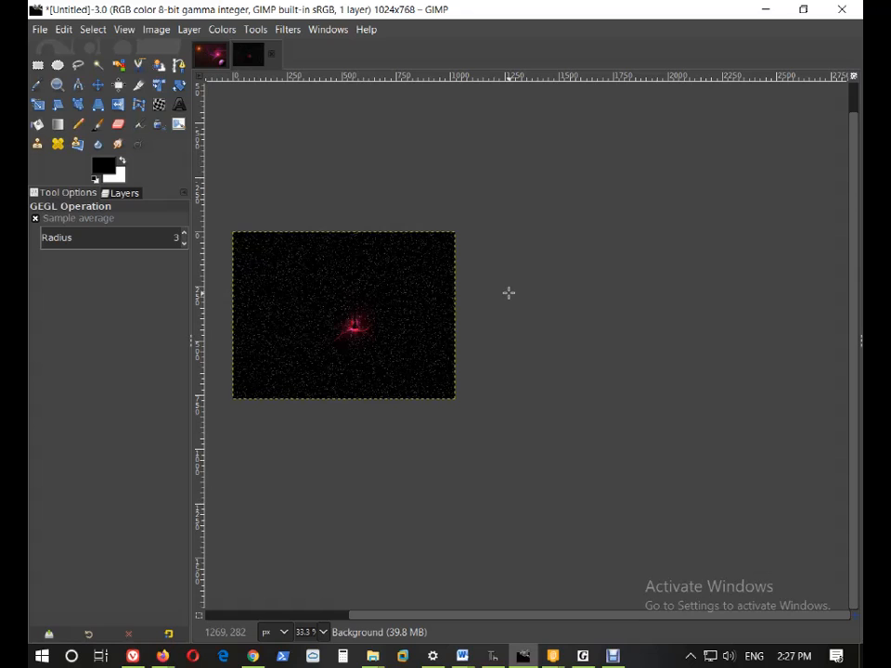
key(ctrl+z)
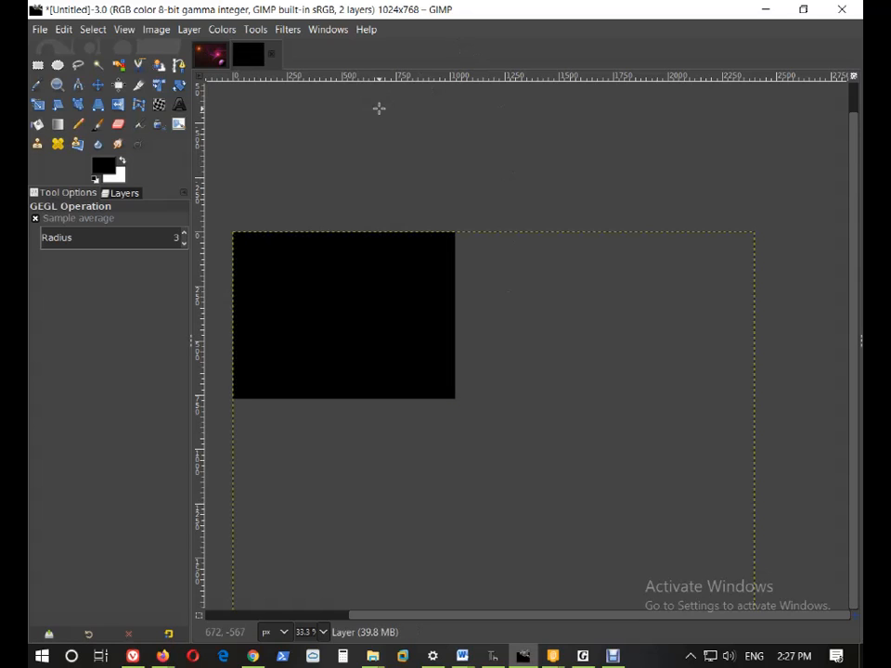
Apply the Supernova filter to the large black layer in red, with its default center and radius
key(ctrl+shift+f)
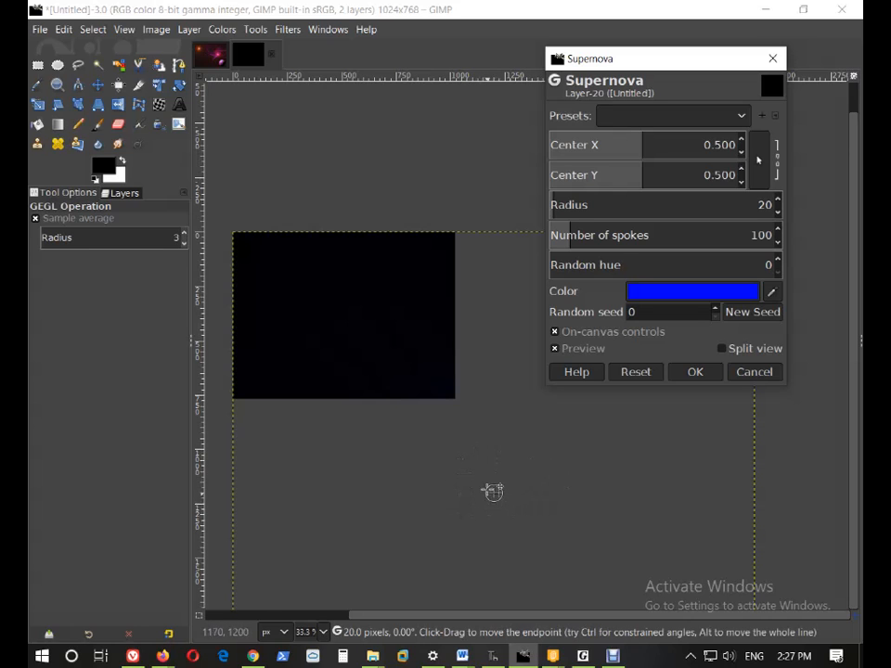
click(696, 297)
click(784, 390)
click(758, 429)
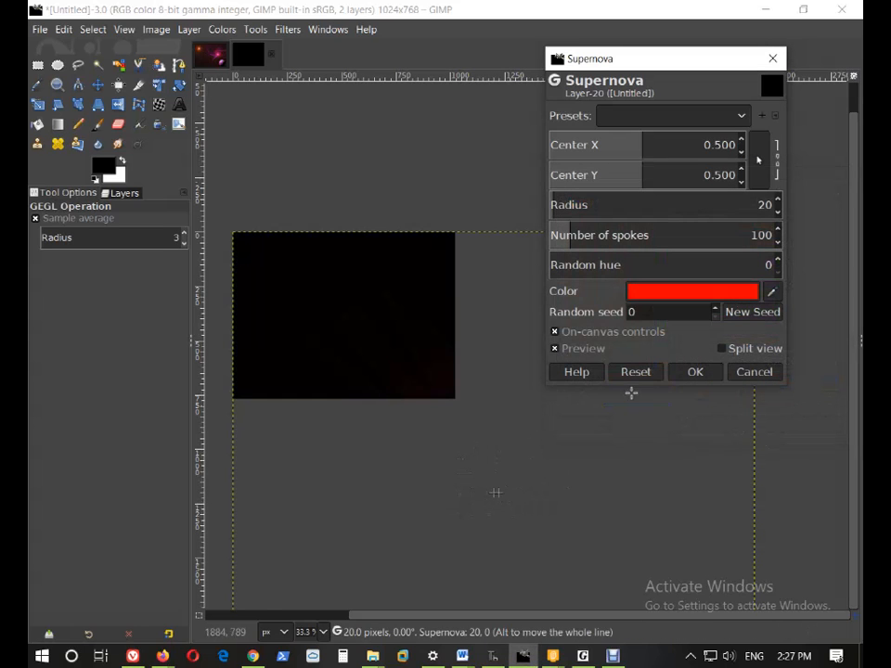
Move the large supernova layer so that its red starburst sits at about the center of the canvas
click(99, 86)
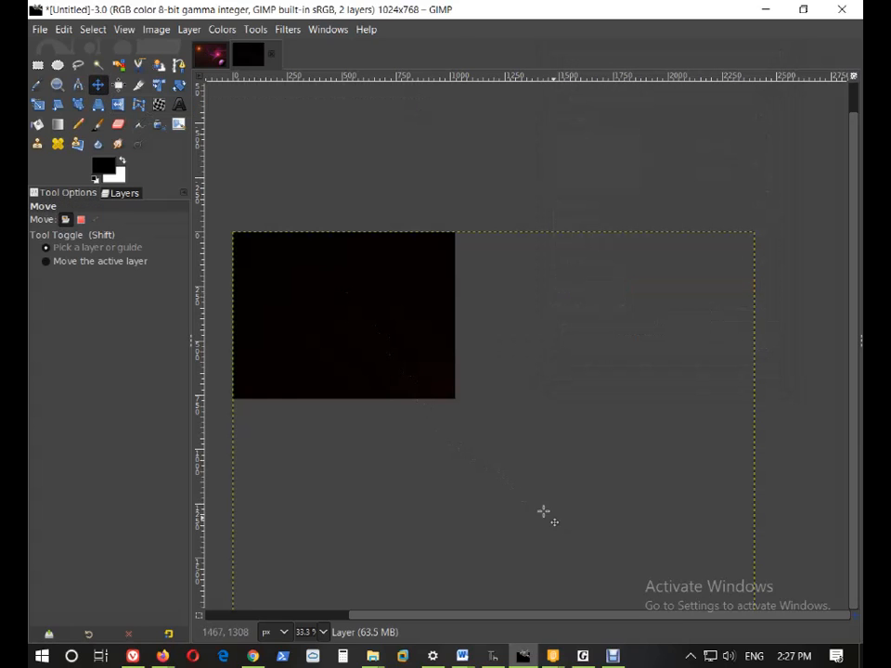
mouse_move(522, 508)
mouse_down()
mouse_move(423, 374)
mouse_move(388, 347)
mouse_move(588, 521)
mouse_move(548, 509)
mouse_move(557, 519)
mouse_move(455, 427)
mouse_move(503, 449)
mouse_move(531, 496)
mouse_up()
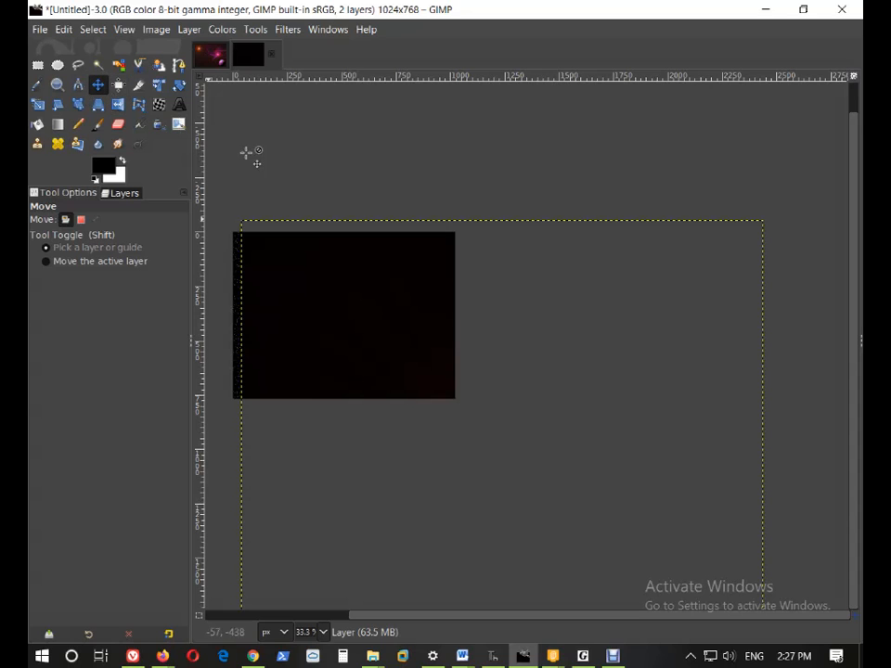
drag(496, 494, 344, 332)
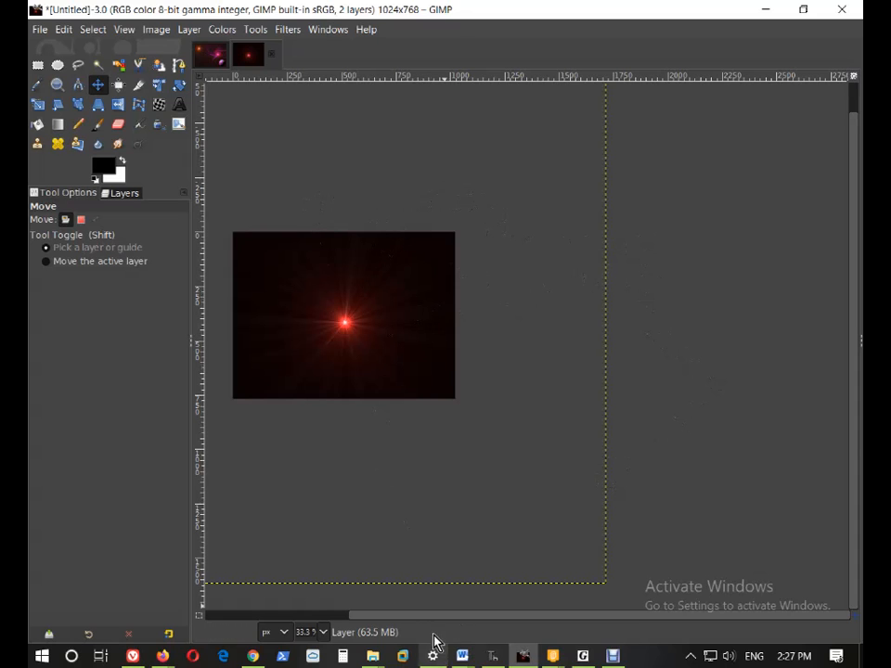
drag(407, 617, 302, 619)
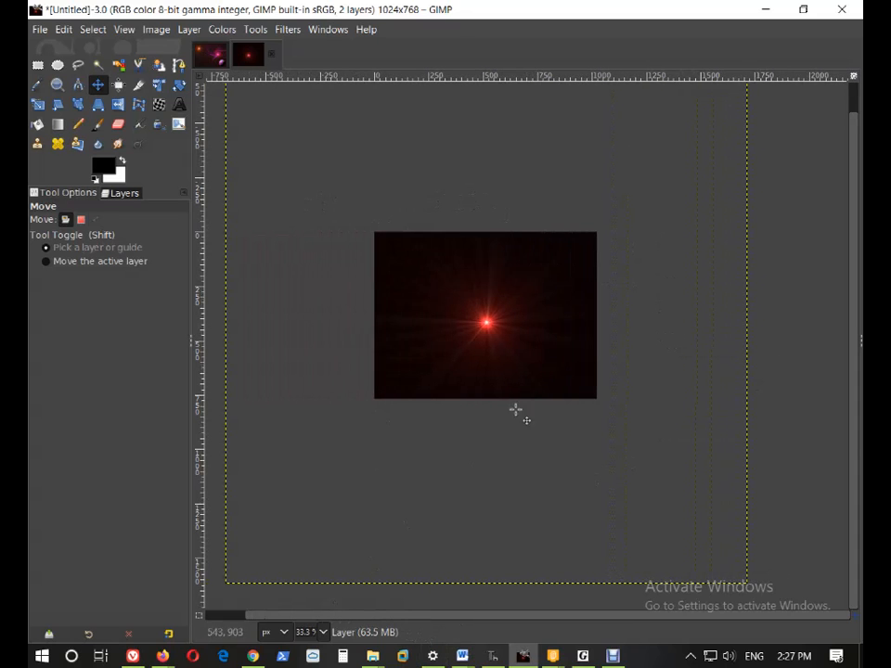
scroll(580, 344, down, 2)
scroll(592, 331, up, 1)
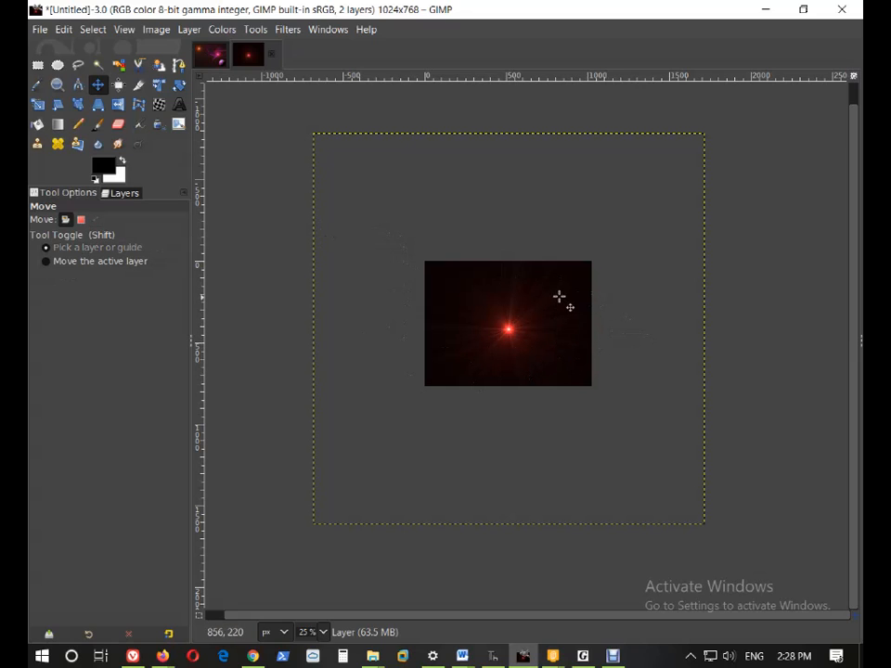
click(126, 195)
click(63, 196)
click(130, 202)
click(83, 200)
click(113, 197)
click(67, 197)
click(115, 197)
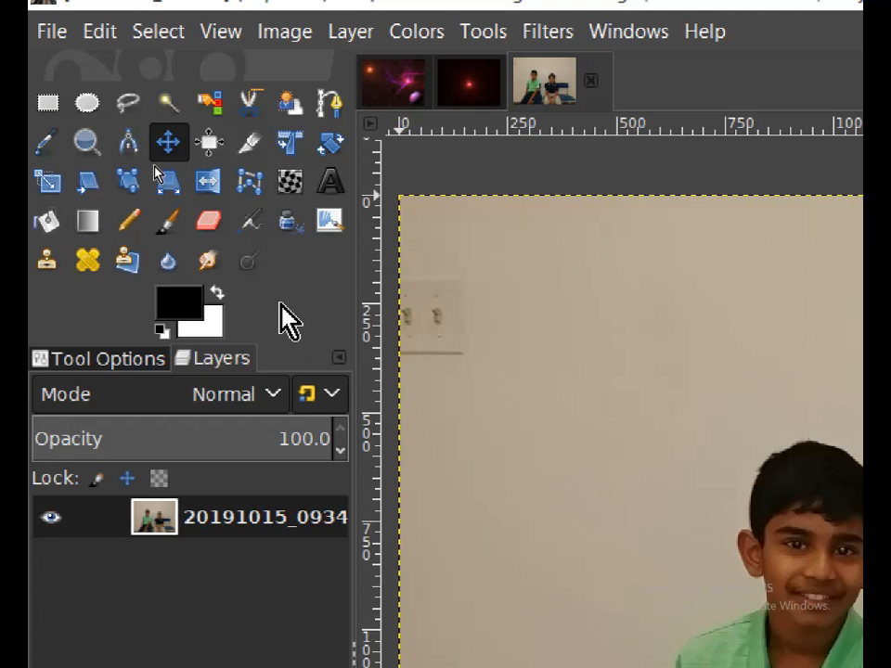
Close the photo image and bring up the layer list of the space scene
click(92, 360)
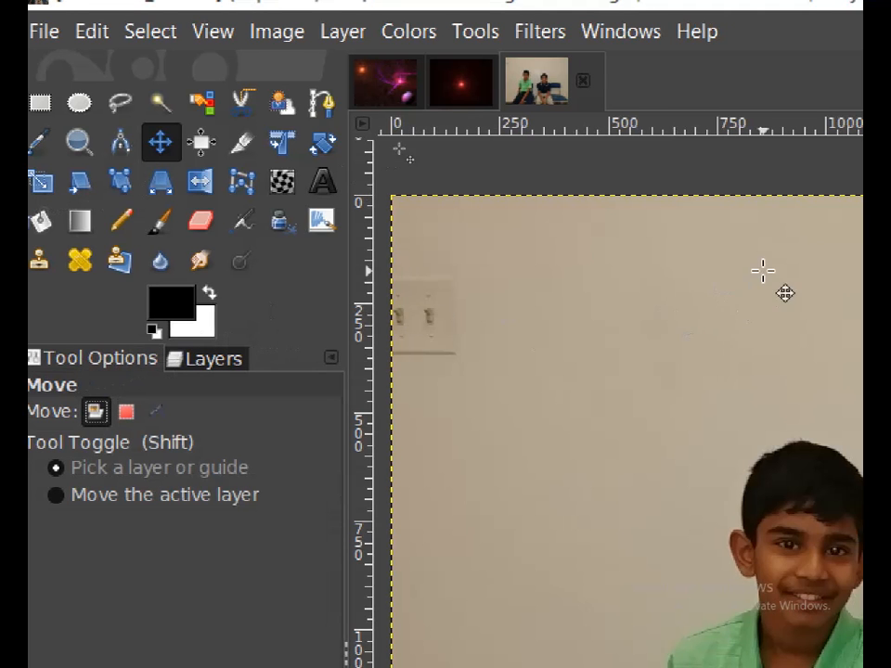
click(584, 84)
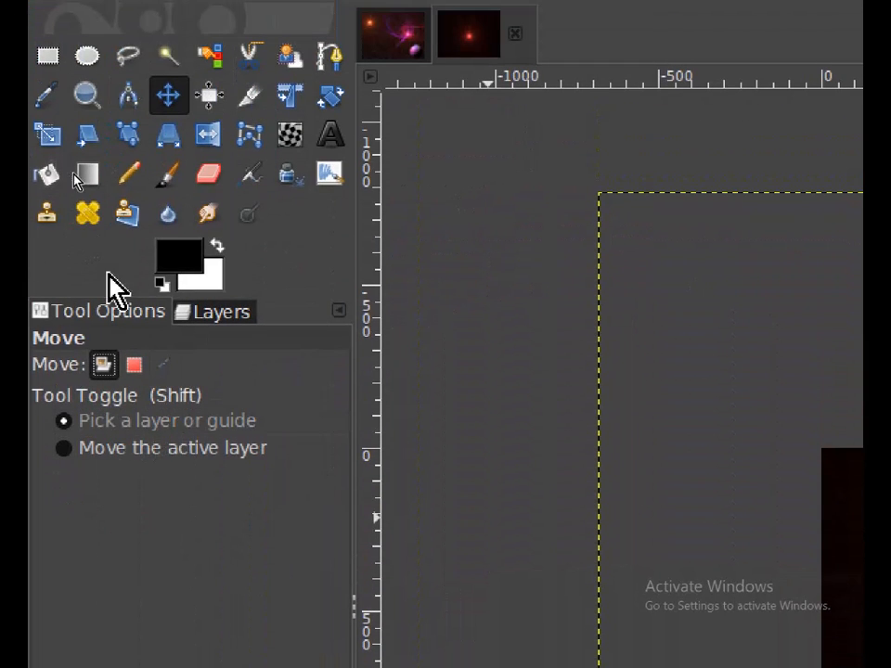
click(193, 315)
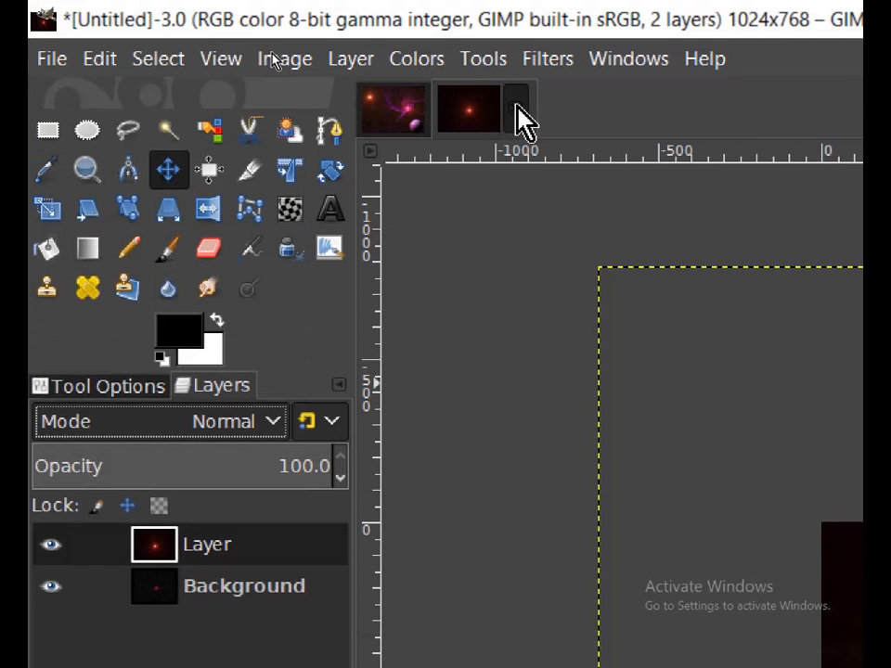
Undo the large supernova layer's move, its Supernova filter and its creation, going back to the star-field background
click(522, 119)
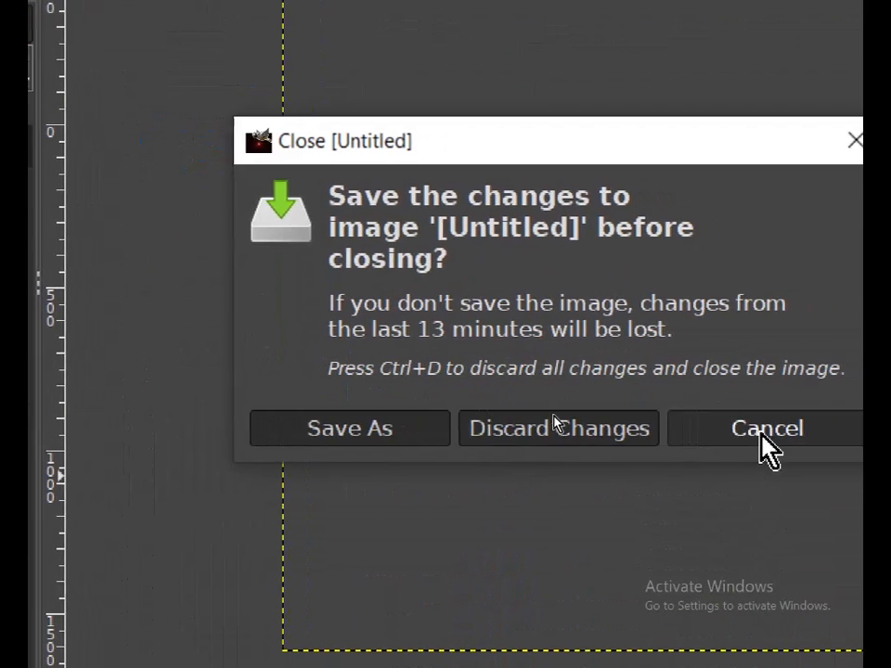
click(798, 456)
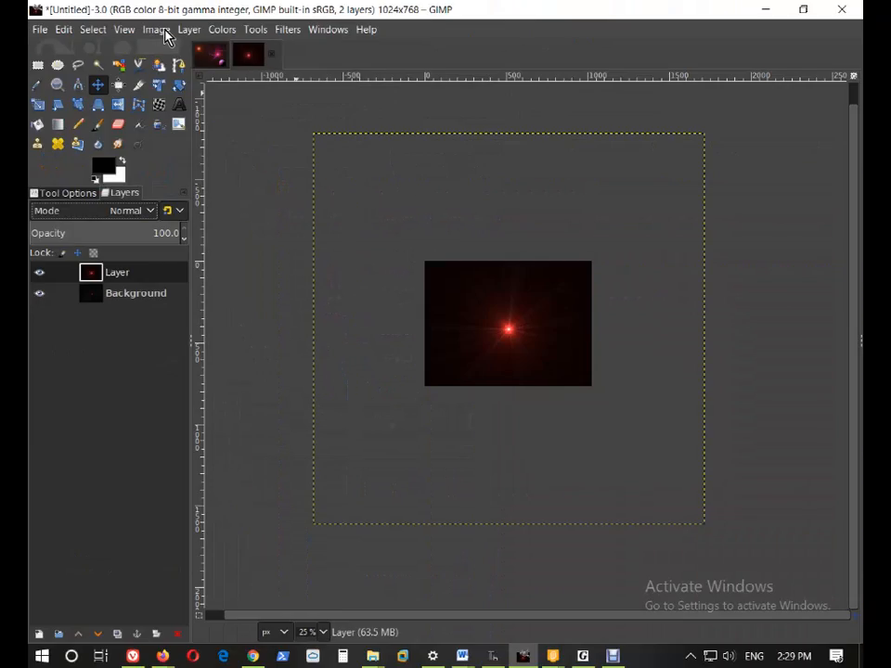
key(ctrl+z)
key(ctrl+z)
key(ctrl+z)
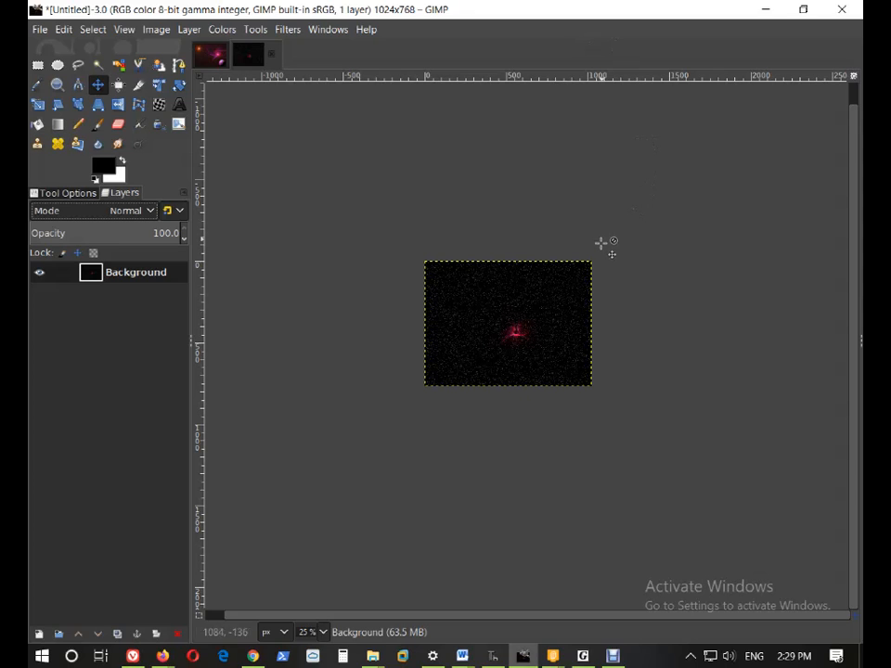
Start a new layer above the star field, reset the colors to black and white, and fill the layer with the foreground color
ctrl+scroll(569, 339, up, 2)
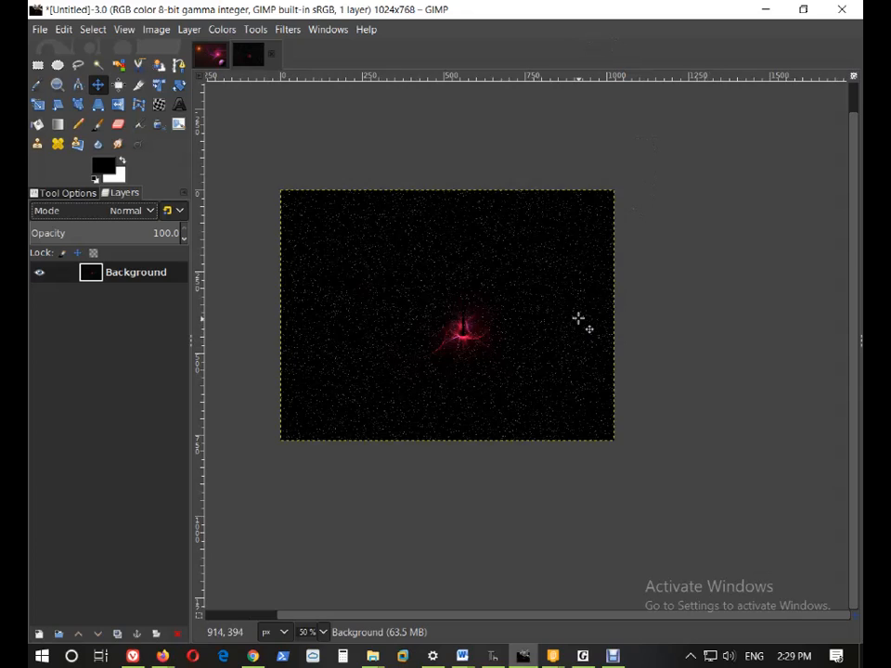
ctrl+scroll(578, 318, down, 1)
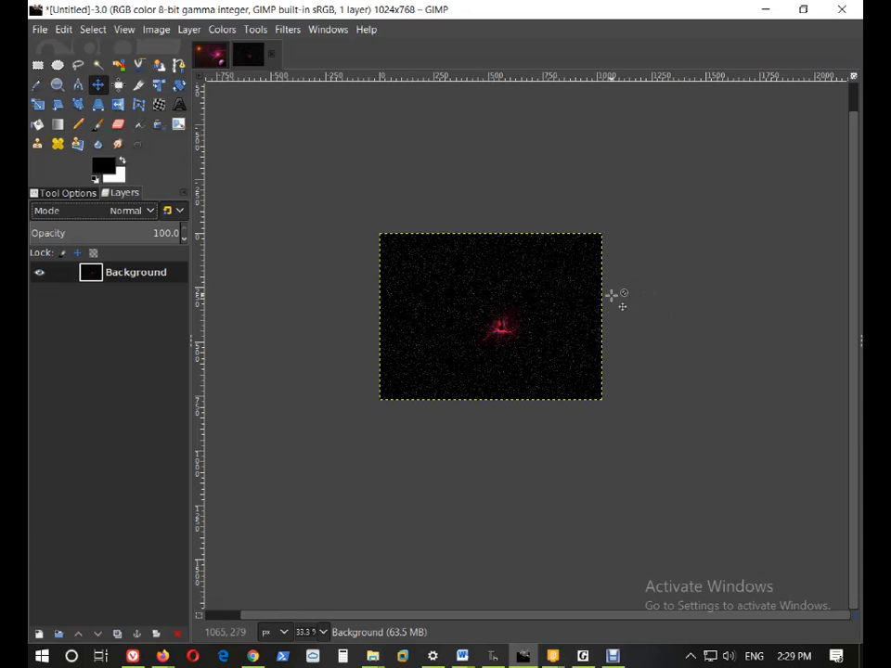
ctrl+scroll(487, 375, up, 2)
ctrl+scroll(501, 285, up, 1)
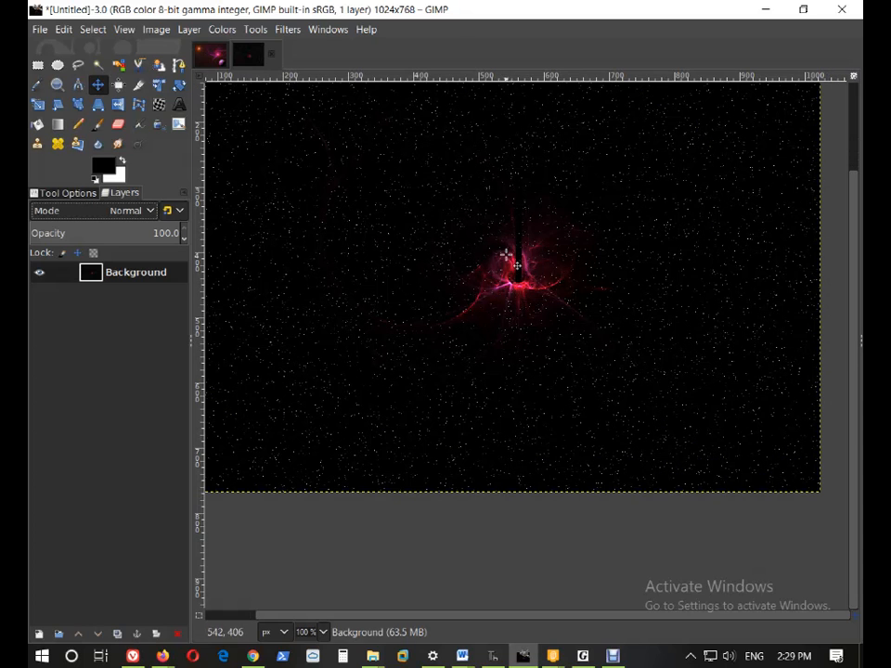
scroll(506, 272, up, 3)
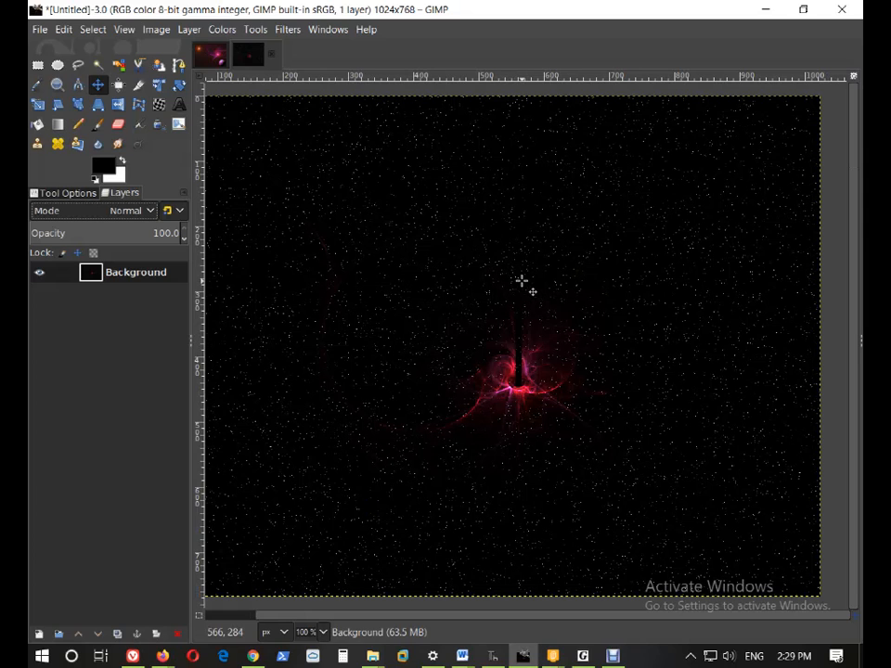
click(189, 29)
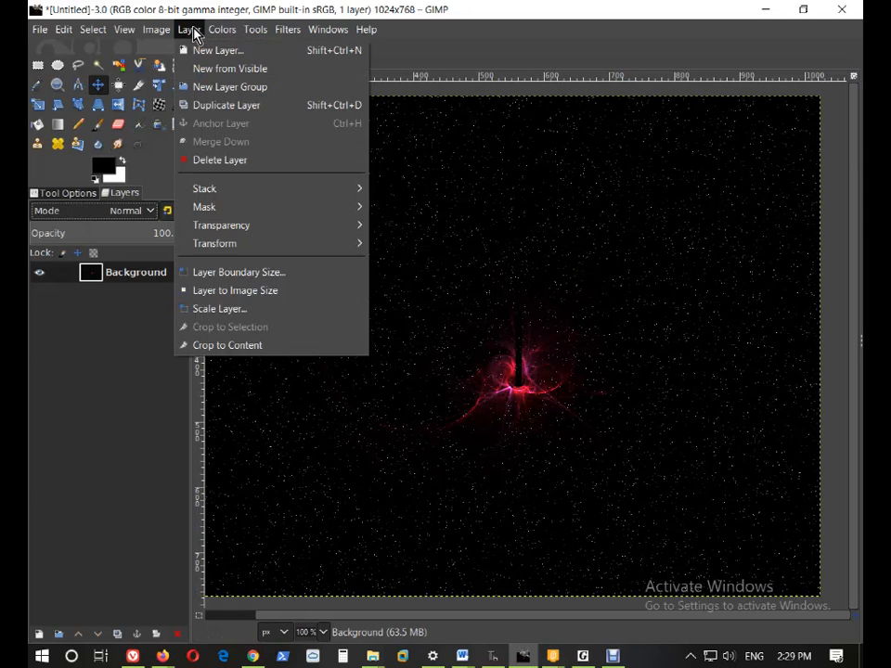
click(200, 51)
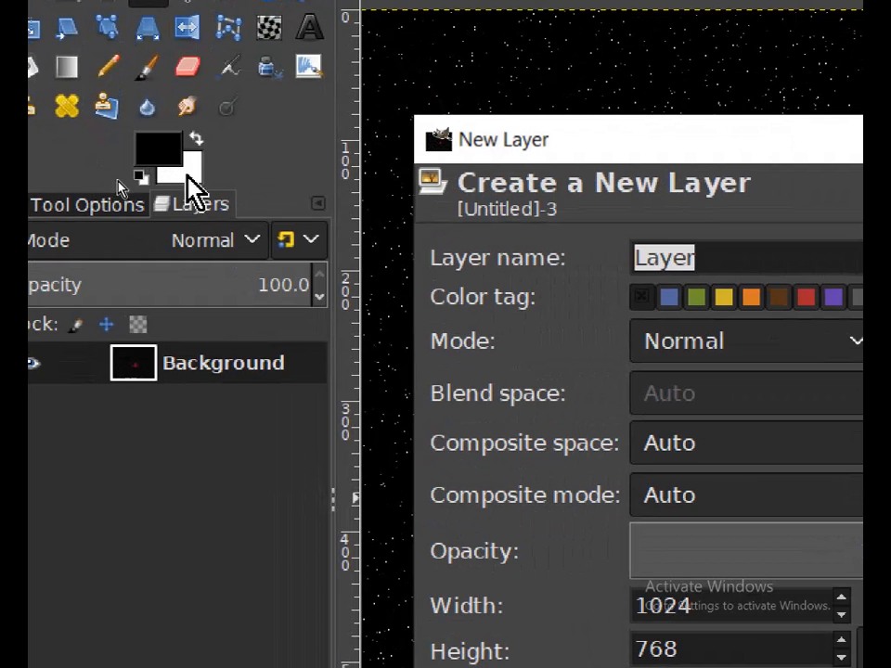
click(194, 144)
click(161, 148)
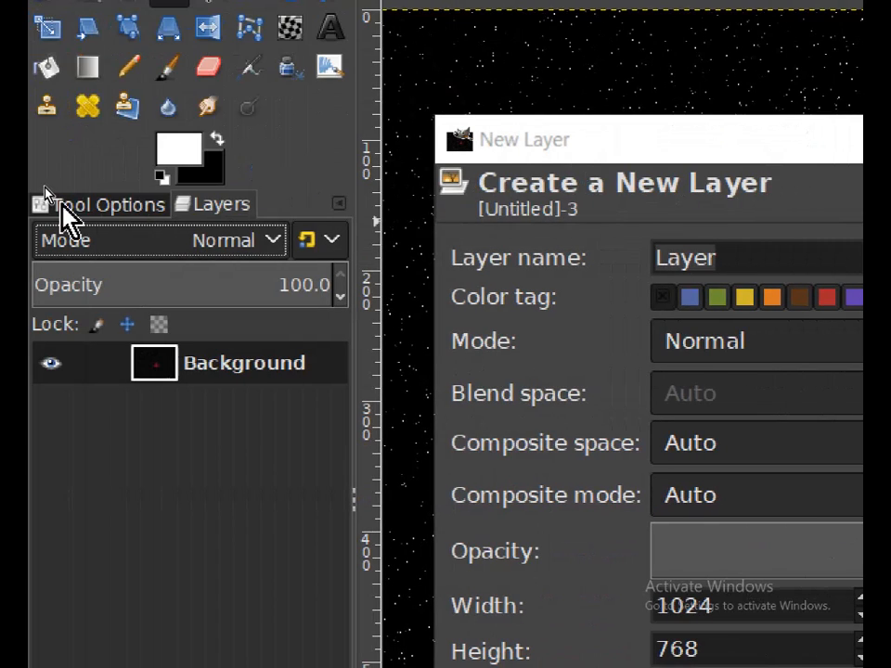
click(160, 177)
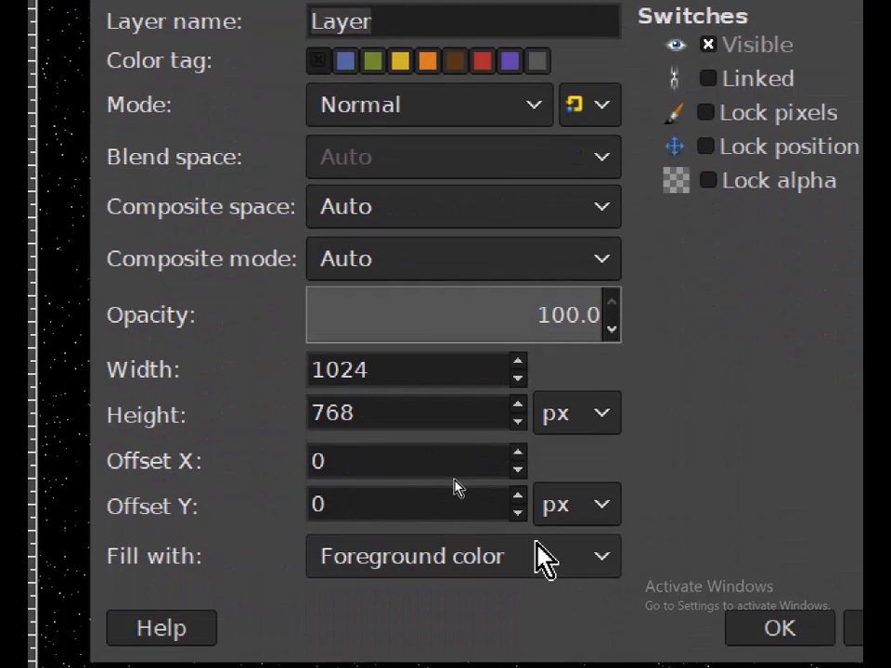
click(543, 557)
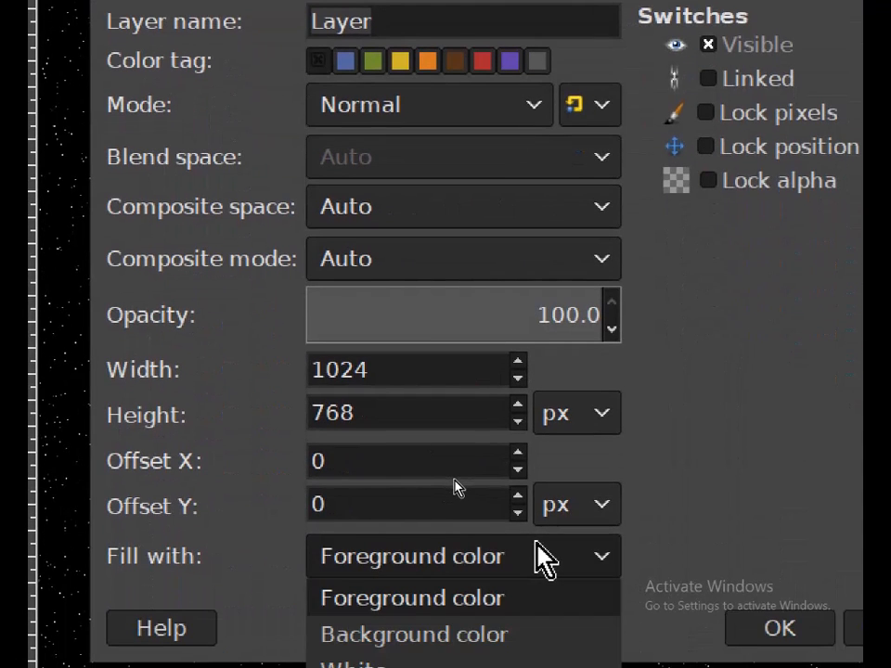
click(509, 594)
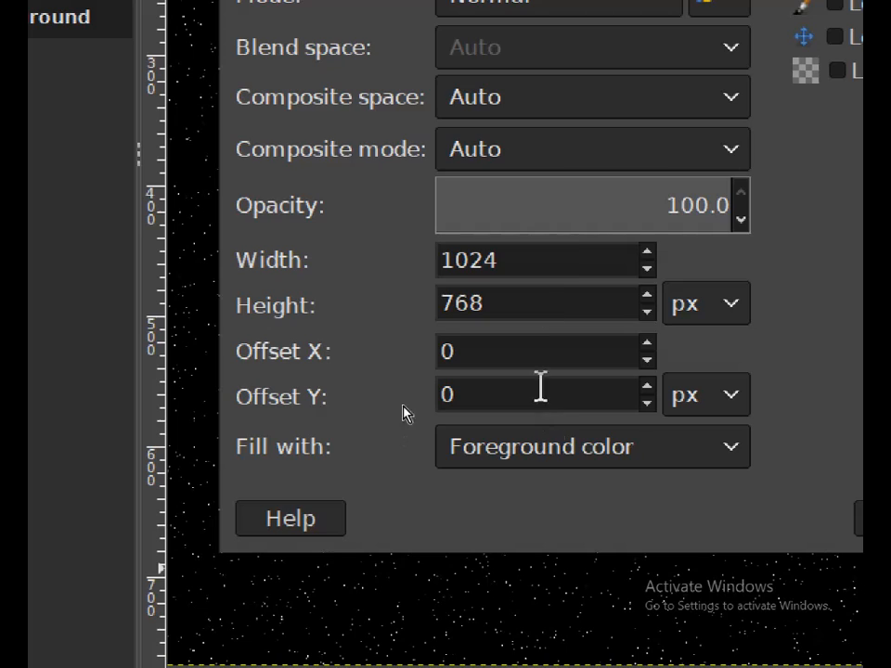
Create the new layer at 2400 × 2400 px and dismiss the foreground color dialog
double_click(573, 263)
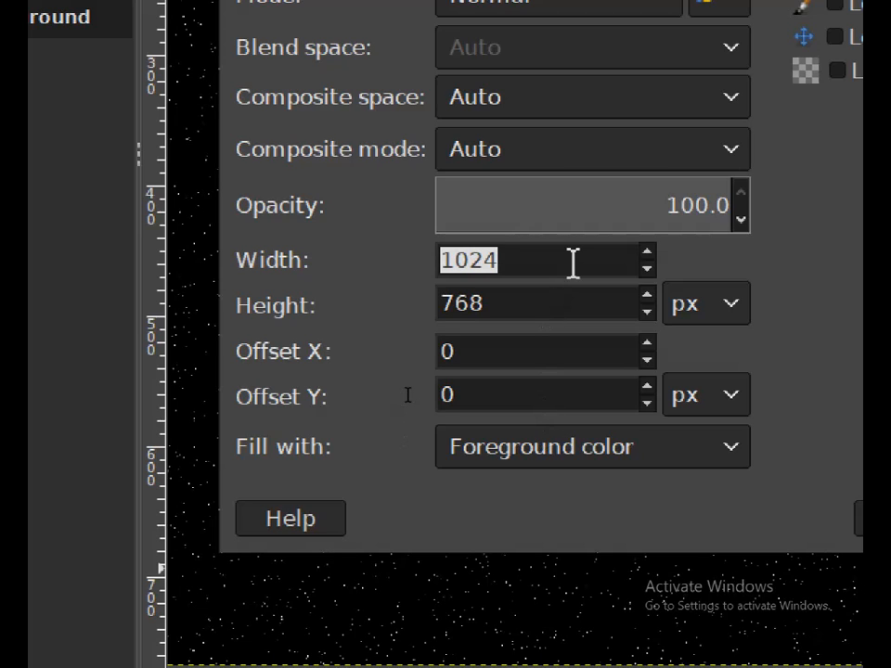
text(2400)
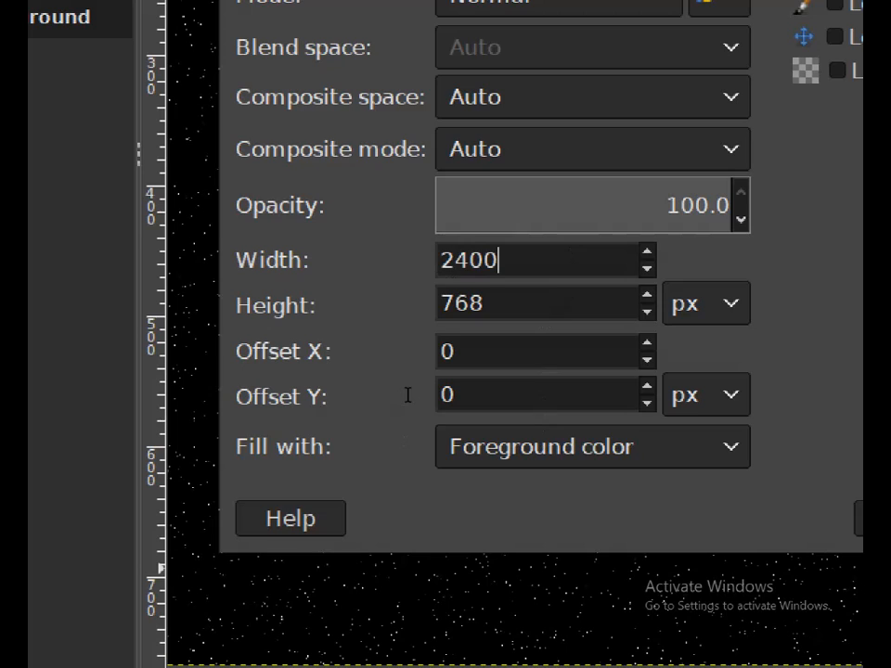
double_click(484, 303)
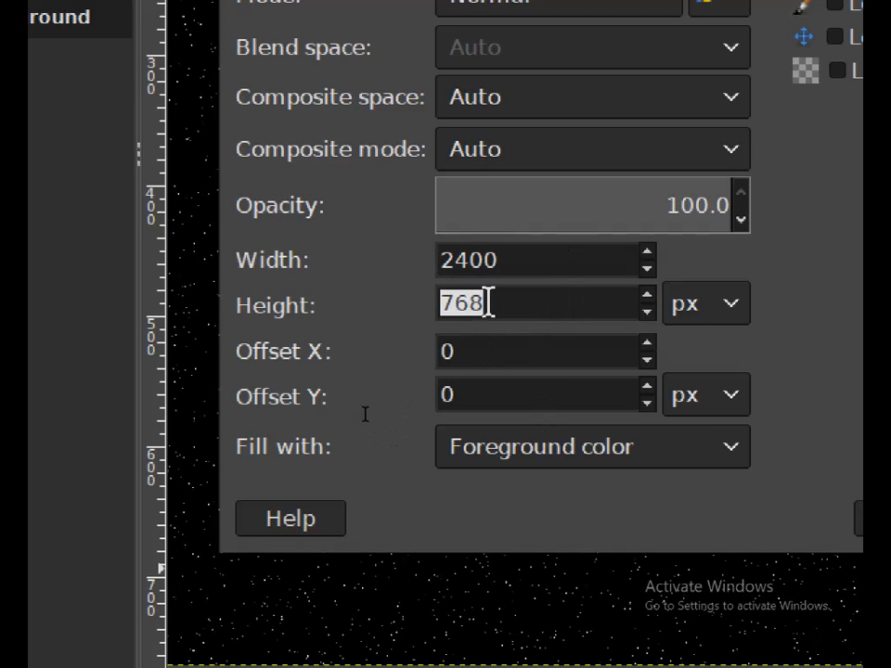
text(2400)
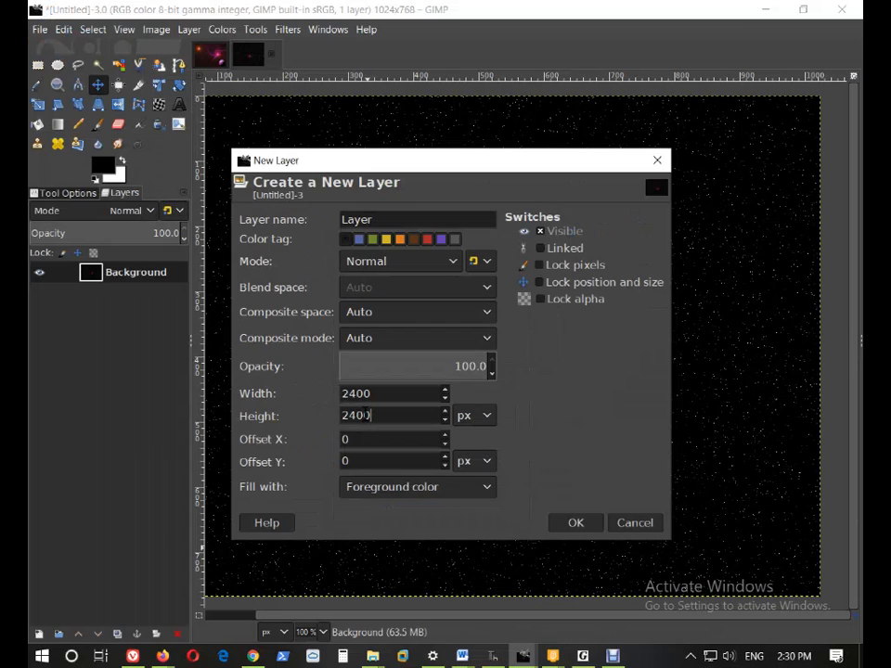
click(575, 522)
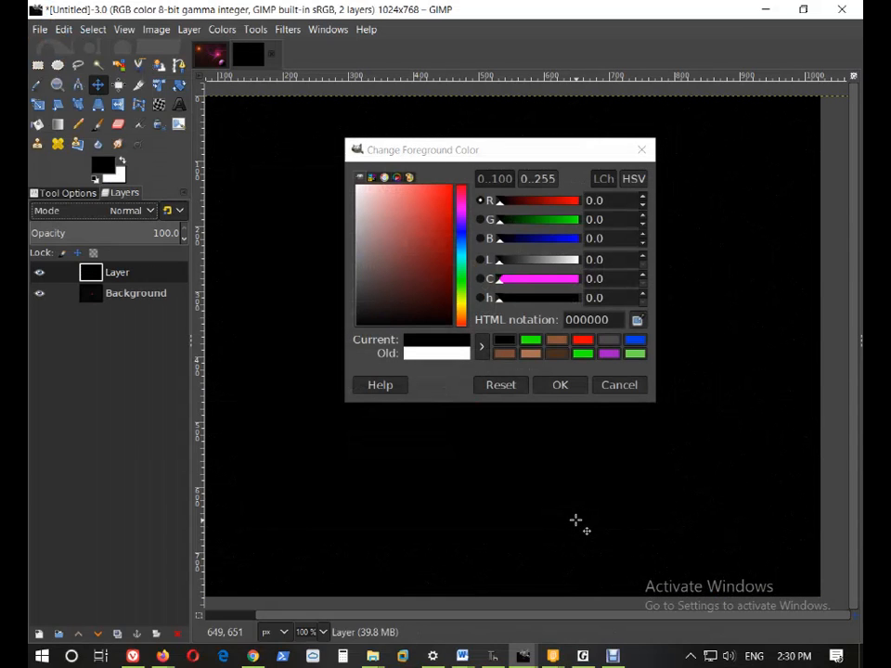
click(609, 388)
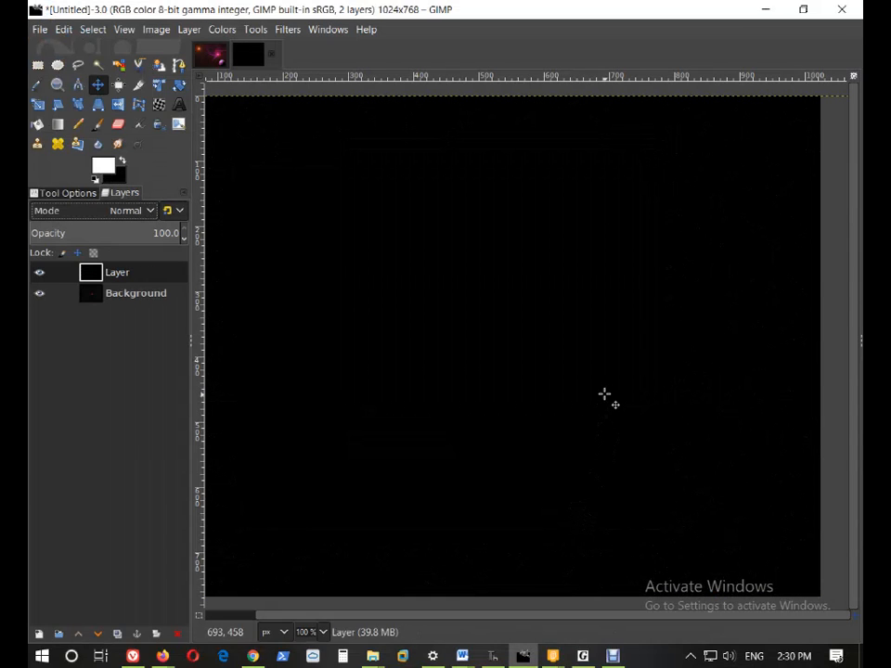
Move the large black layer so that the canvas sits at about its center
key(minus)
key(minus)
key(minus)
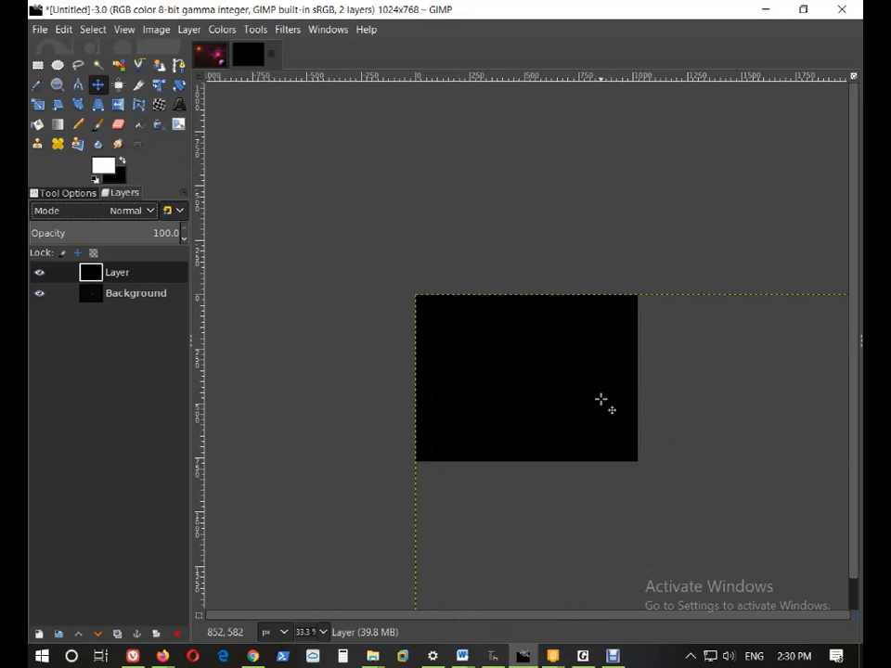
key(minus)
key(minus)
key(minus)
key(minus)
key(minus)
scroll(711, 470, up, 4)
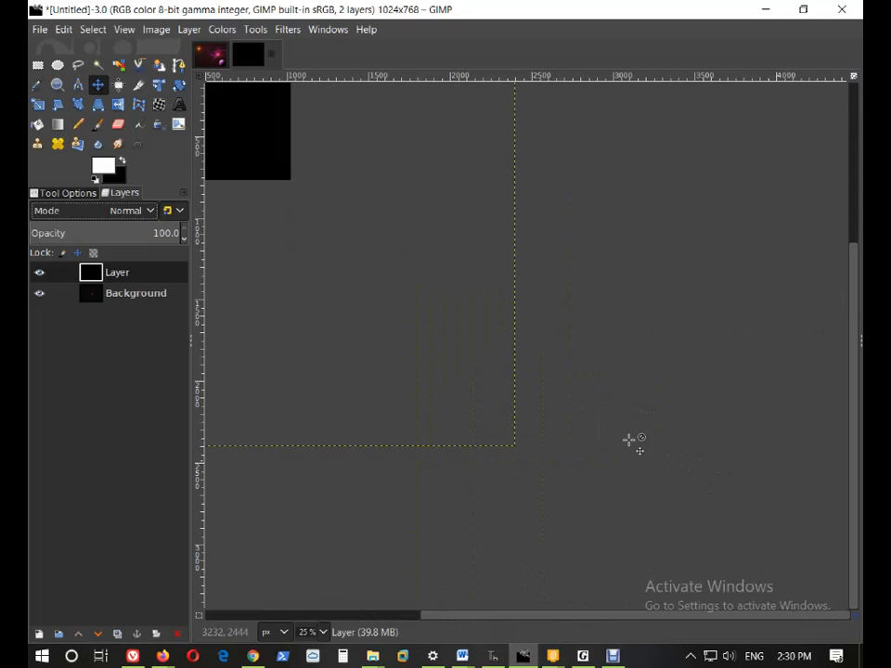
scroll(413, 277, down, 2)
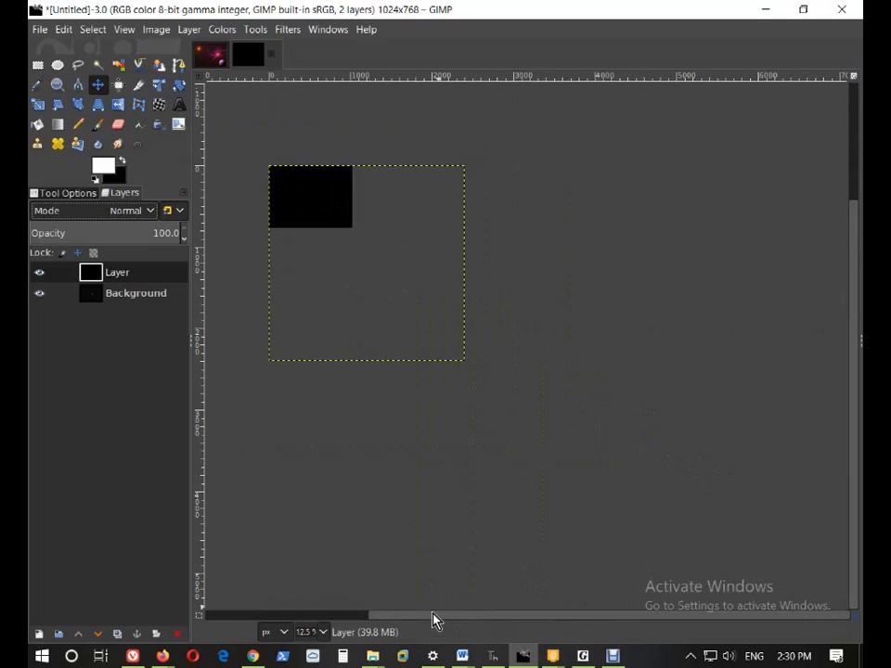
drag(440, 615, 378, 553)
scroll(445, 183, up, 1)
scroll(445, 183, up, 1)
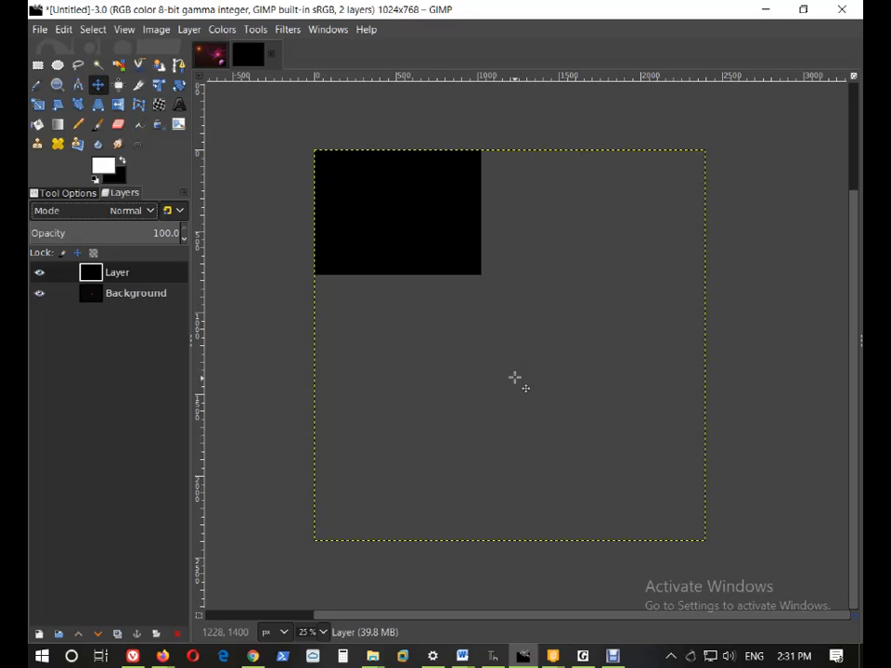
drag(525, 371, 414, 239)
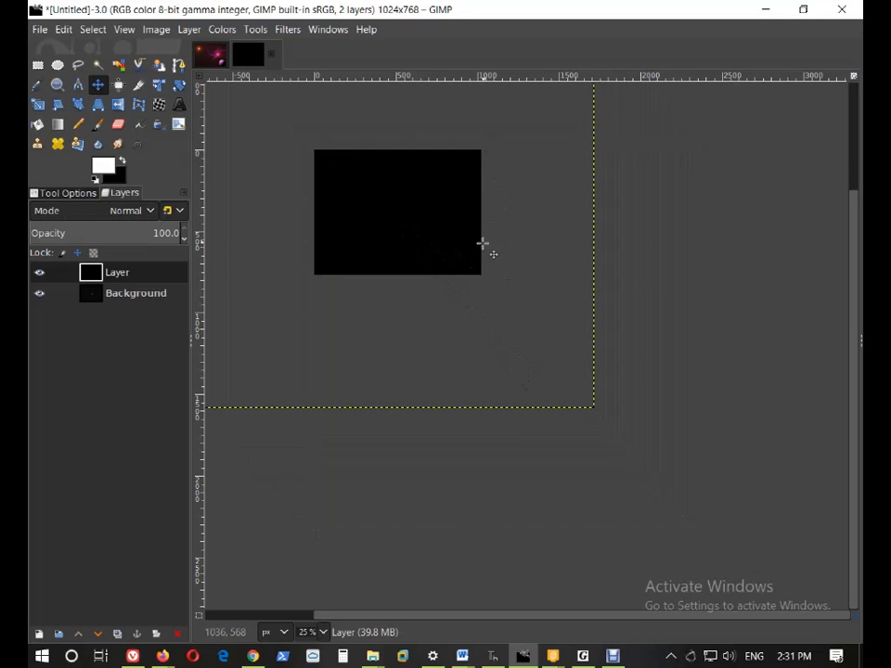
scroll(484, 241, down, 3)
drag(483, 291, 524, 340)
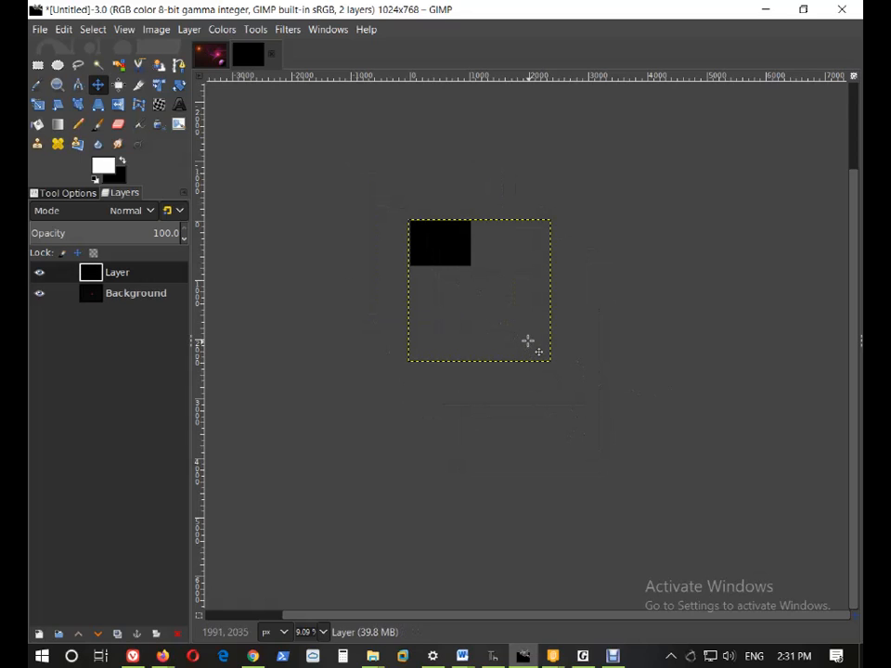
drag(527, 342, 488, 294)
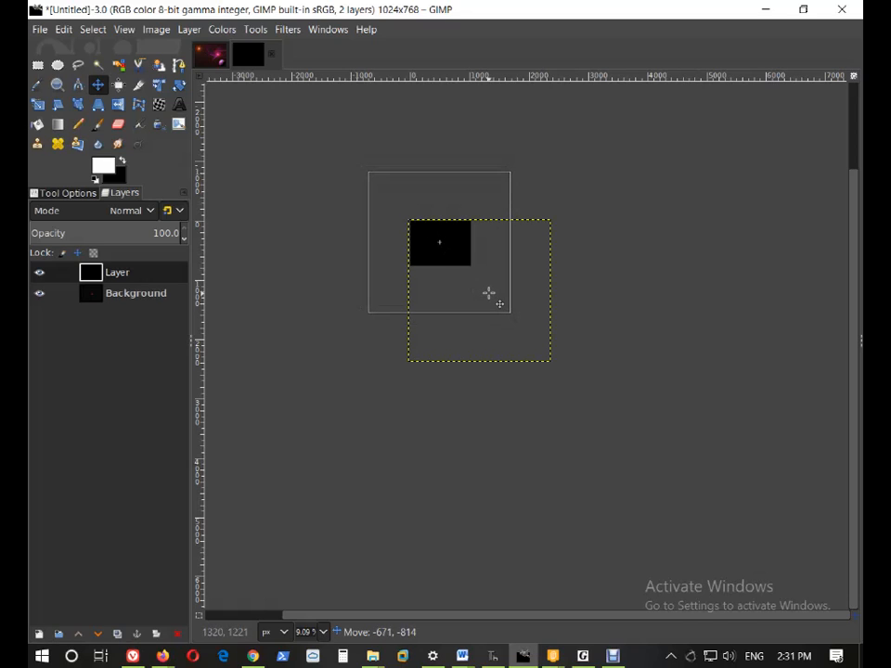
drag(489, 293, 487, 294)
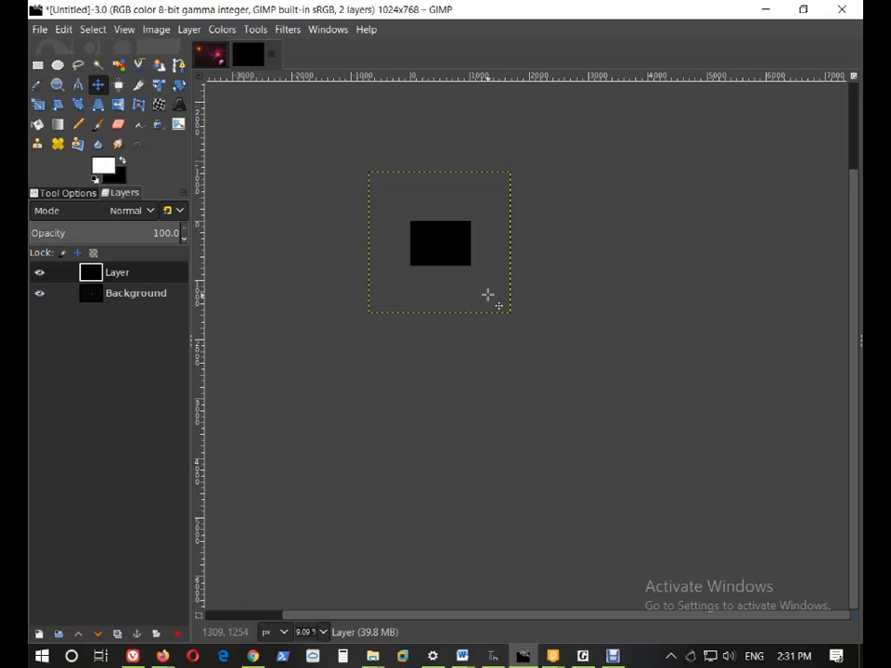
Apply the Supernova filter to the large black layer with its color set to red (ff0000)
scroll(501, 280, up, 1)
scroll(429, 255, up, 4)
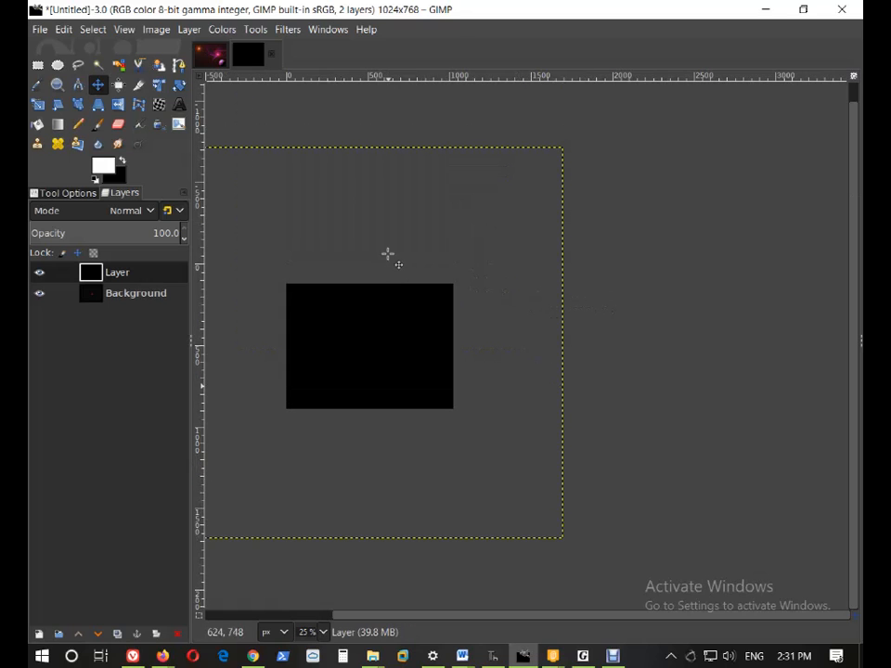
drag(460, 615, 391, 618)
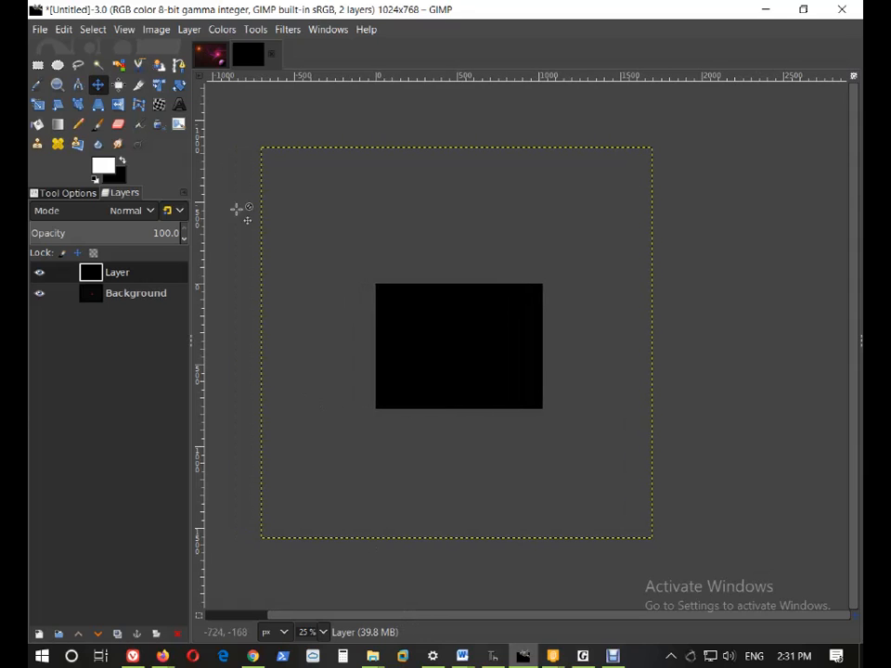
click(289, 30)
click(279, 35)
click(280, 32)
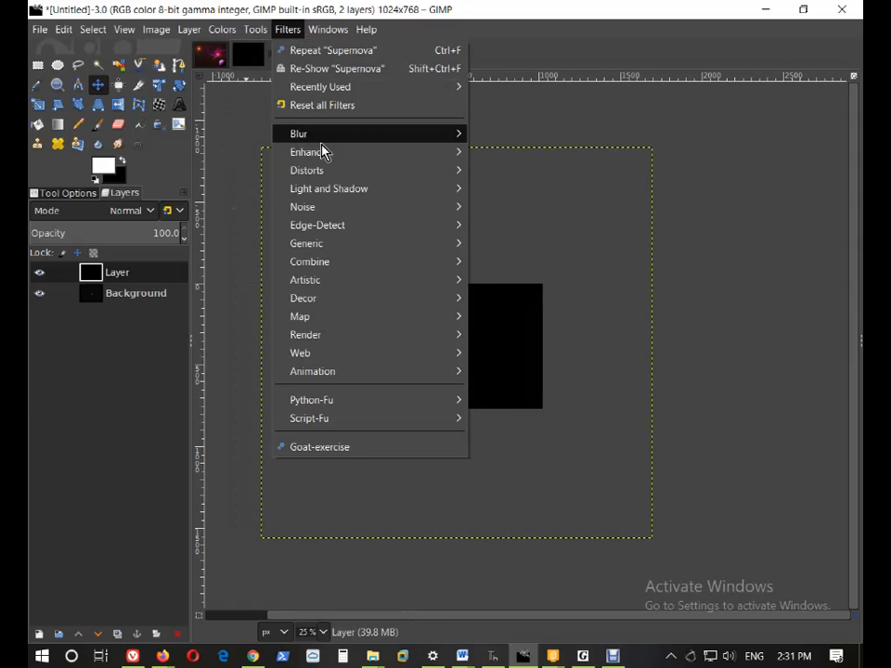
mouse_move(381, 196)
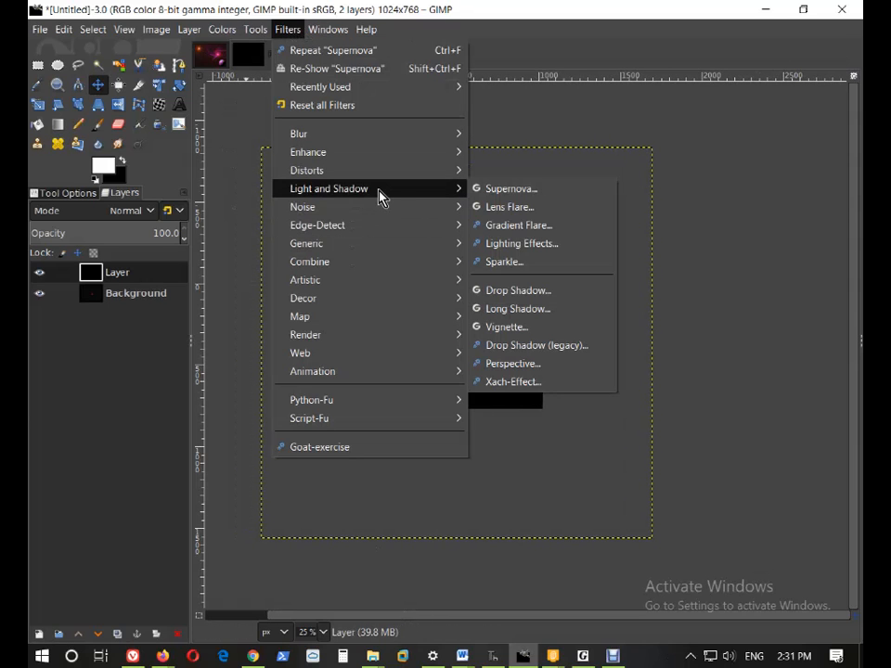
click(518, 190)
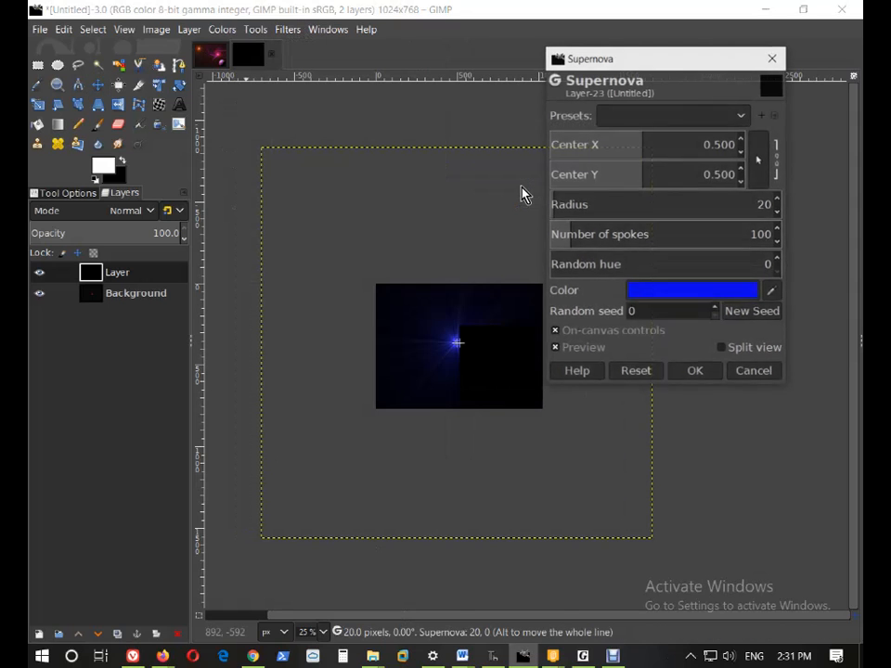
click(731, 295)
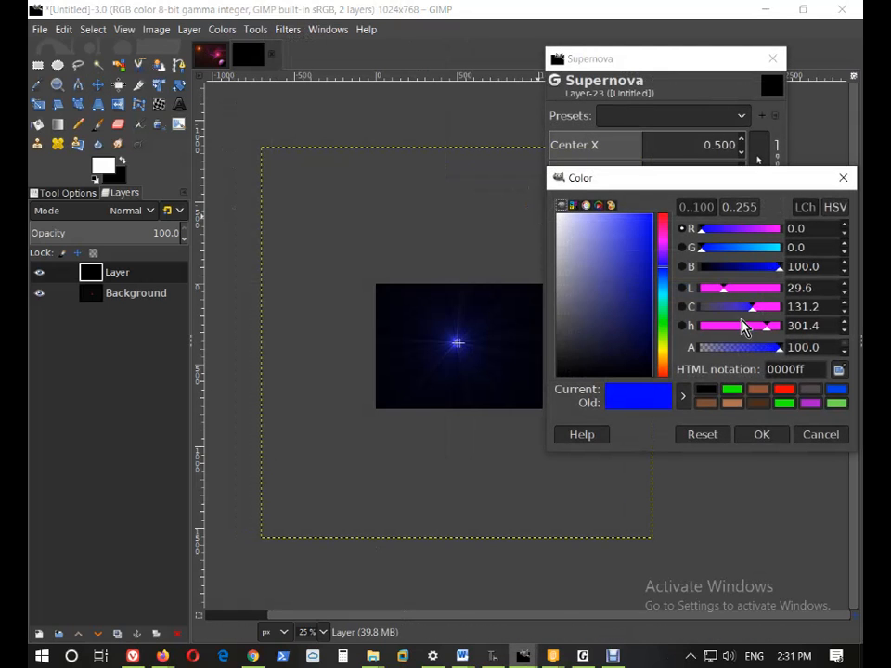
click(785, 390)
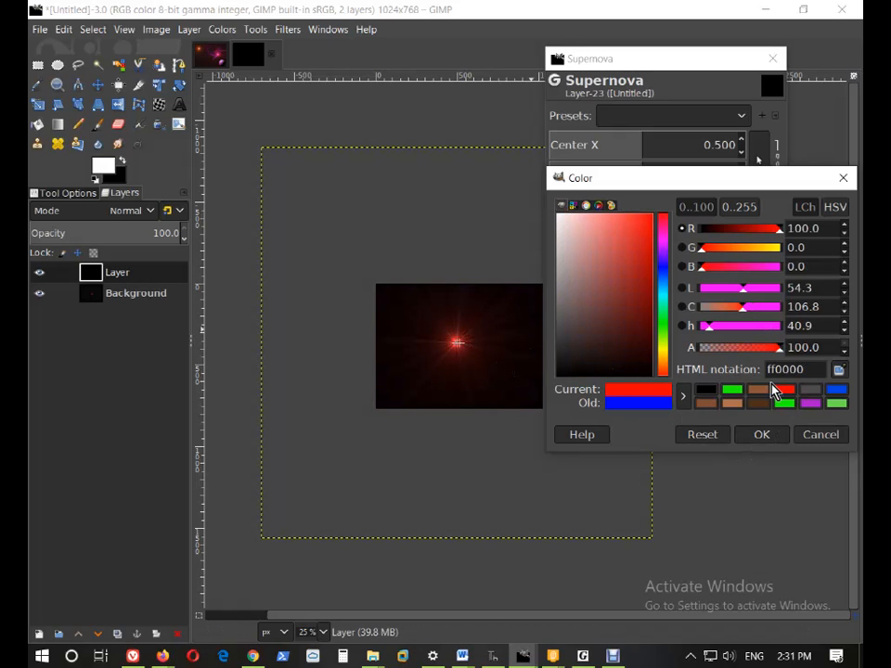
click(763, 435)
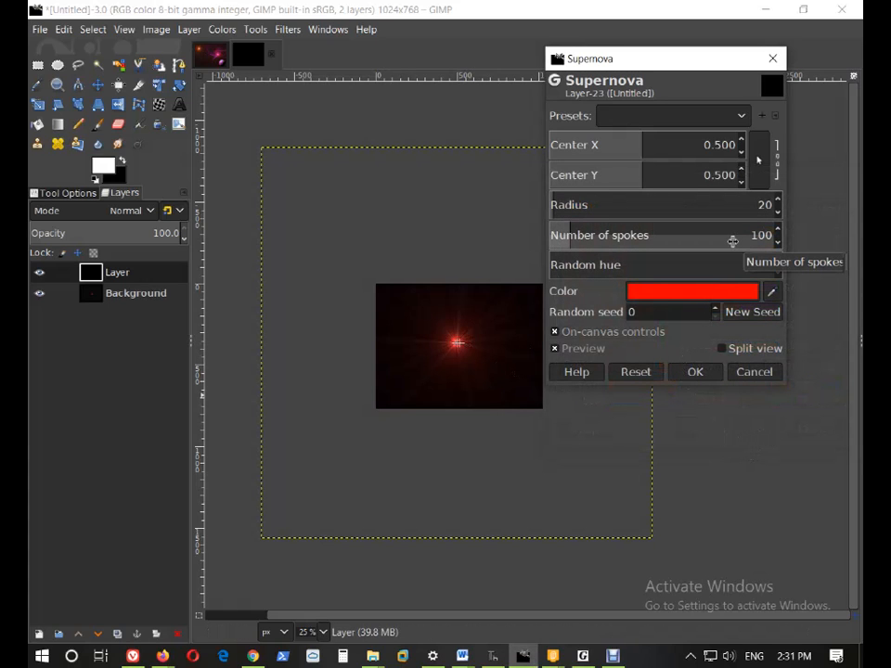
click(705, 375)
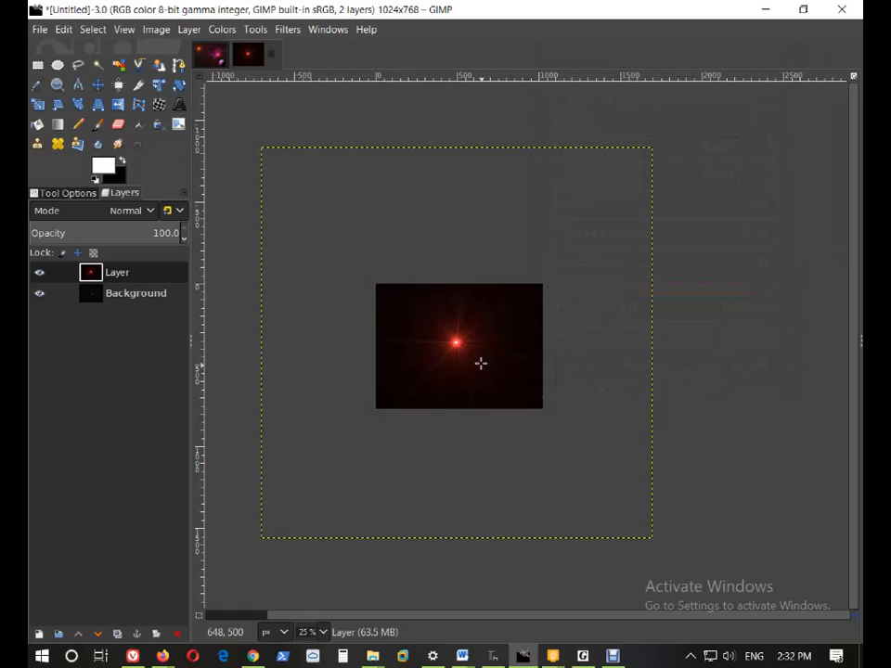
ctrl+scroll(457, 343, up, 4)
ctrl+scroll(449, 345, down, 1)
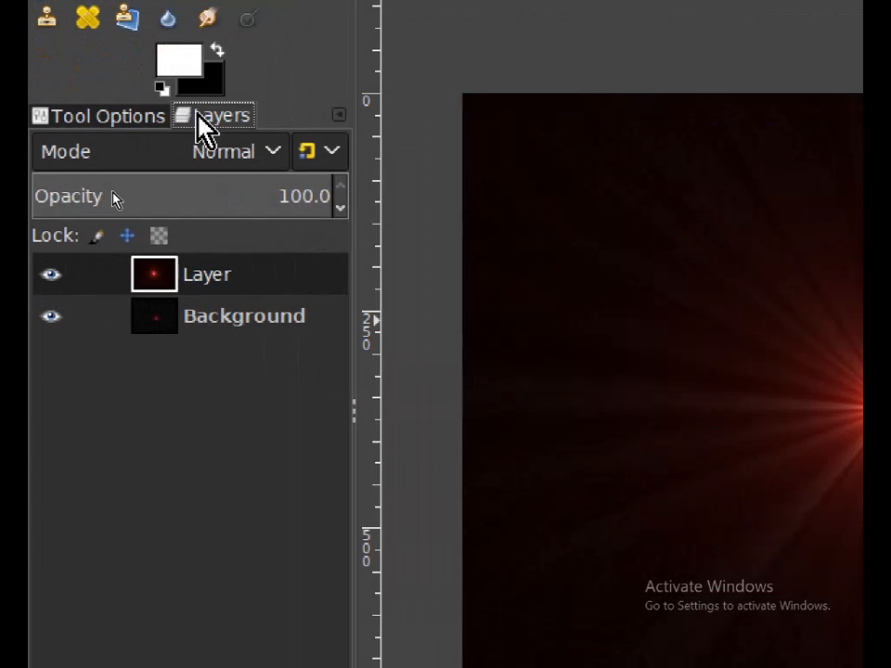
click(119, 119)
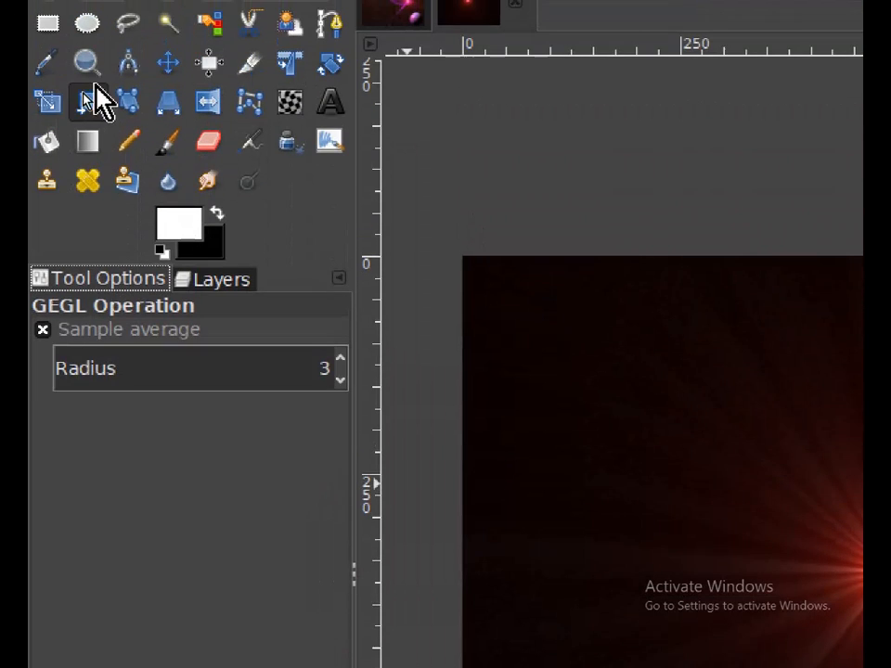
click(167, 19)
click(166, 162)
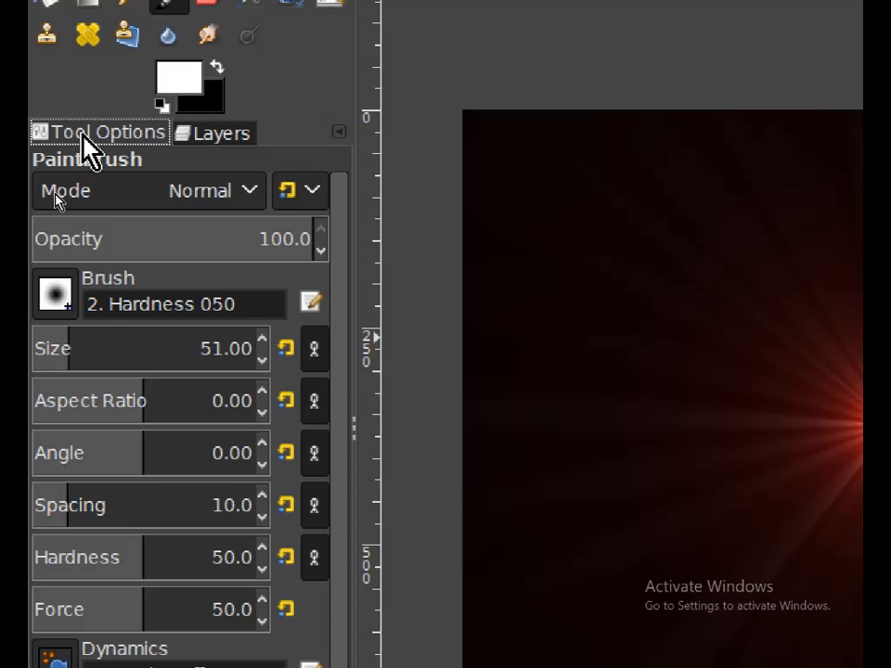
click(234, 137)
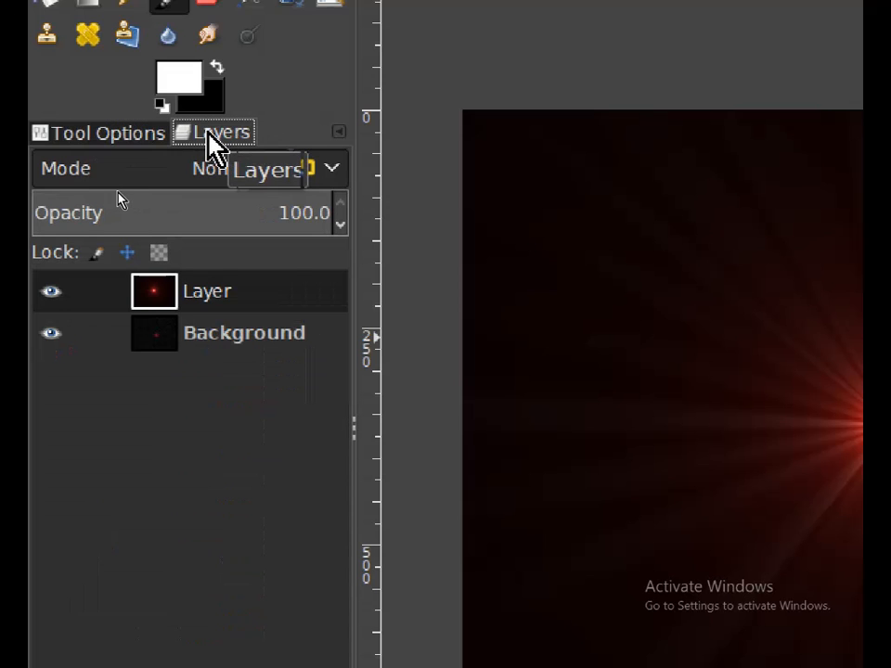
Toggle the visibility of the supernova and Background layers to check which one covers the star field
click(52, 290)
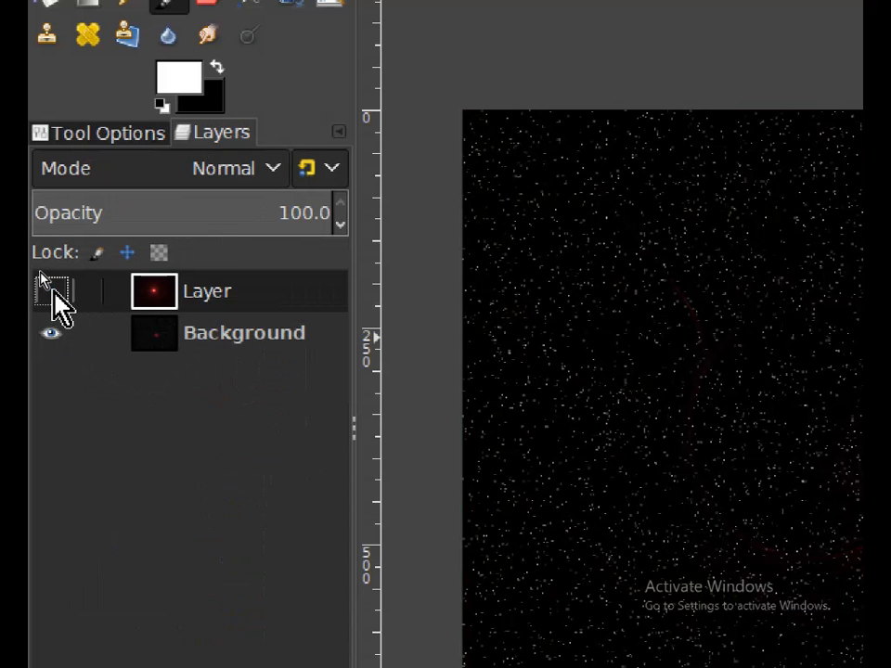
click(52, 289)
click(52, 289)
click(52, 290)
click(52, 290)
click(52, 289)
click(48, 332)
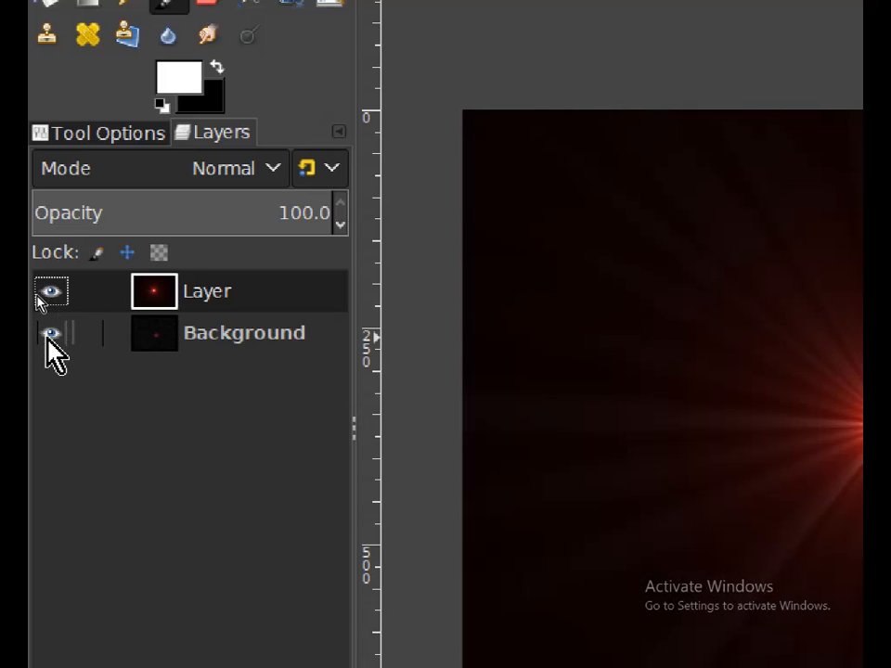
click(49, 332)
mouse_move(214, 303)
mouse_down()
mouse_move(206, 455)
mouse_move(226, 294)
mouse_up()
click(222, 336)
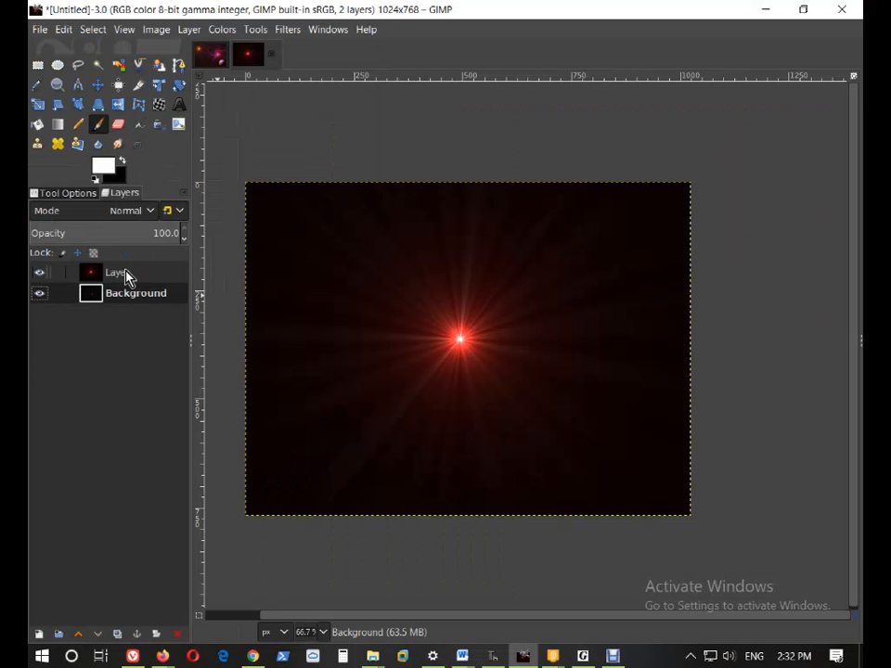
Try the supernova layer beneath the Background layer, and return it to the top of the stack
drag(125, 277, 119, 299)
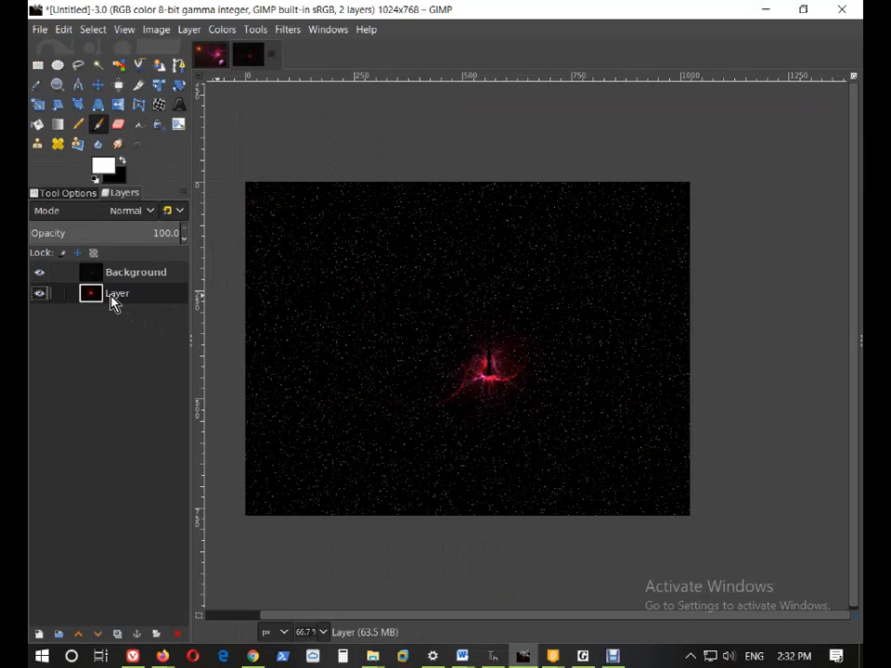
click(39, 293)
click(39, 293)
drag(128, 290, 127, 272)
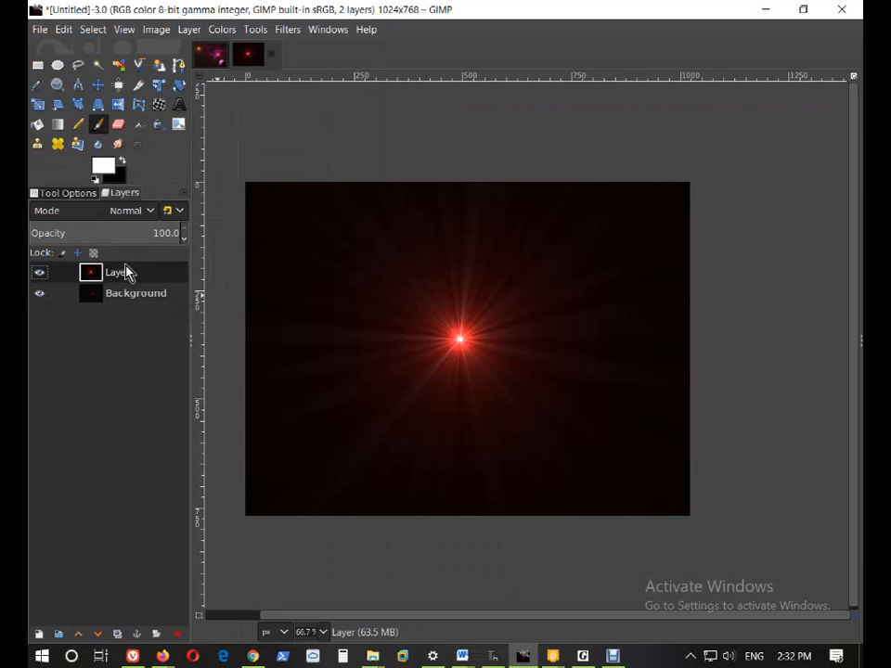
Hide and show the supernova layer repeatedly to compare the image with and without it
click(39, 293)
click(39, 275)
click(39, 275)
click(39, 275)
click(39, 274)
click(40, 274)
click(40, 273)
click(40, 273)
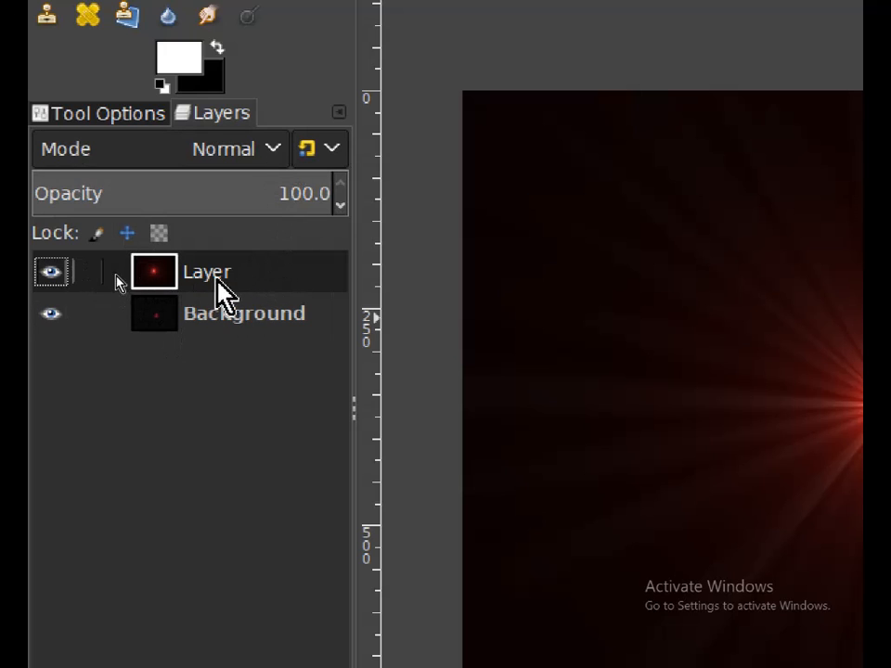
Set the supernova layer's blend mode to Screen
click(251, 316)
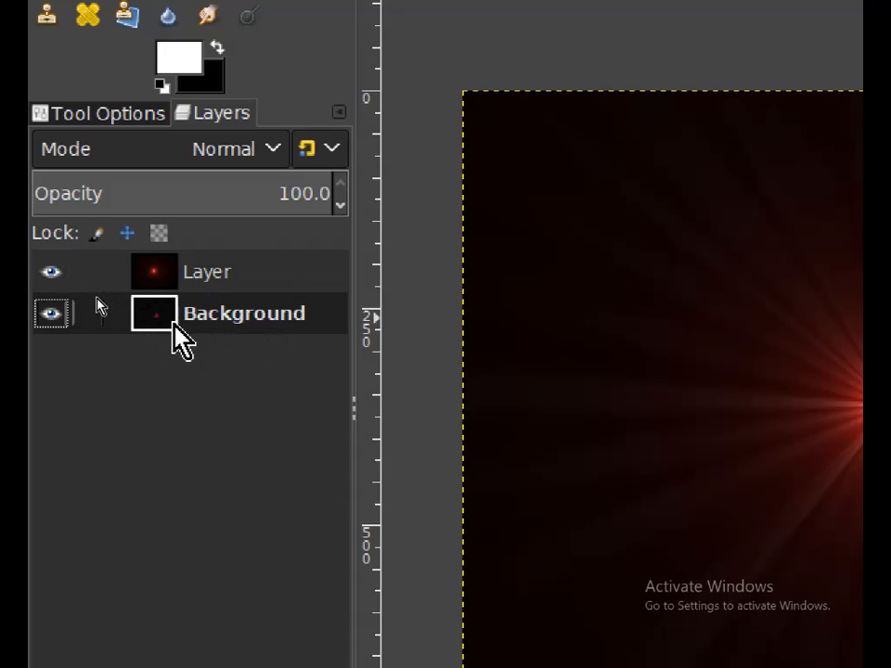
click(206, 282)
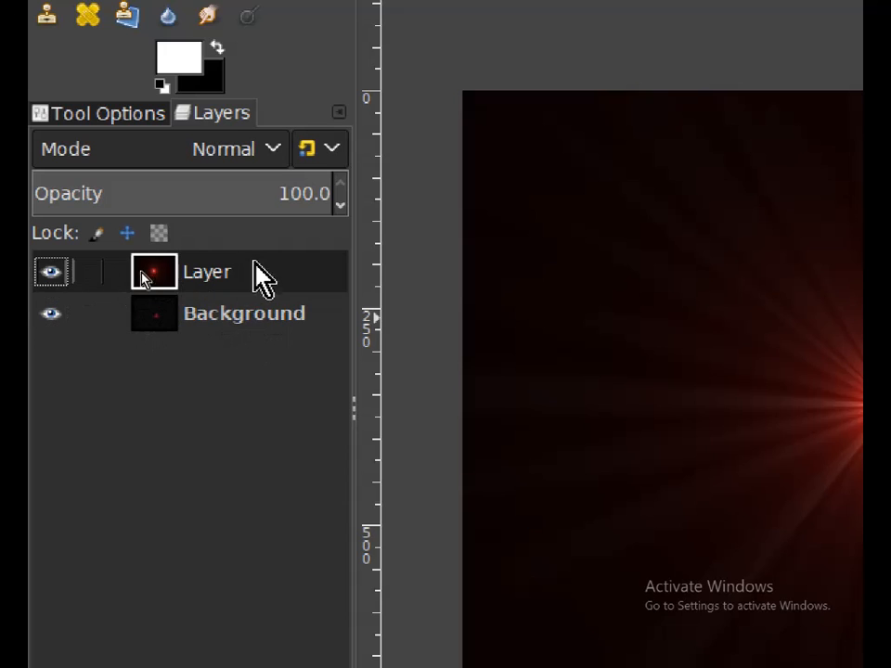
click(273, 148)
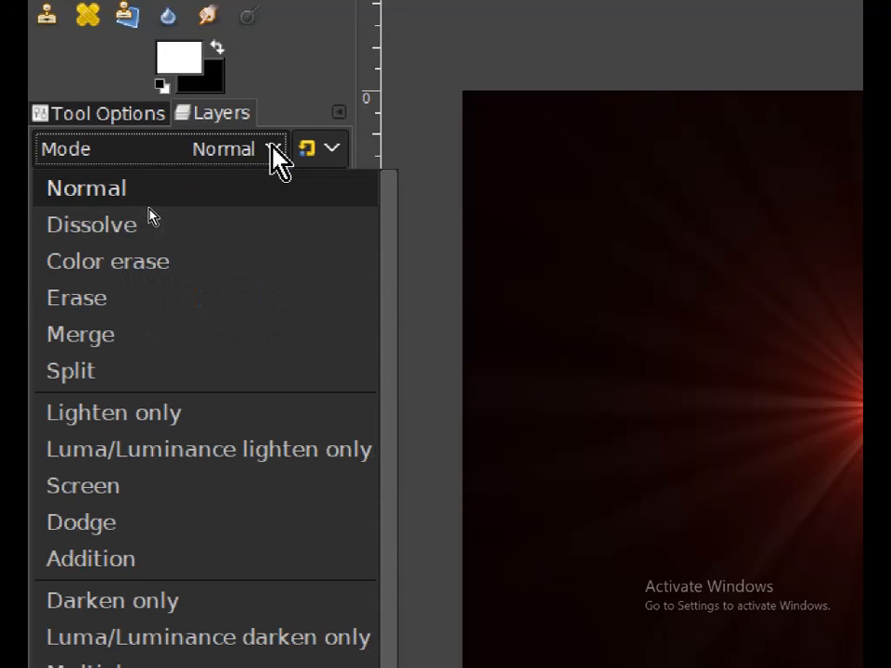
click(229, 500)
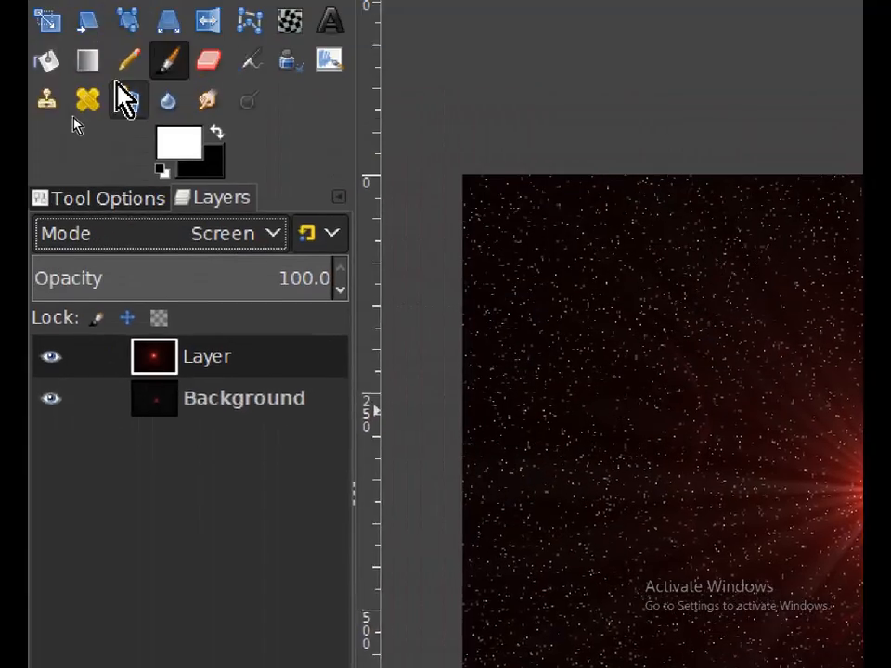
Move the supernova layer so that its bright core sits on top of the flame nebula
click(168, 27)
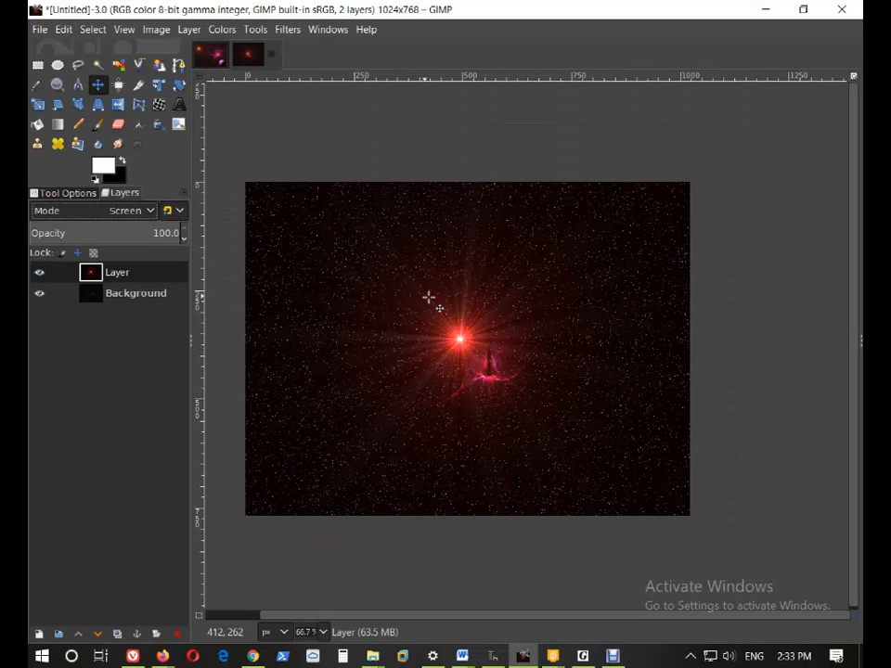
drag(452, 340, 80, 336)
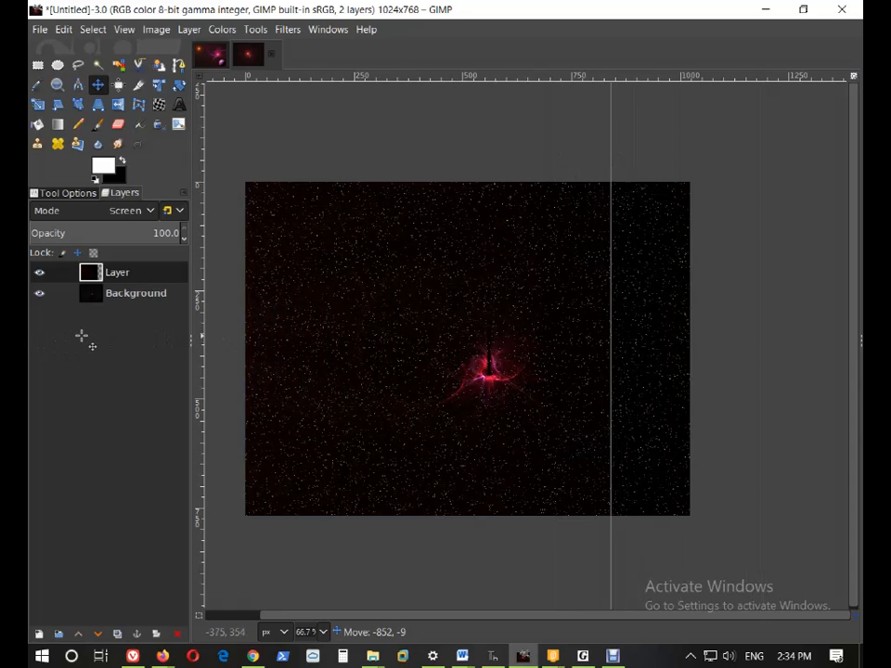
drag(83, 336, 484, 388)
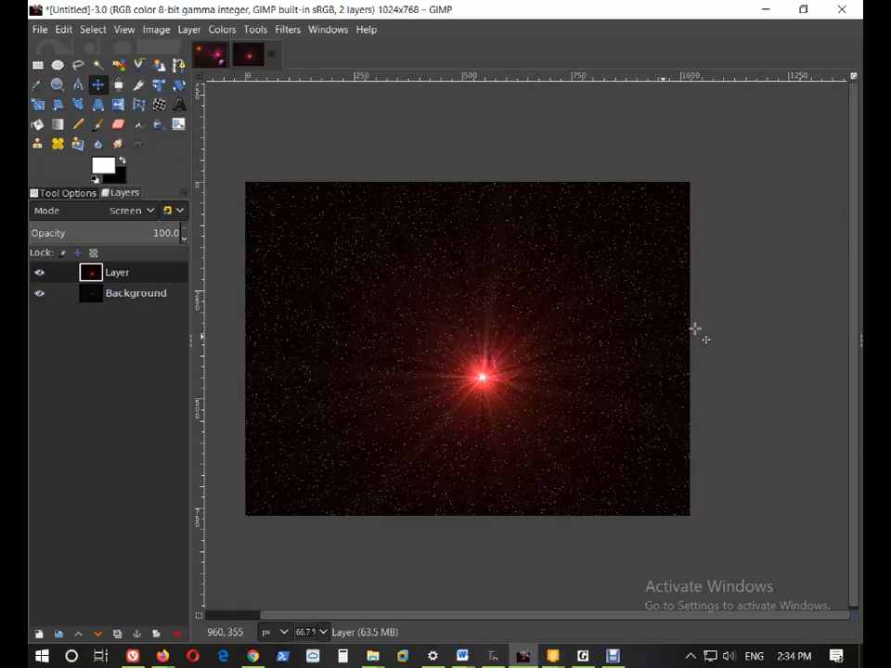
Switch to the Google Docs instructions in Firefox, widen the window and review the movable supernova and sphere steps
key(alt+Tab)
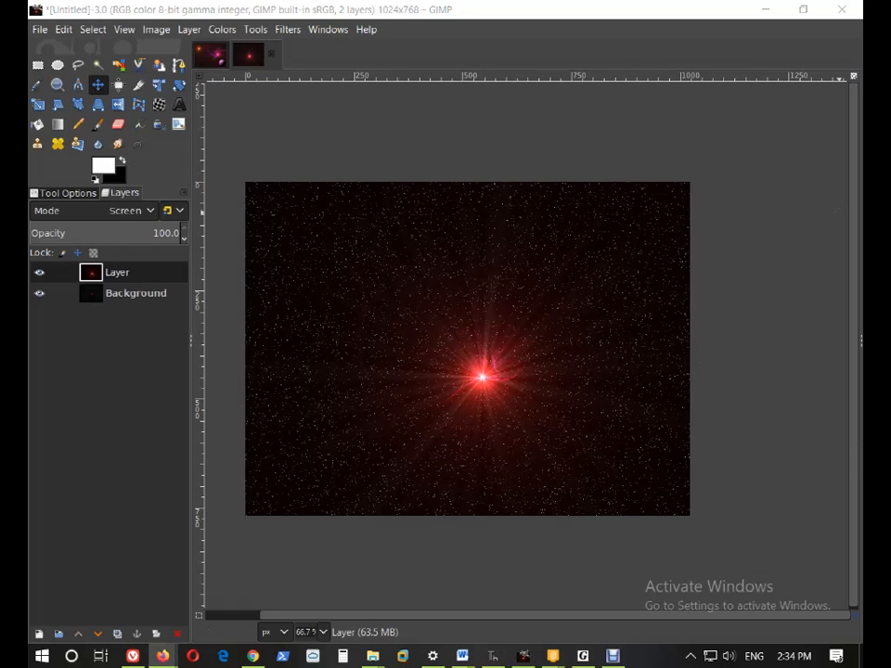
drag(525, 129, 518, 54)
scroll(546, 279, down, 10)
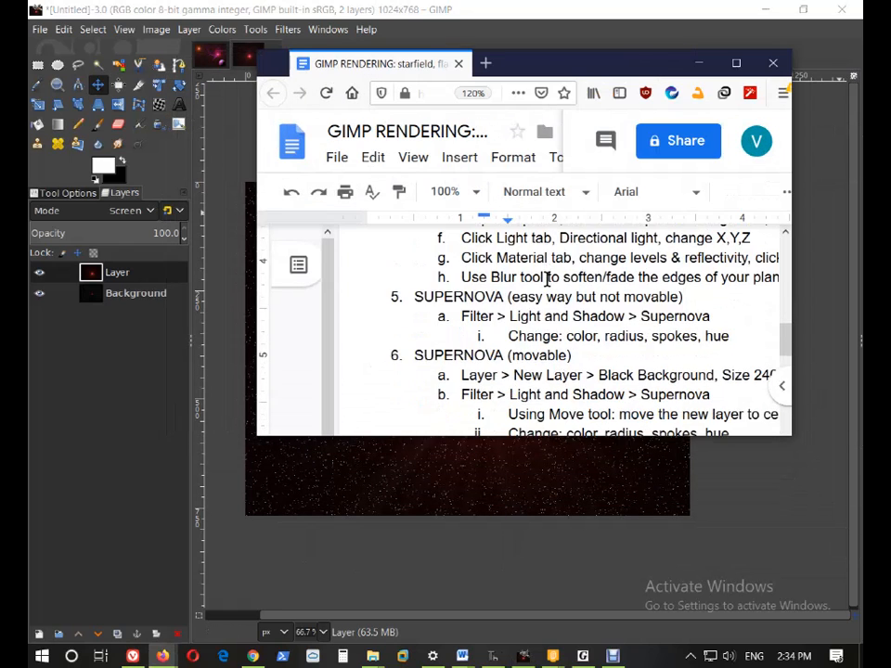
scroll(547, 280, up, 5)
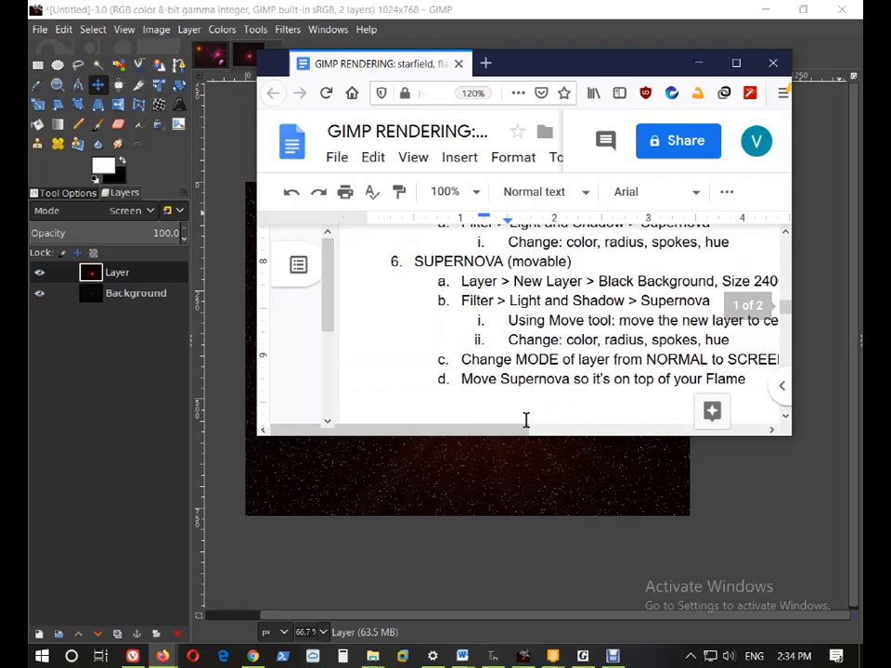
drag(471, 435, 583, 438)
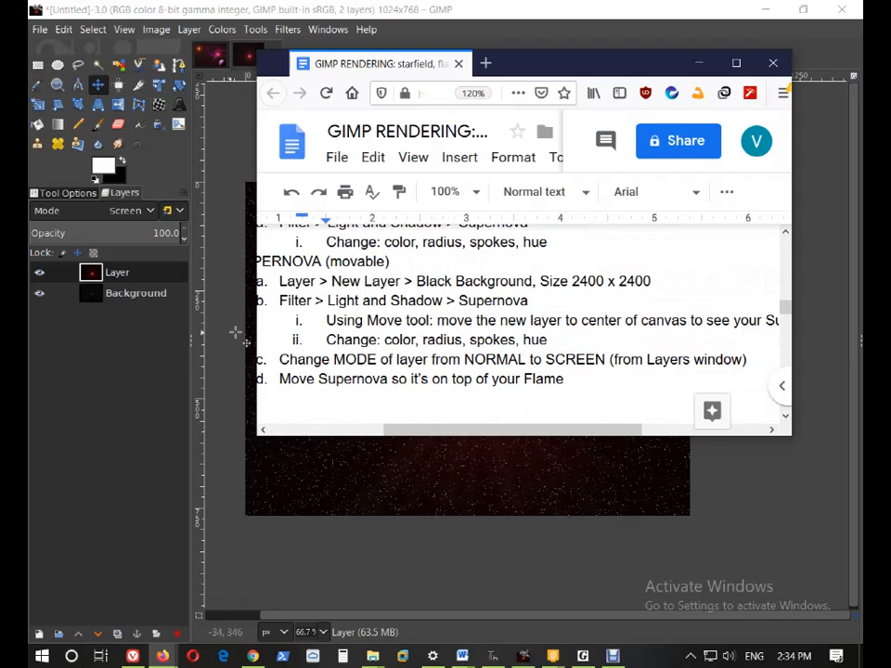
drag(256, 334, 56, 334)
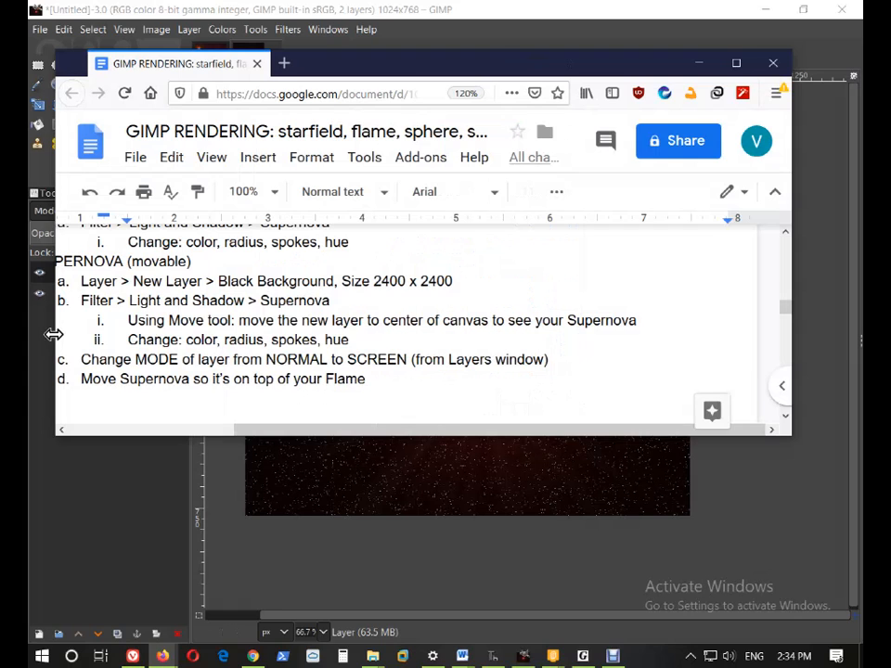
drag(564, 437, 509, 437)
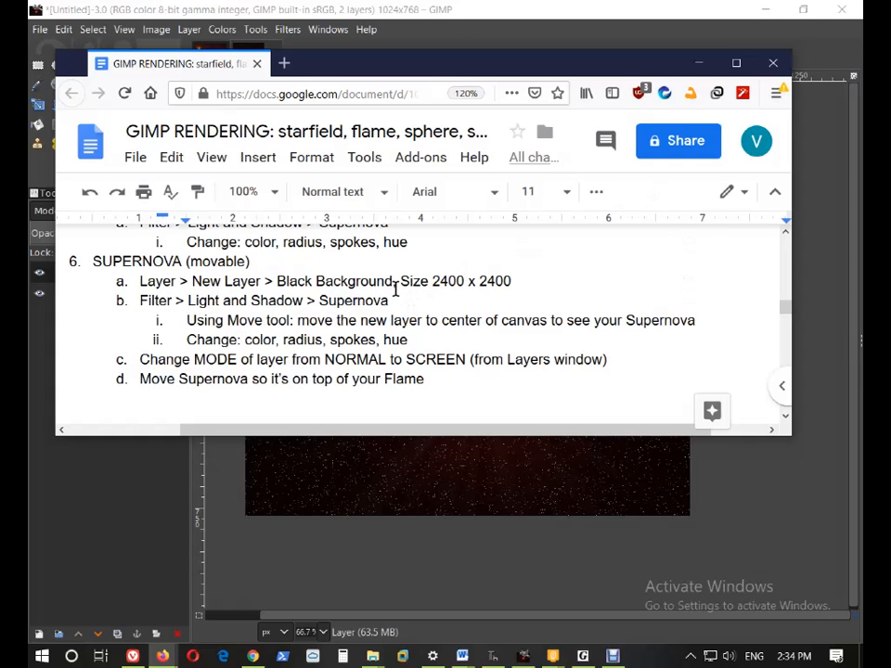
drag(278, 282, 391, 284)
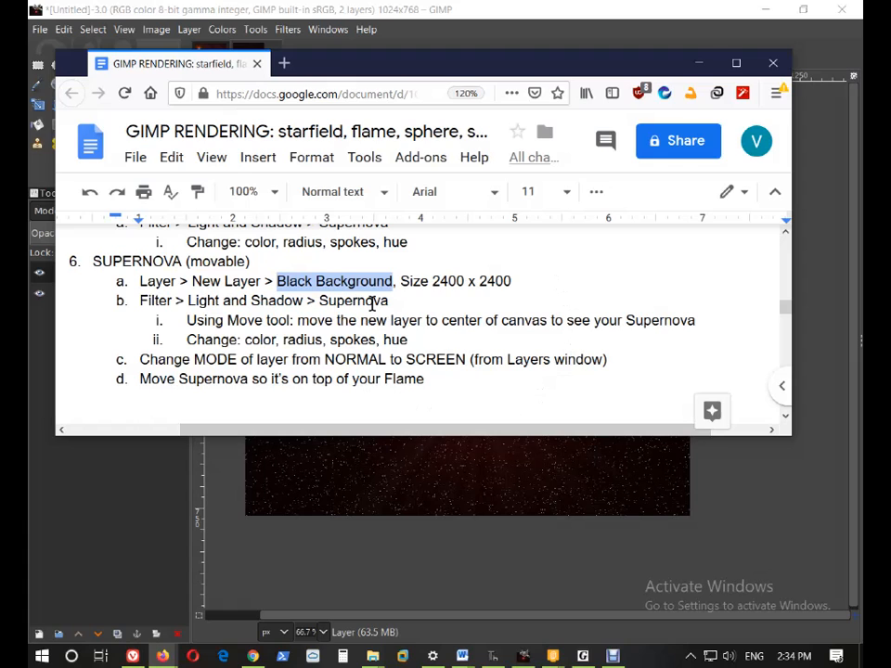
drag(445, 379, 176, 381)
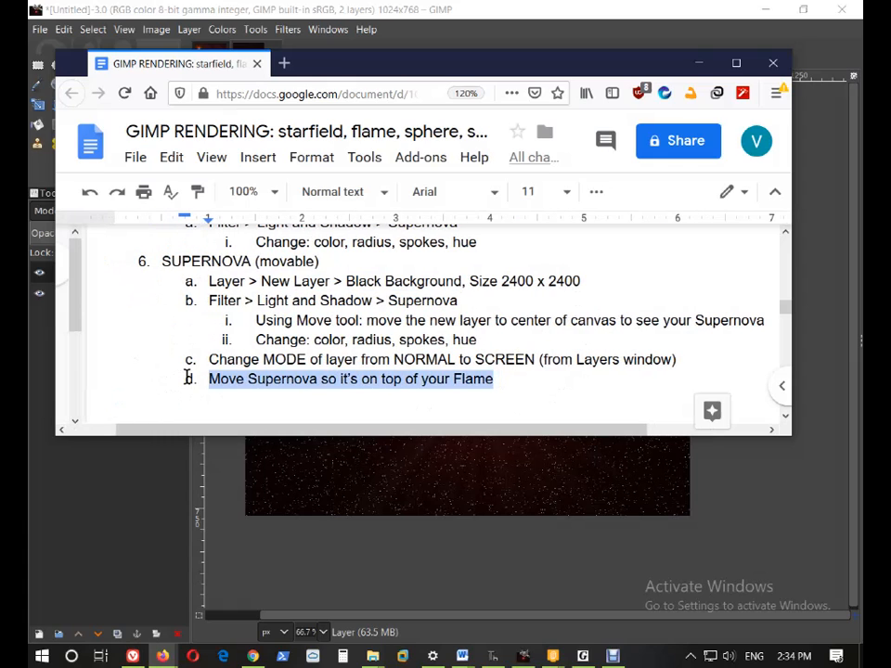
scroll(188, 371, up, 5)
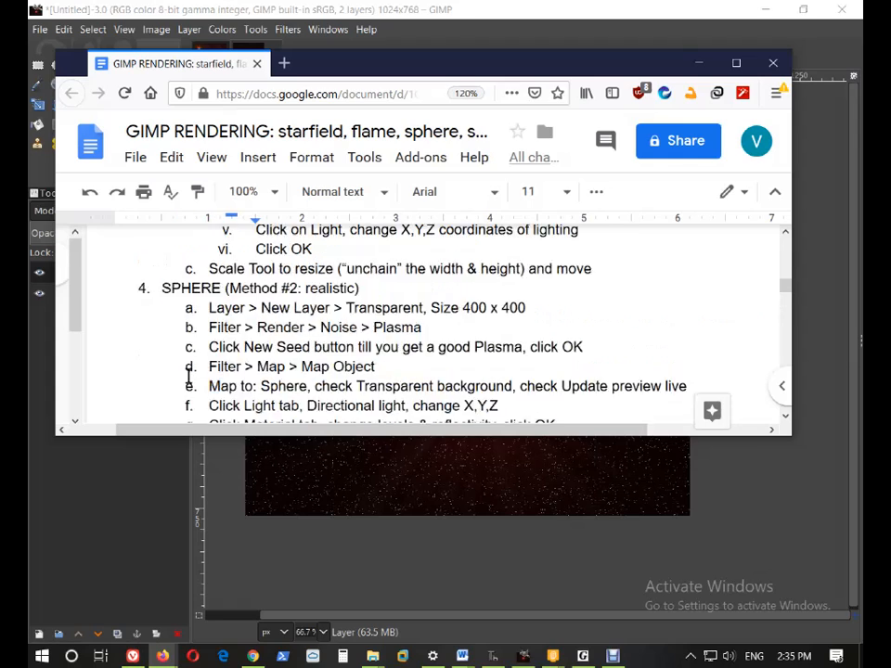
Cut the line "Move Supernova so it's on top of your Flame" and reinsert it directly after the movable supernova's filter instruction
scroll(378, 362, down, 2)
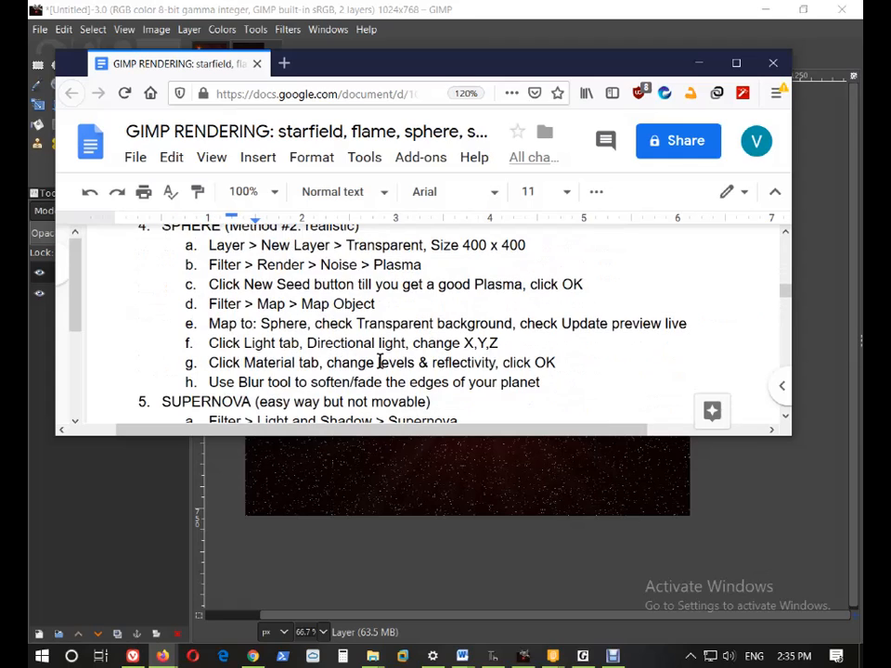
scroll(379, 362, up, 3)
scroll(423, 354, down, 6)
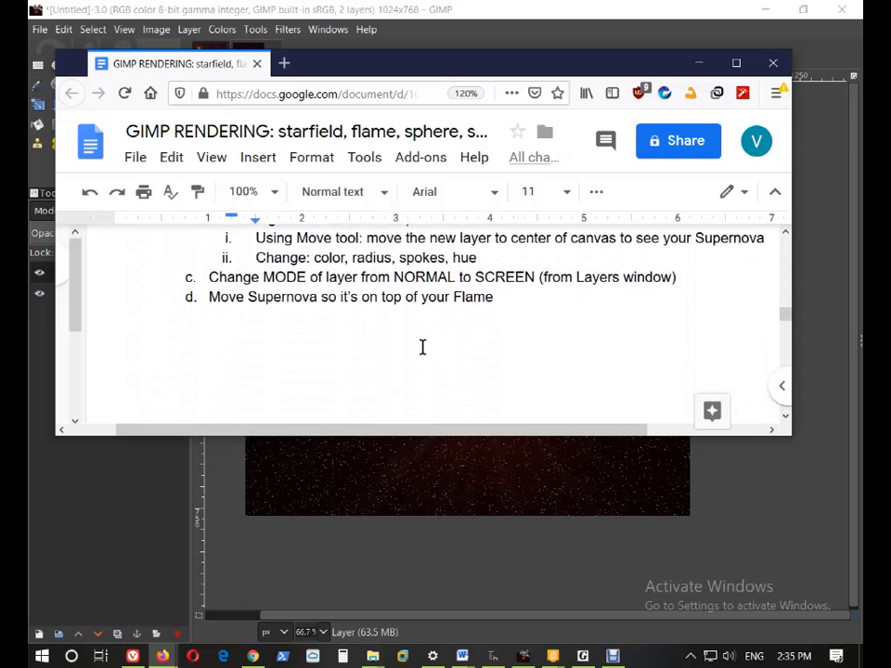
scroll(422, 347, up, 2)
drag(497, 389, 210, 388)
key(ctrl+c)
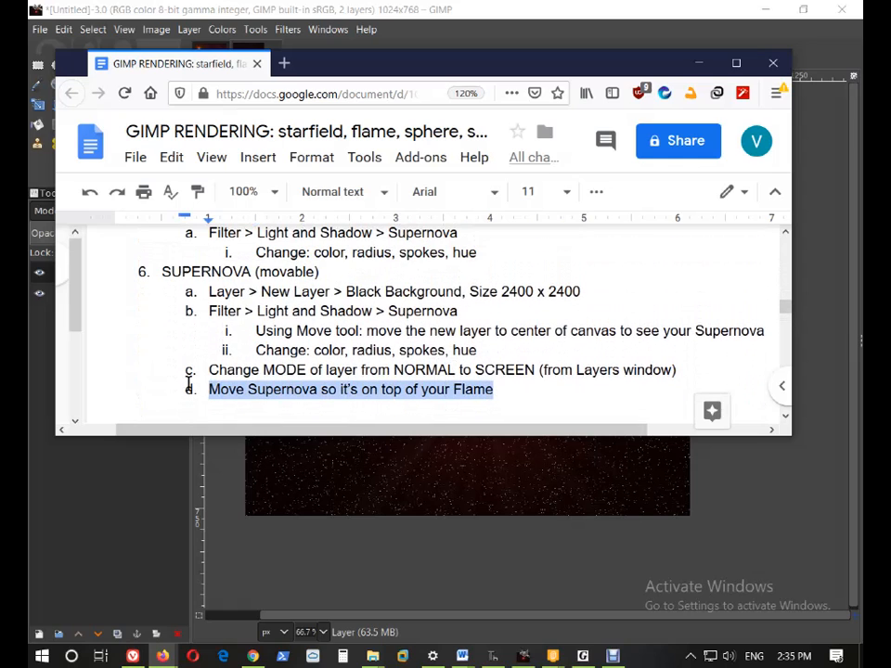
key(BackSpace)
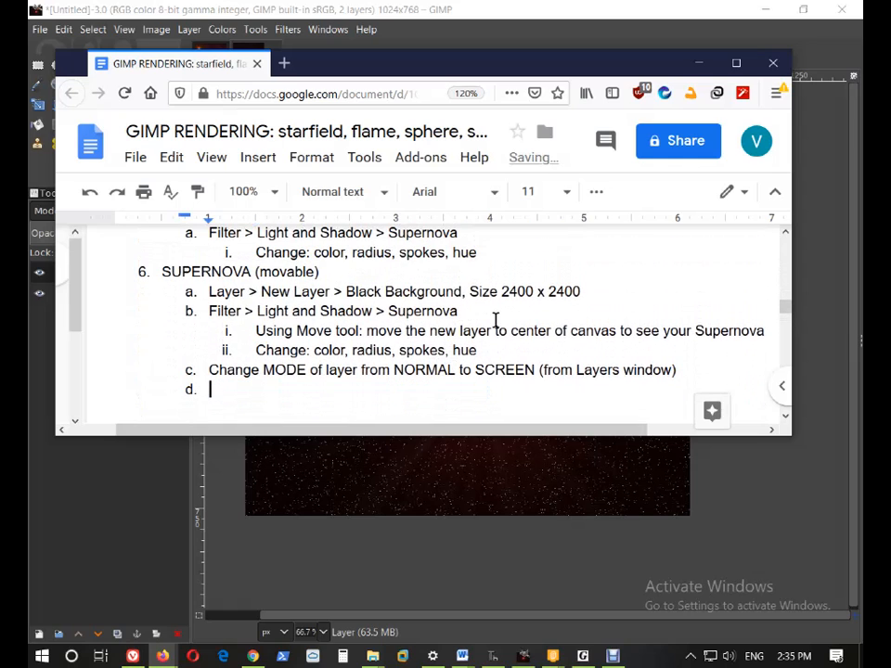
click(528, 312)
key(Return)
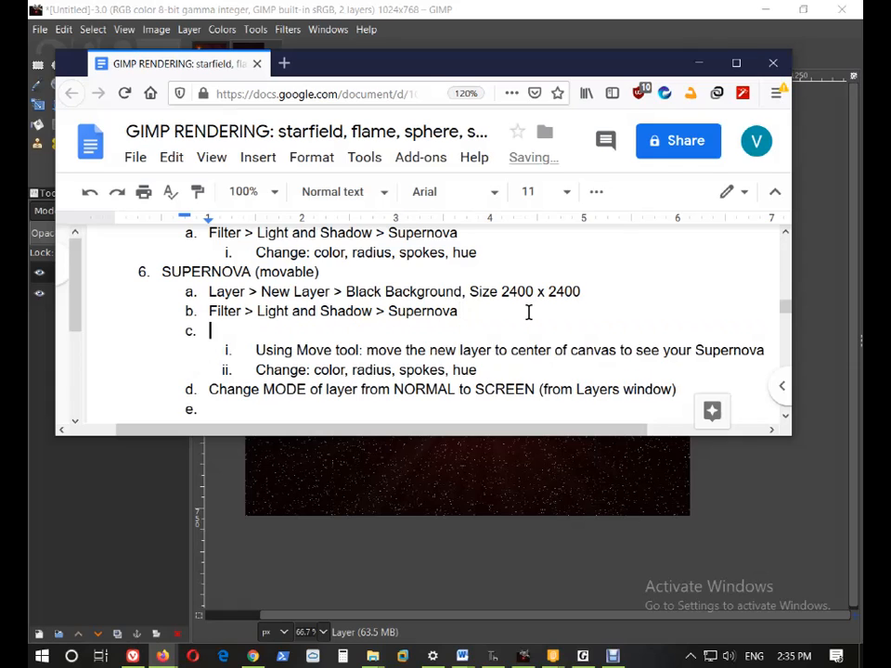
key(ctrl+v)
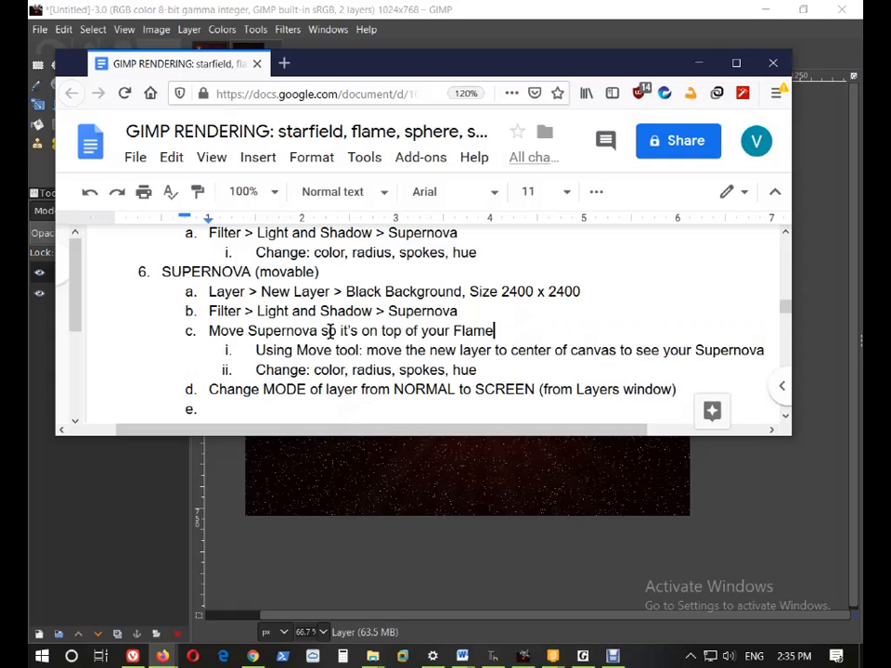
Reword the reinserted line as "Move your New Layer so it is in the center of your canvas" and delete the empty last item
drag(511, 330, 364, 332)
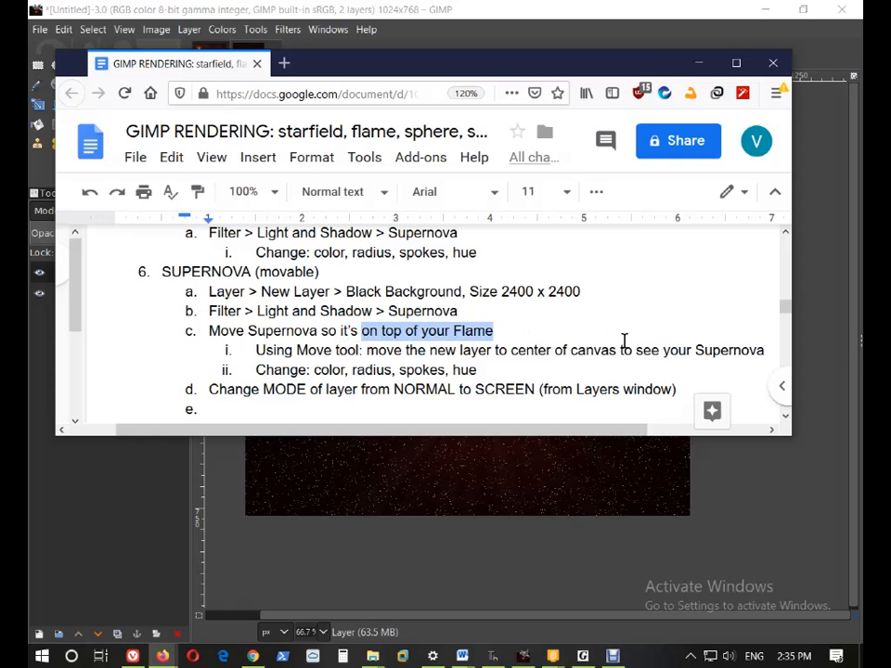
key(BackSpace)
key(BackSpace)
key(BackSpace)
key(BackSpace)
key(BackSpace)
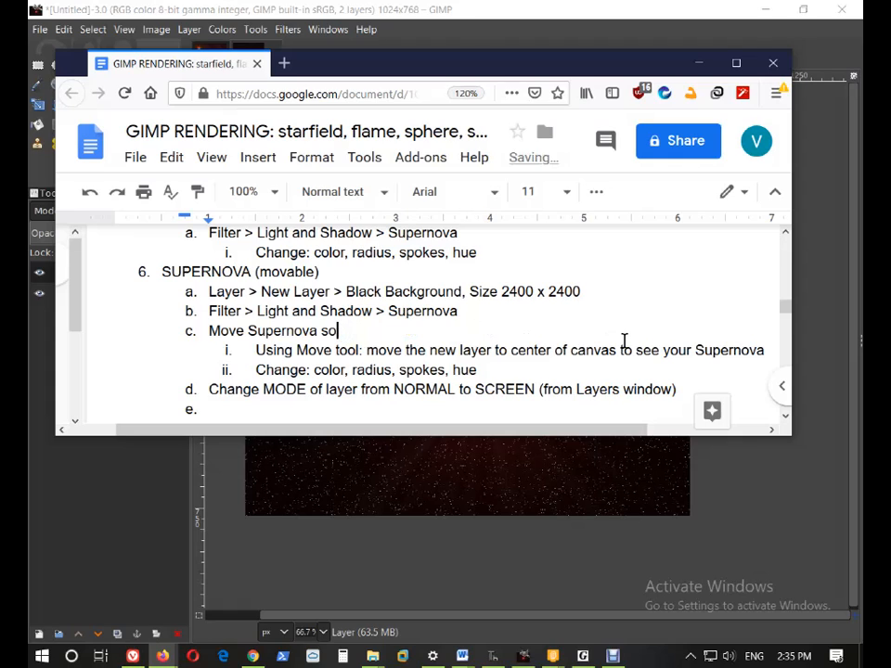
key(BackSpace)
key(BackSpace)
key(BackSpace)
key(BackSpace)
key(BackSpace)
key(BackSpace)
key(BackSpace)
key(BackSpace)
key(BackSpace)
key(BackSpace)
key(BackSpace)
key(BackSpace)
key(BackSpace)
text(your New)
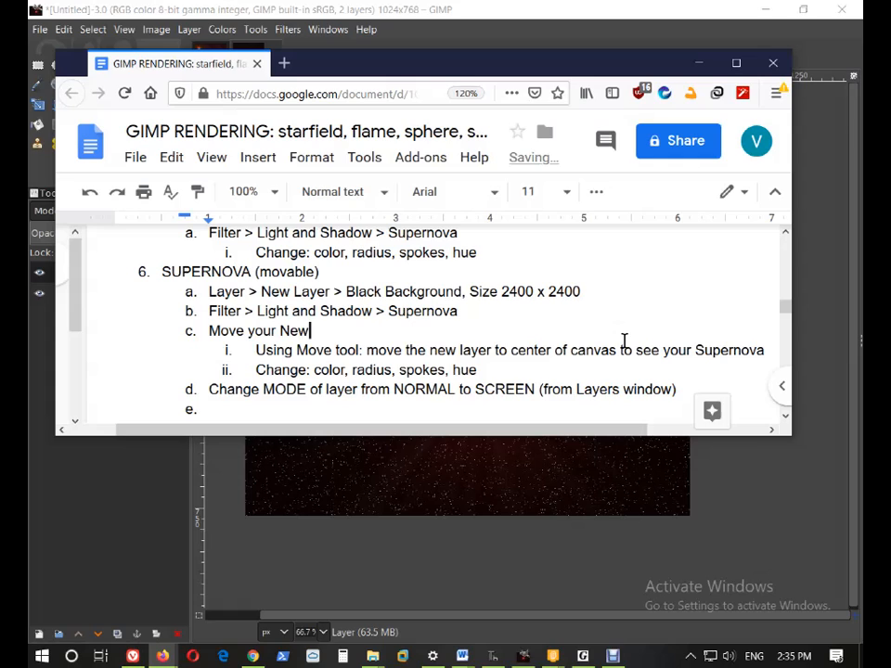
text( Layer so it)
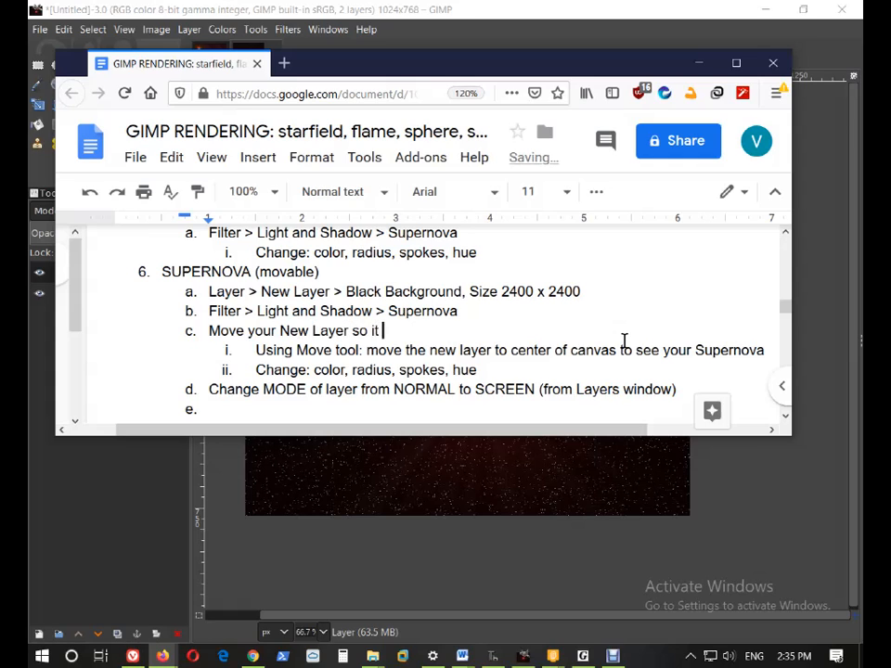
text( is cen)
key(BackSpace)
key(BackSpace)
key(BackSpace)
key(BackSpace)
text(in the center of your canvas)
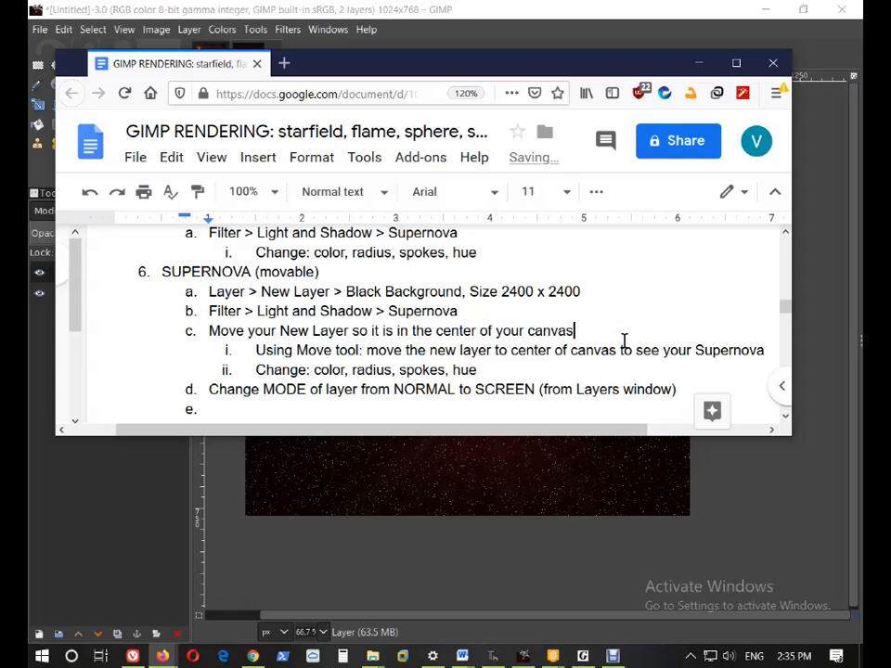
click(326, 408)
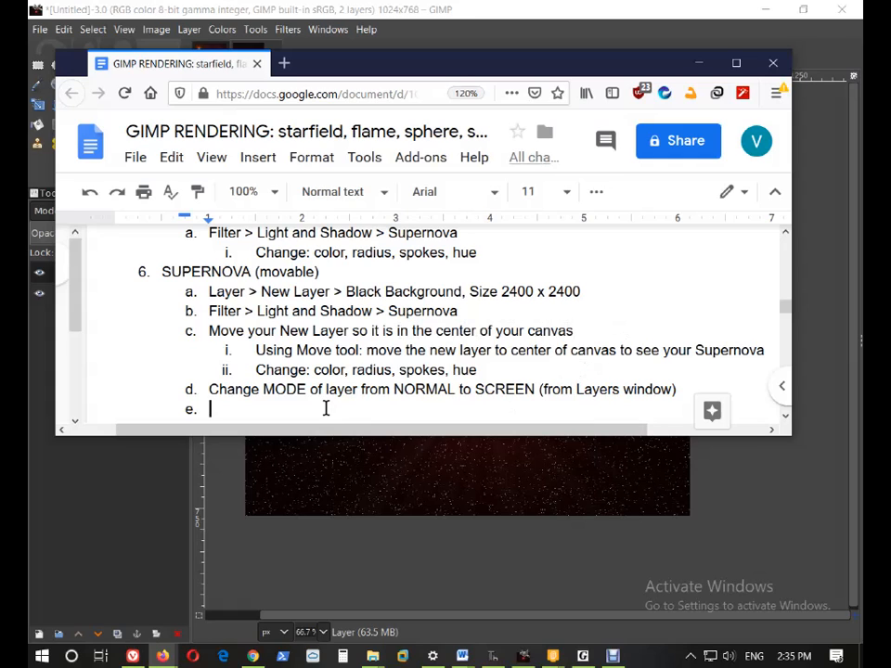
key(BackSpace)
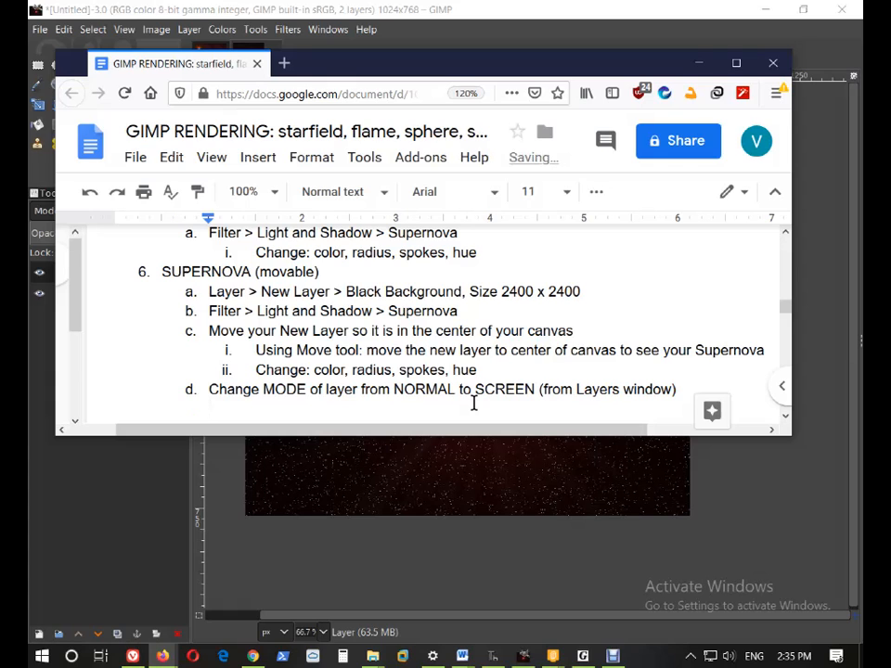
Put the instructions document away and return to the supernova image in GIMP
drag(567, 431, 584, 437)
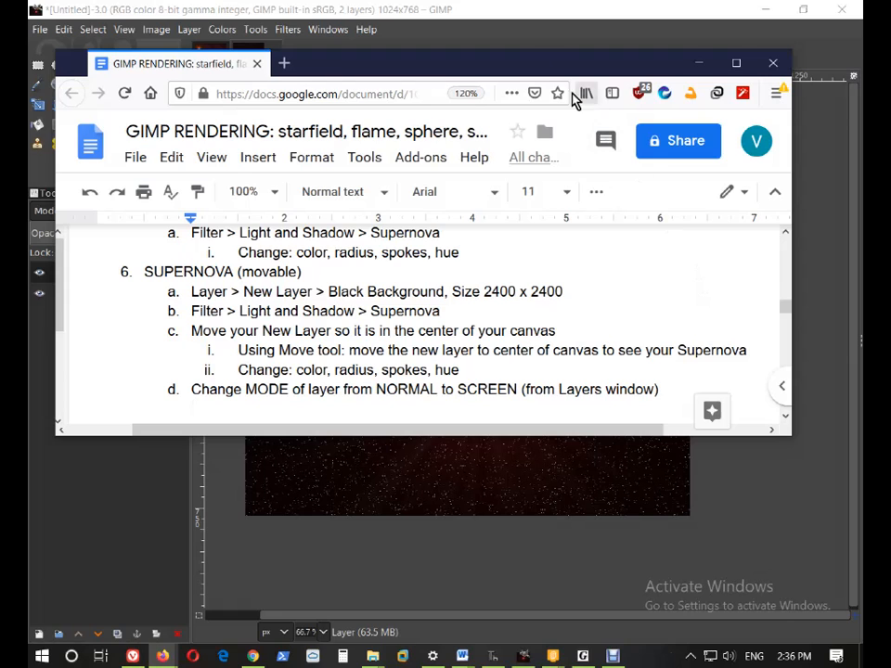
drag(526, 71, 536, 42)
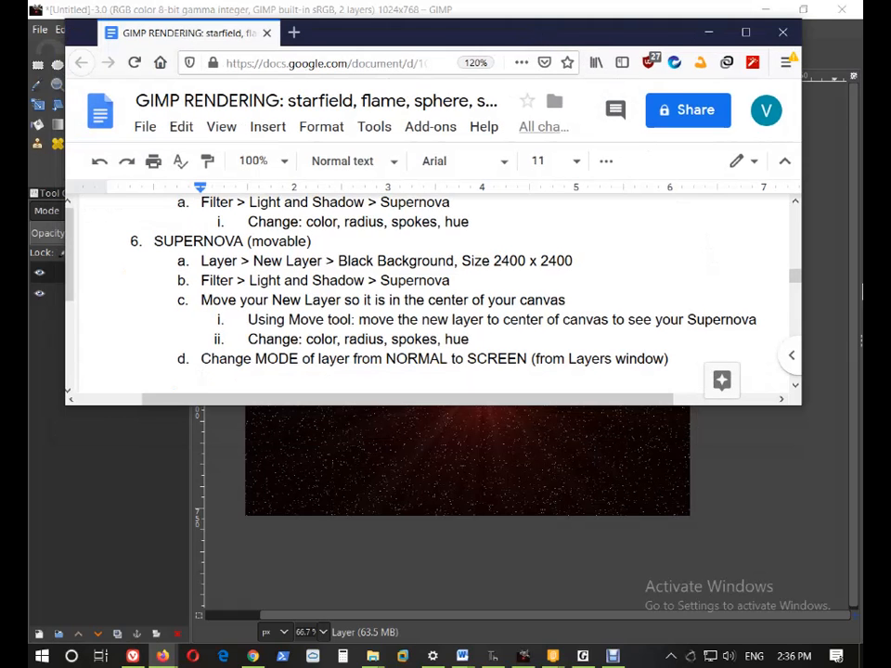
click(613, 656)
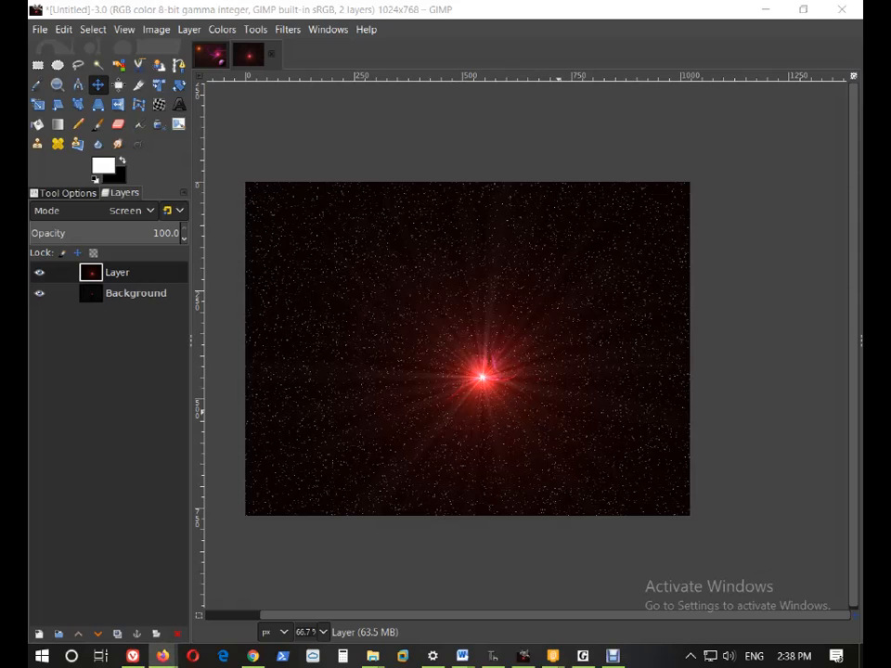
key(super+d)
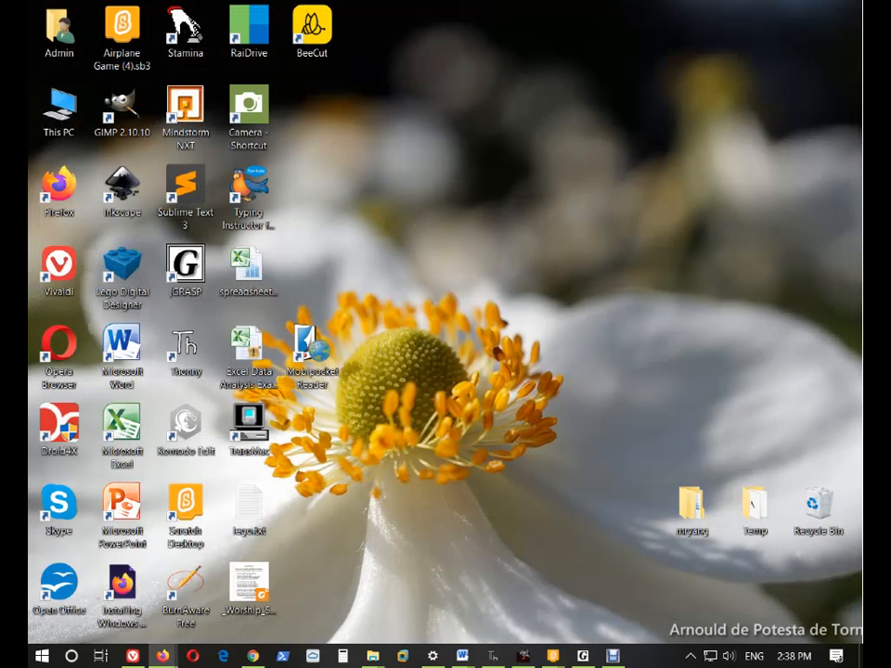
key(super+d)
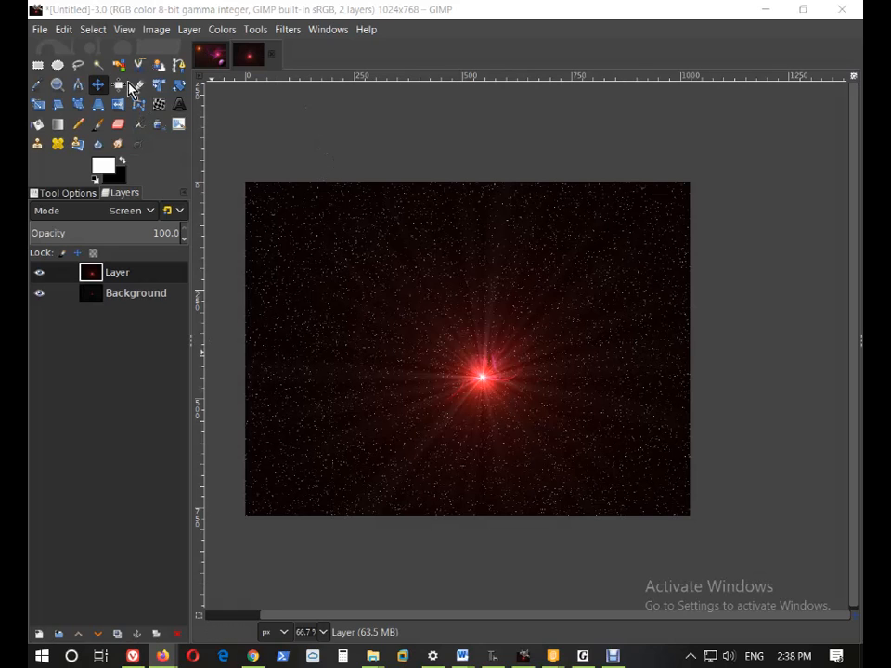
Create a new 400 × 400 px layer filled with transparency above the supernova layer
click(185, 32)
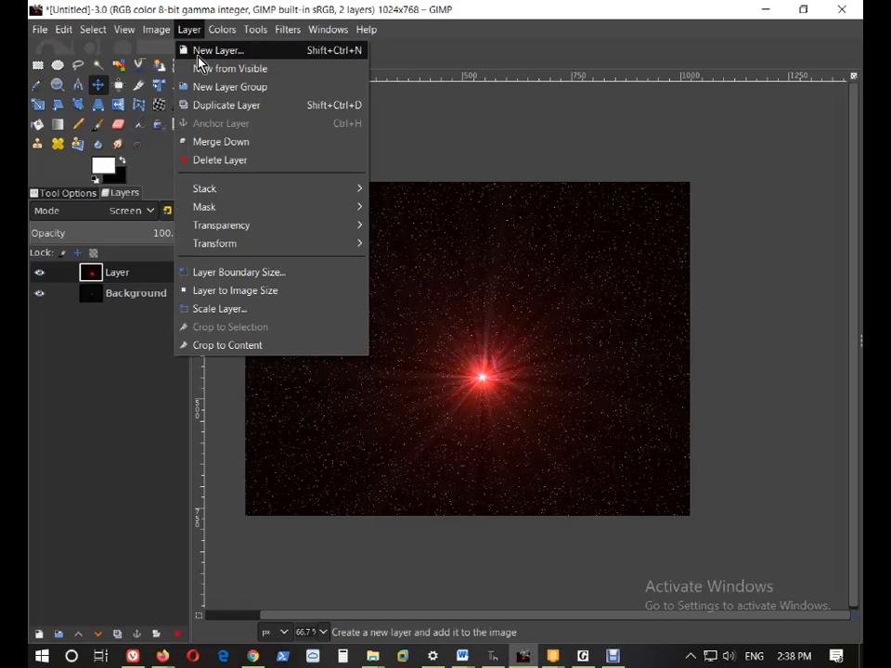
click(202, 57)
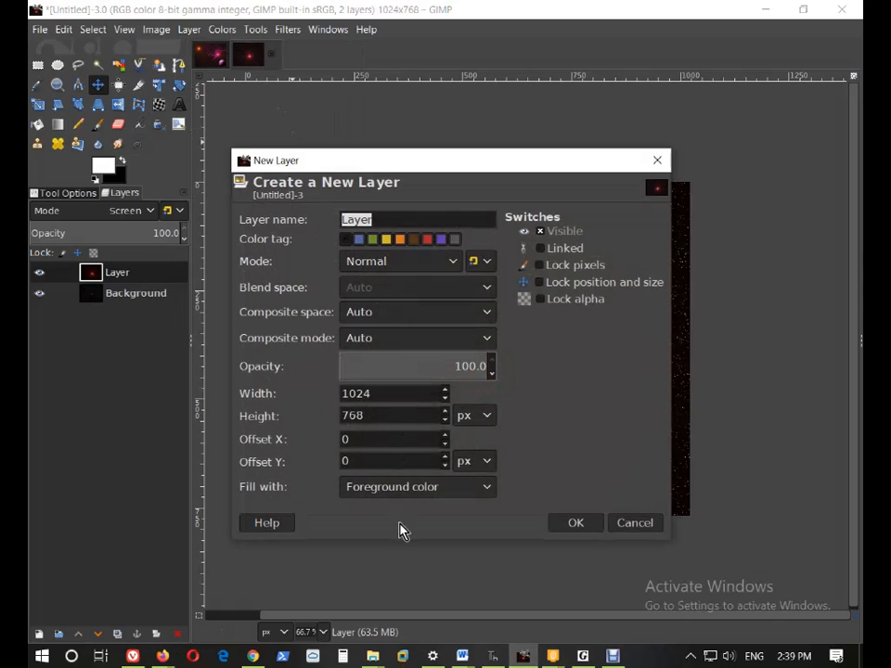
click(426, 490)
click(395, 563)
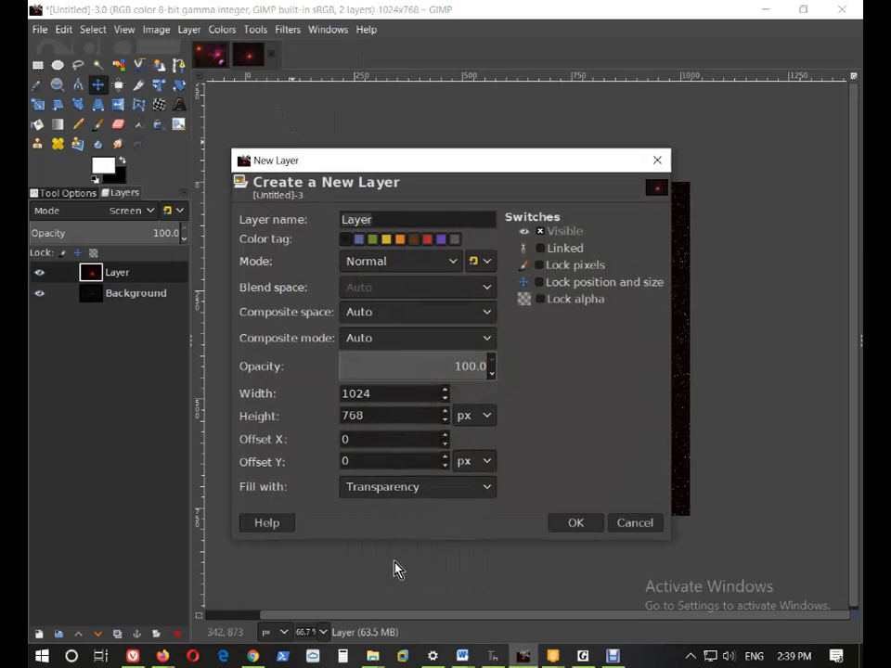
drag(384, 395, 290, 393)
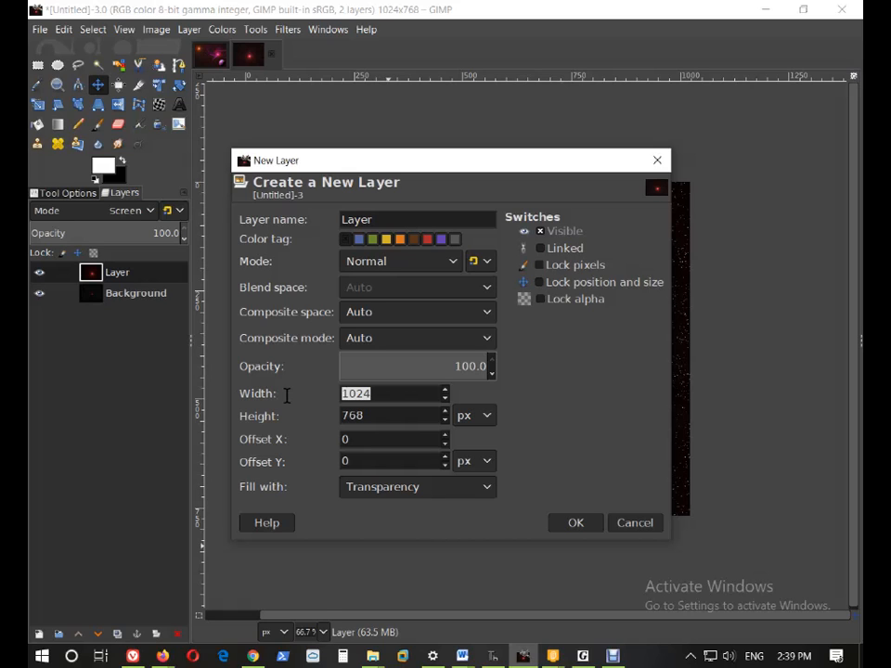
text(400)
key(Tab)
text(400)
click(573, 524)
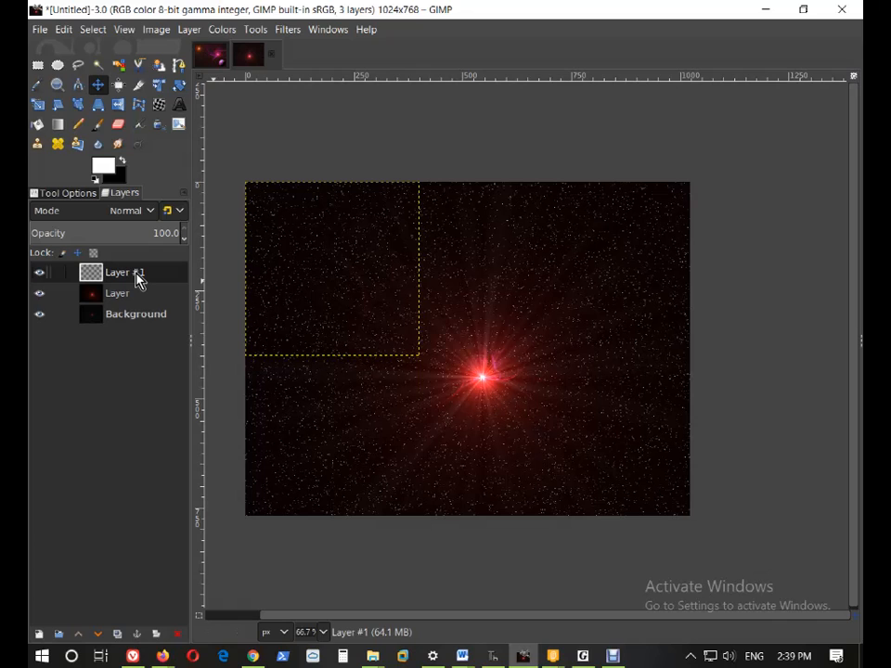
click(288, 30)
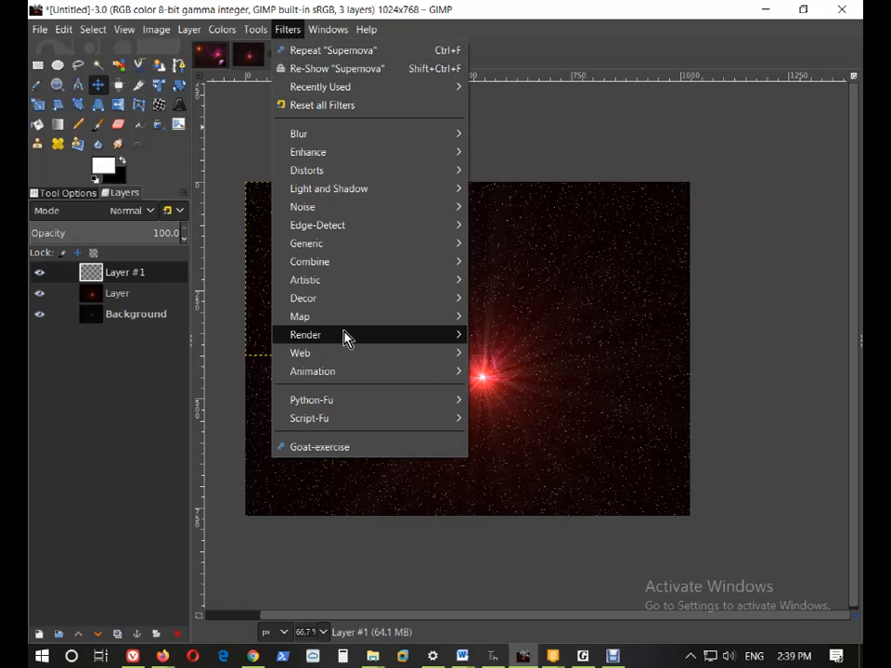
mouse_move(345, 339)
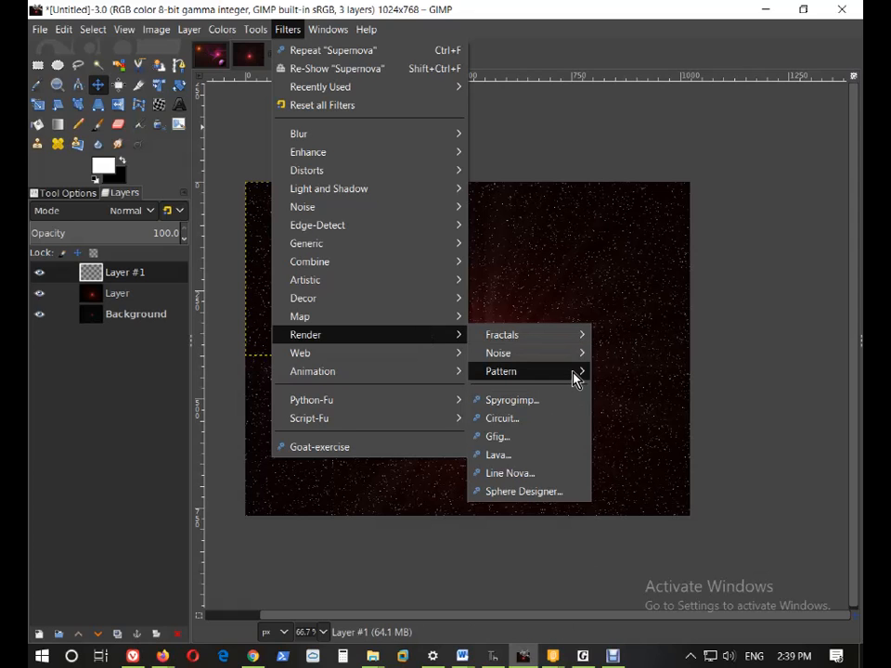
mouse_move(573, 375)
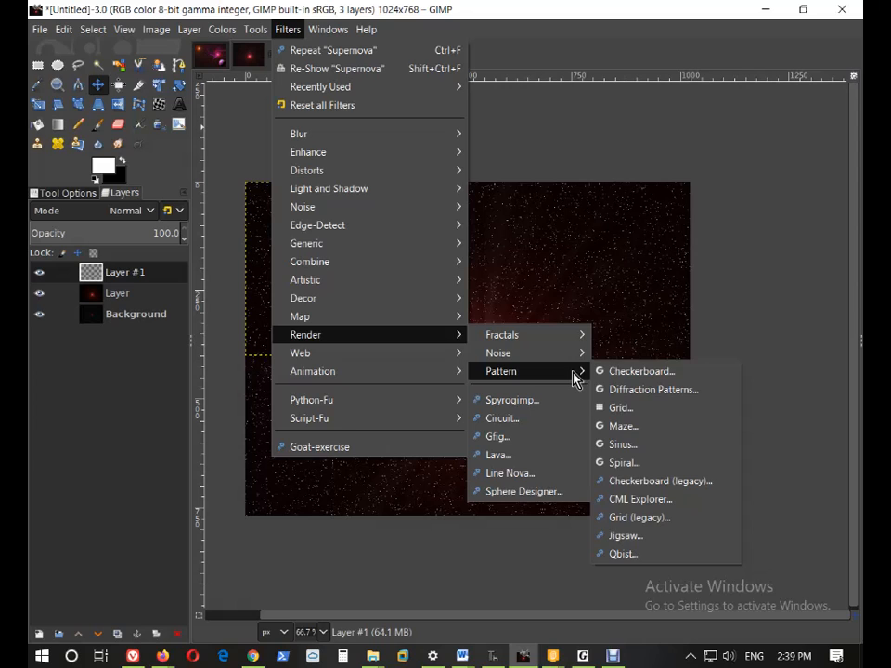
mouse_move(570, 355)
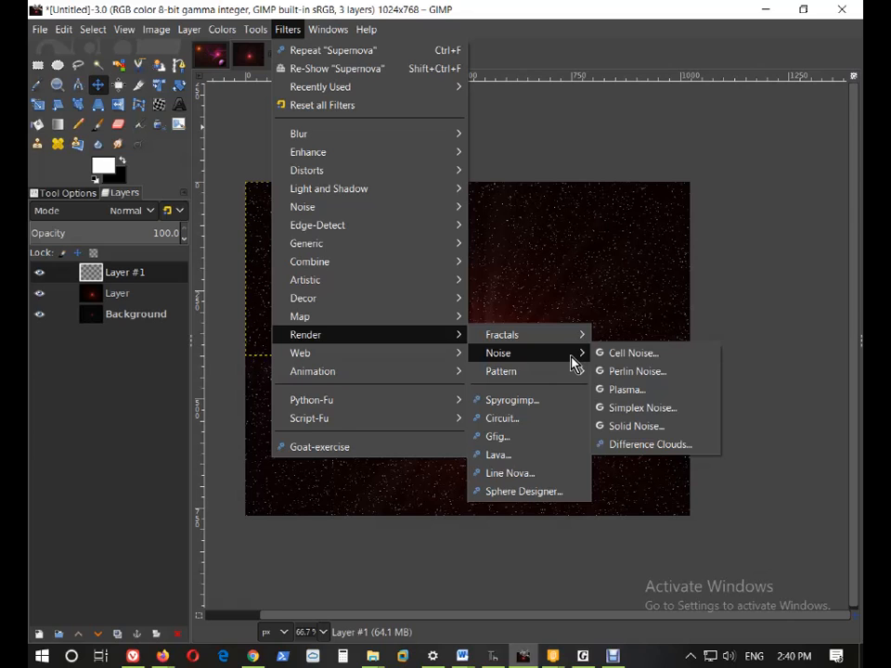
click(620, 7)
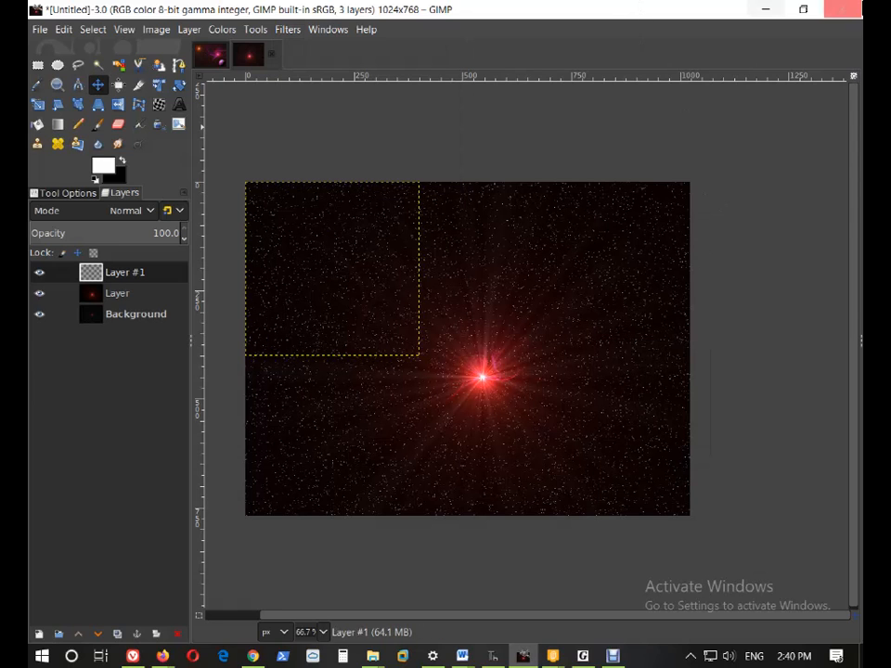
Switch to the Google Docs instructions in Firefox, maximize the window and compare the example images of the two planet styles
click(163, 656)
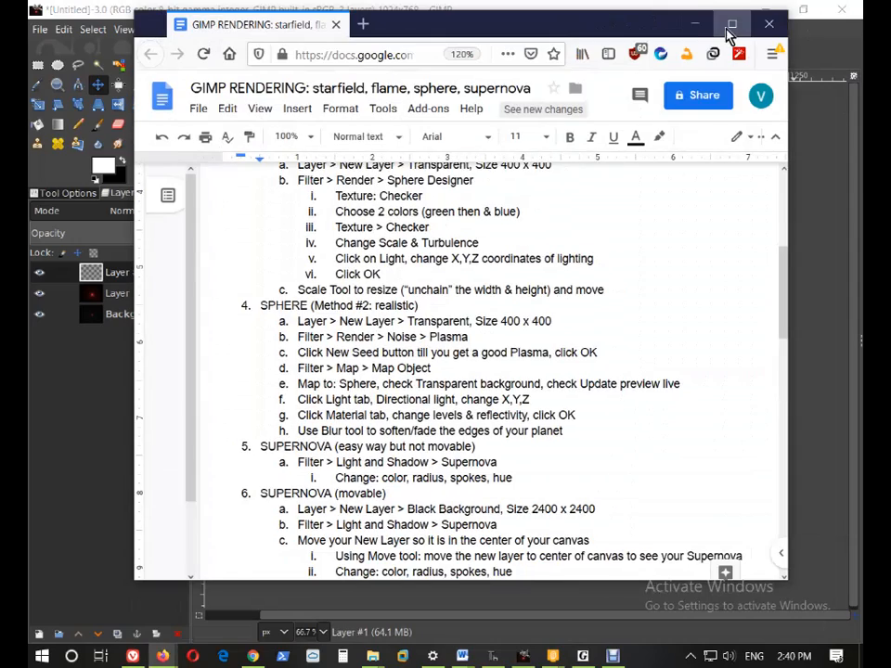
click(729, 25)
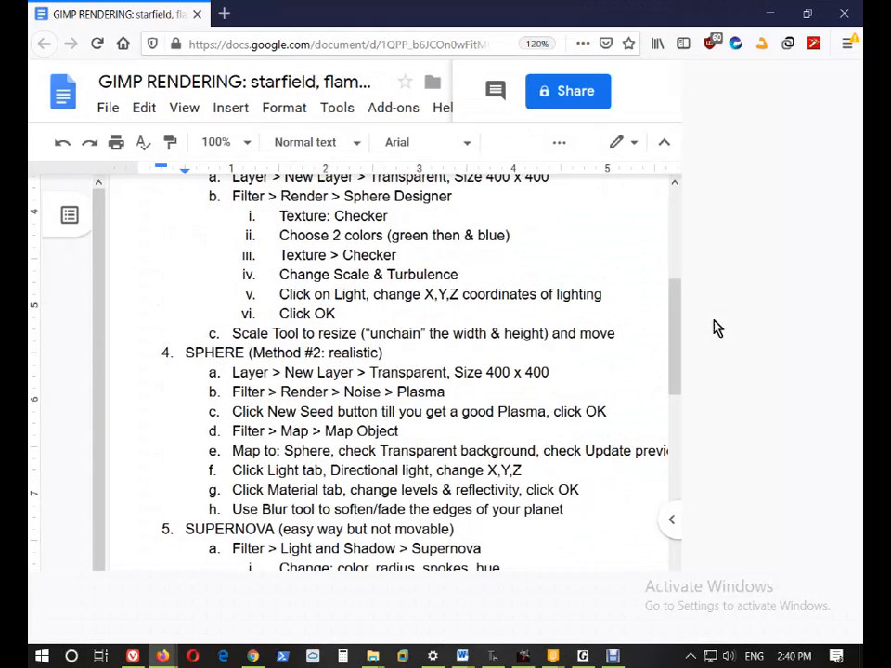
scroll(613, 401, down, 15)
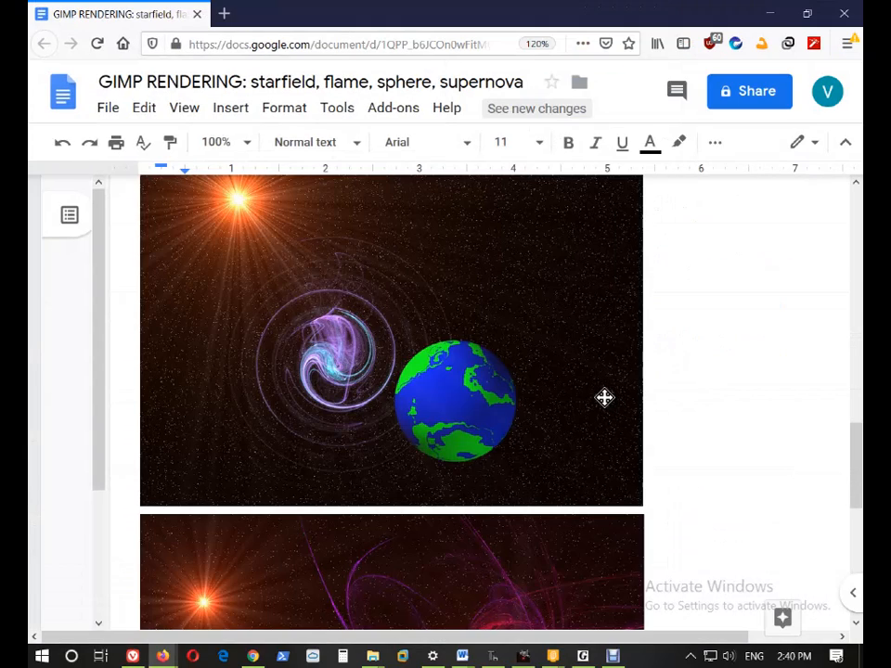
scroll(604, 396, down, 5)
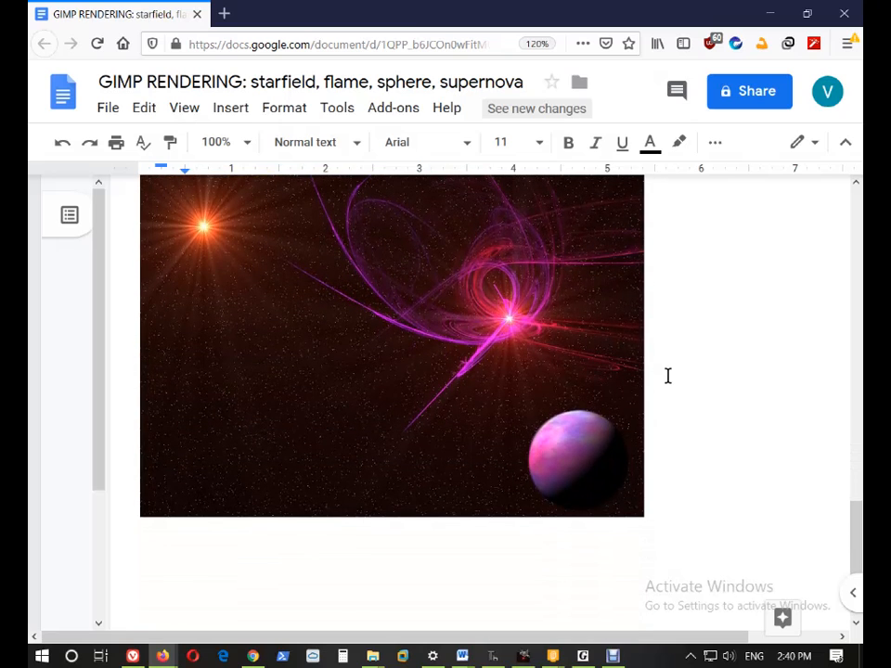
scroll(671, 374, up, 3)
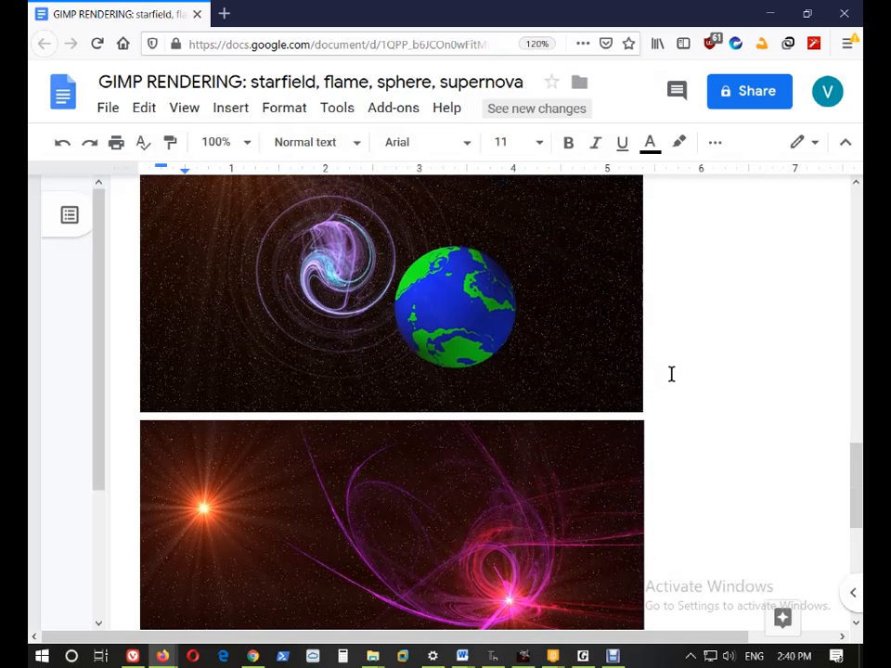
scroll(672, 374, down, 3)
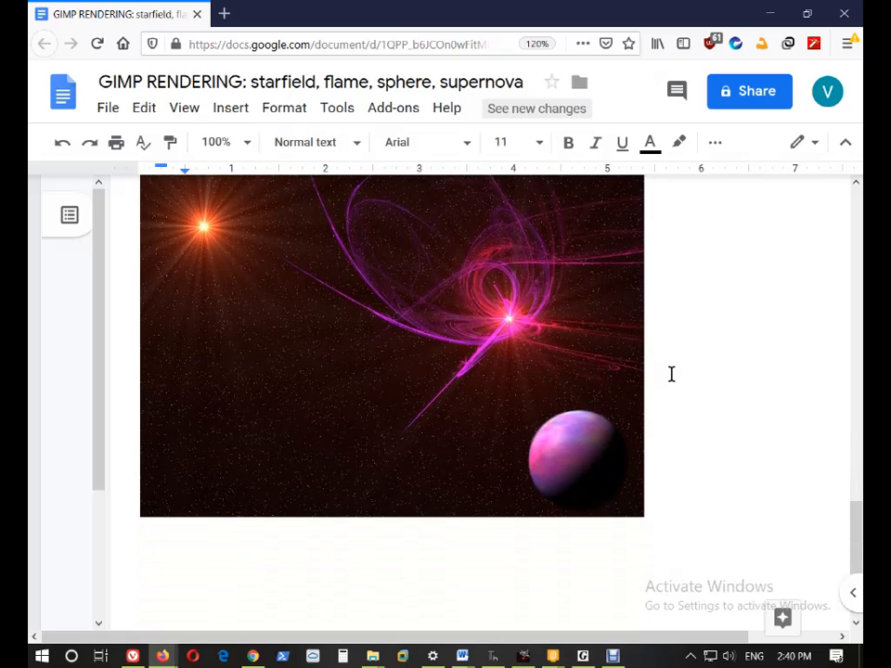
scroll(670, 374, up, 3)
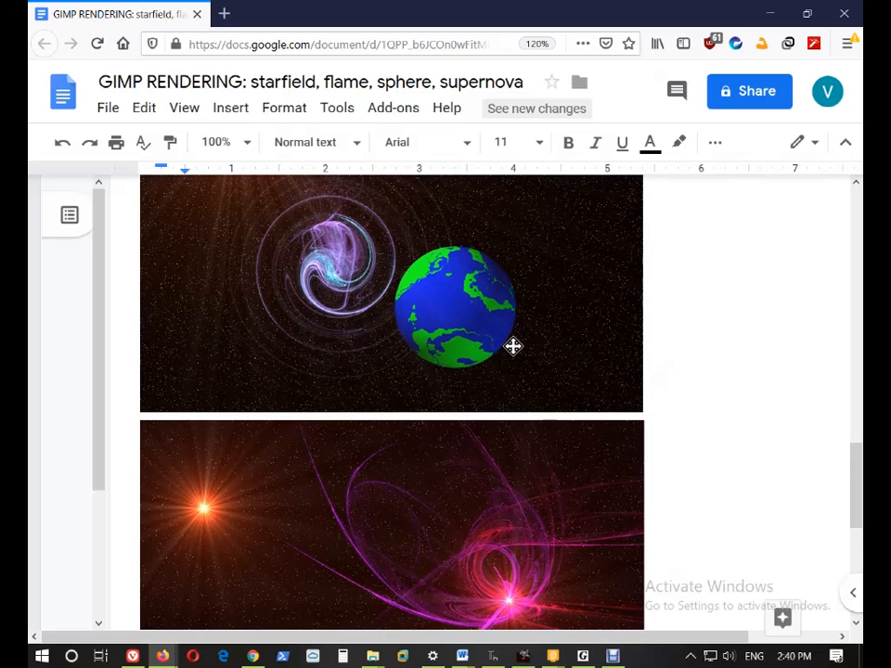
Review the finished example scenes in the instructions, comparing the blue-green Earth-like planet with the purple plasma planet
scroll(553, 319, up, 1)
scroll(519, 357, up, 1)
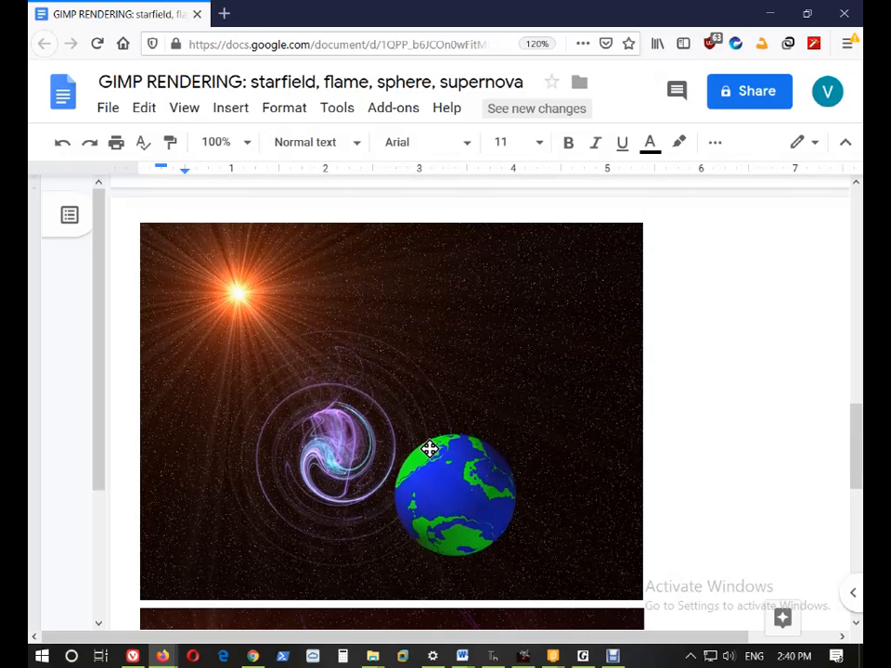
scroll(536, 412, down, 3)
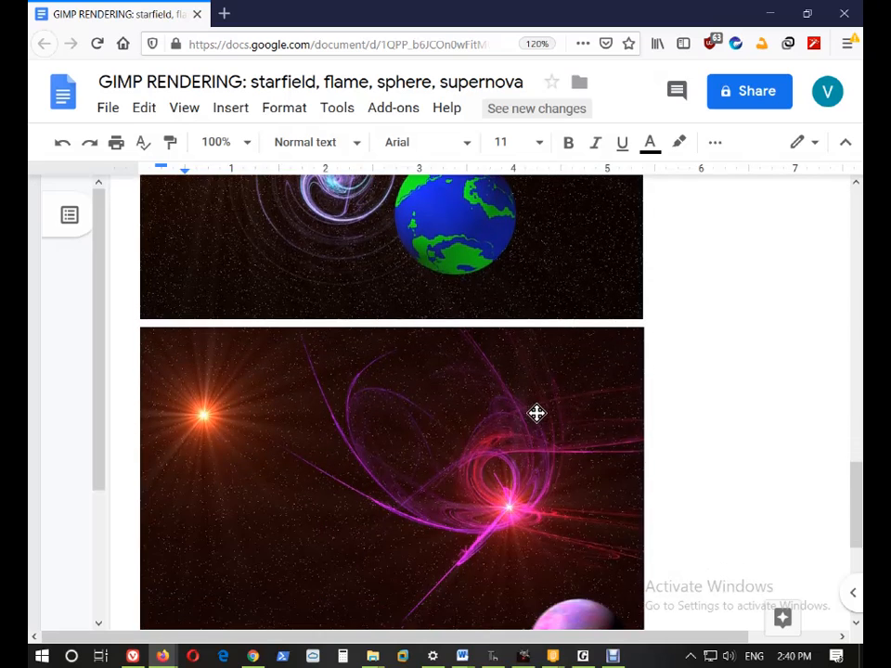
scroll(575, 376, down, 2)
scroll(583, 371, up, 3)
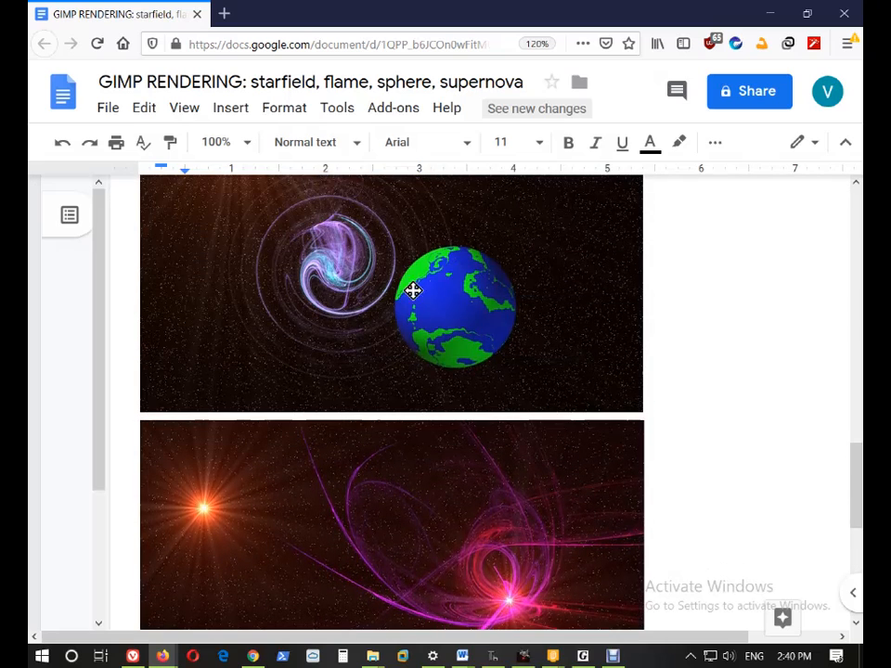
scroll(596, 376, down, 2)
scroll(626, 419, down, 1)
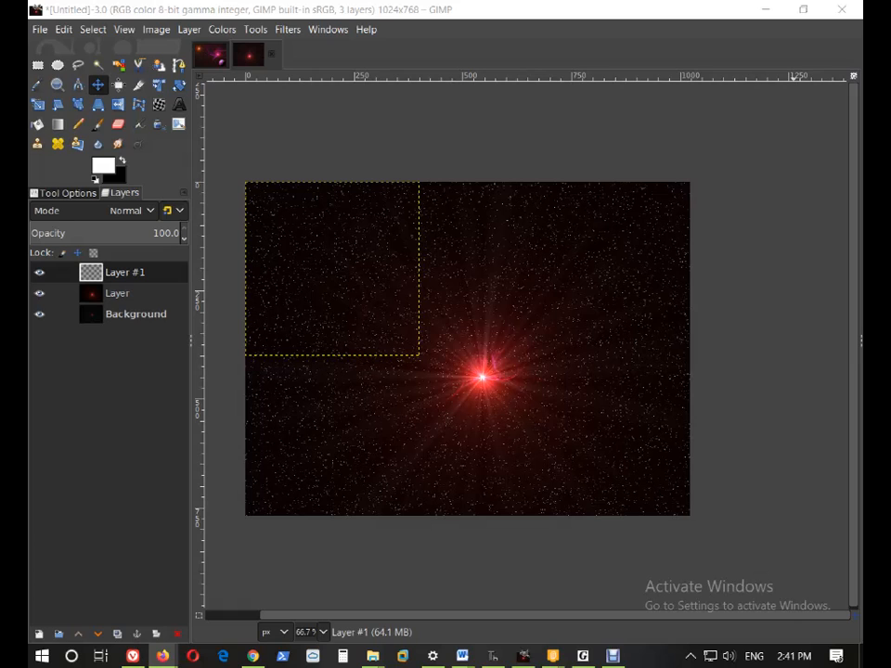
Start a Plasma noise render on the transparent 400 × 400 layer and move its dialog closer to the layer
click(284, 31)
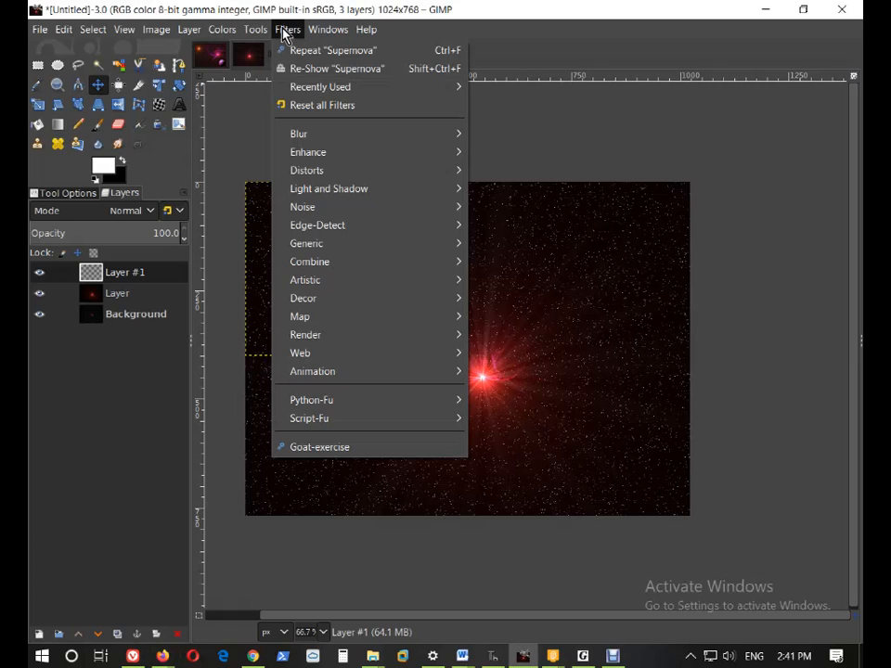
mouse_move(391, 343)
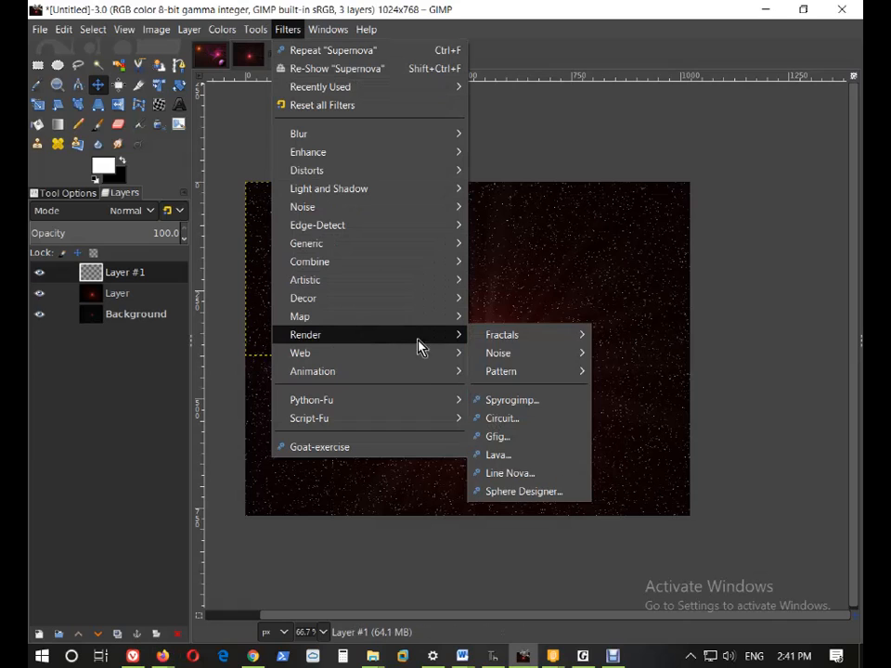
mouse_move(551, 358)
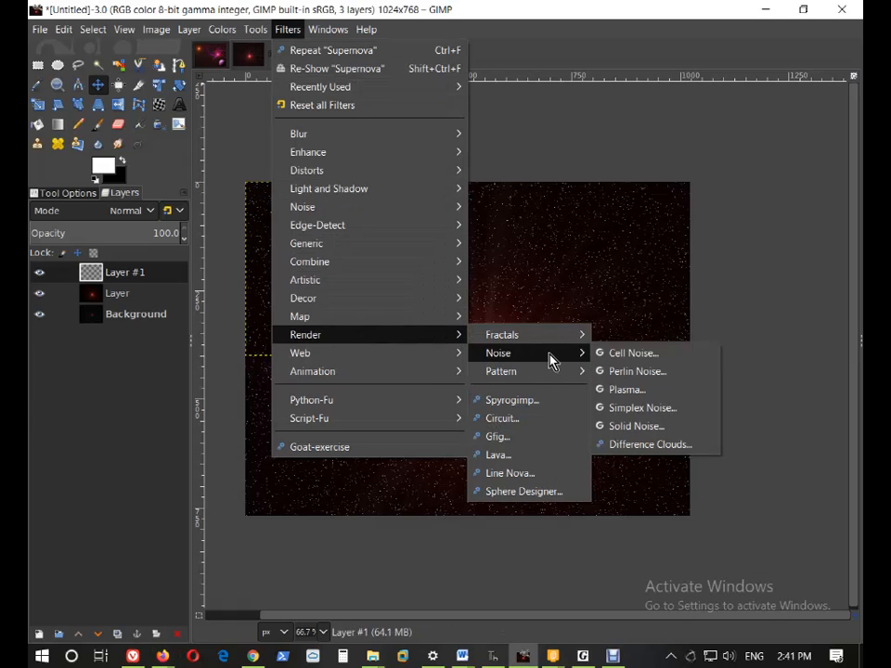
click(664, 390)
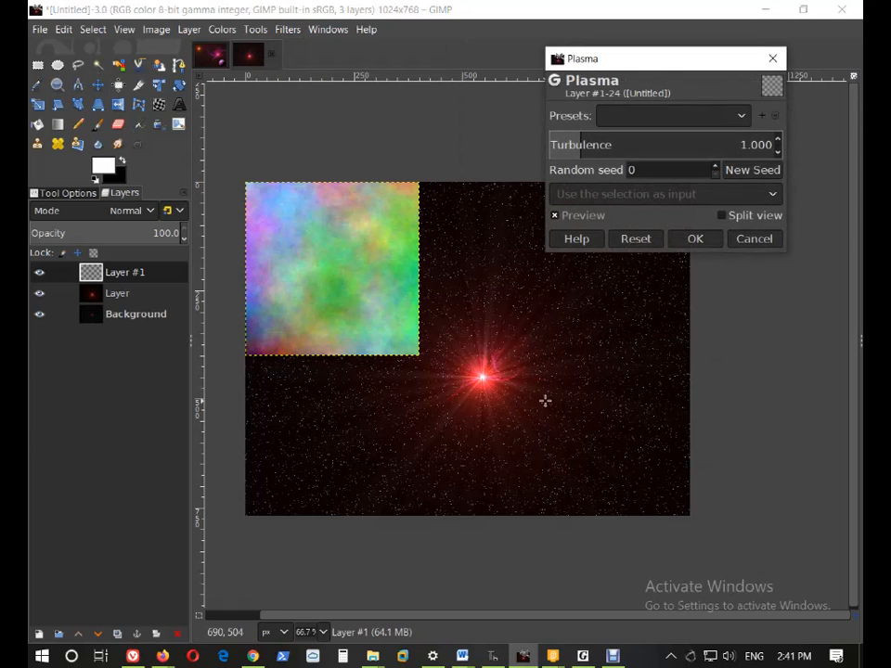
drag(638, 59, 560, 159)
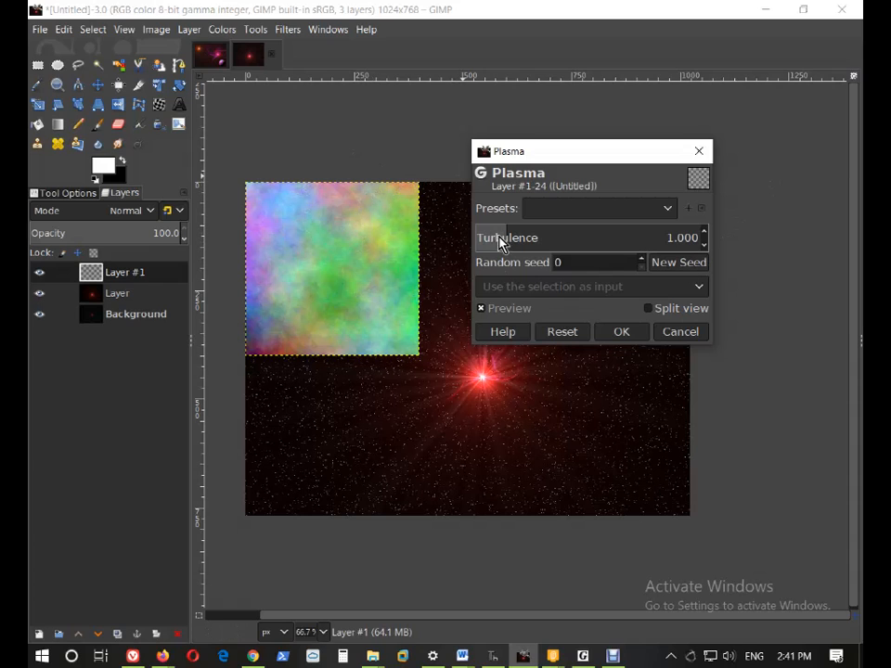
Generate a series of new random seeds for the plasma to try out different color patterns
click(671, 267)
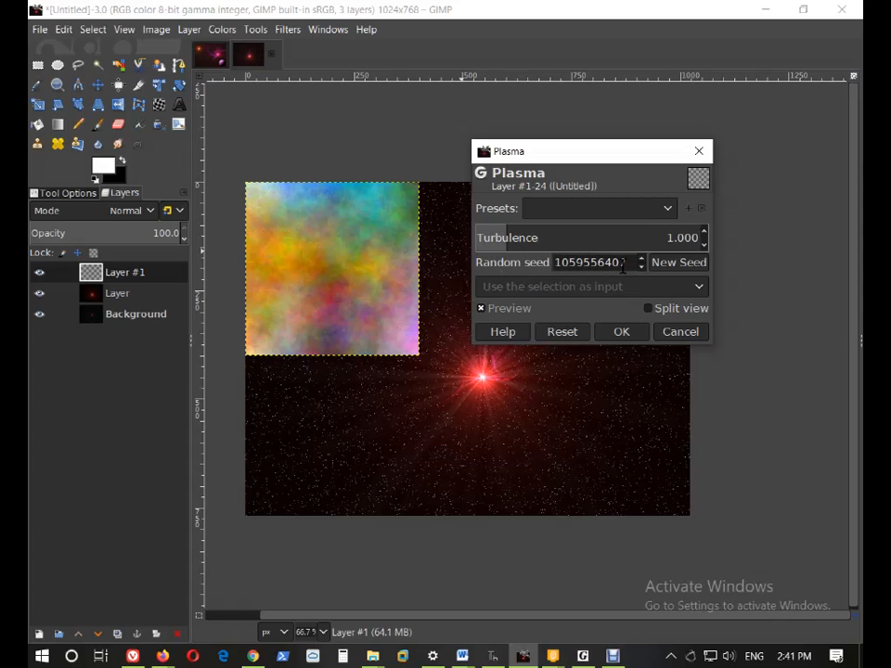
click(671, 263)
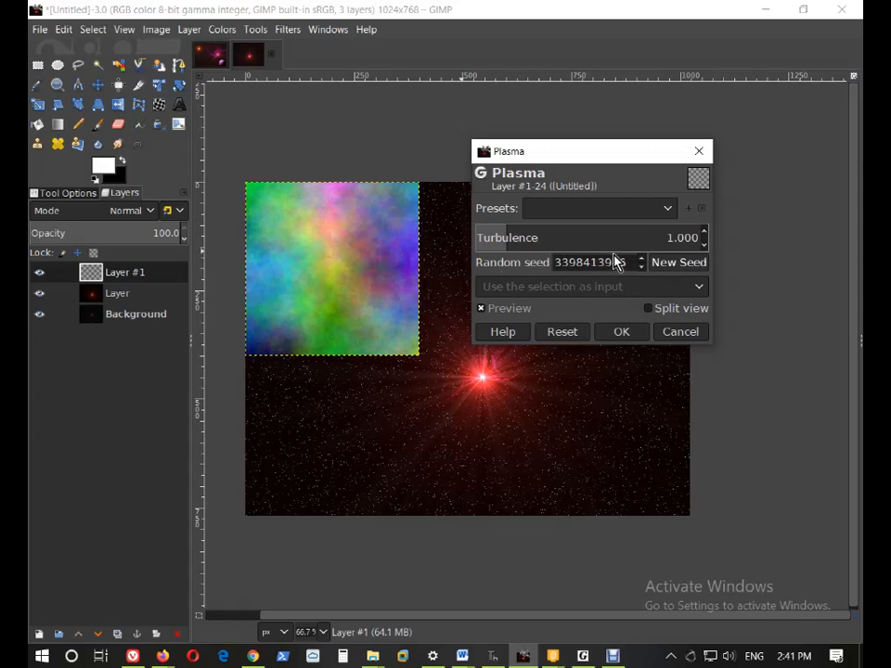
click(694, 262)
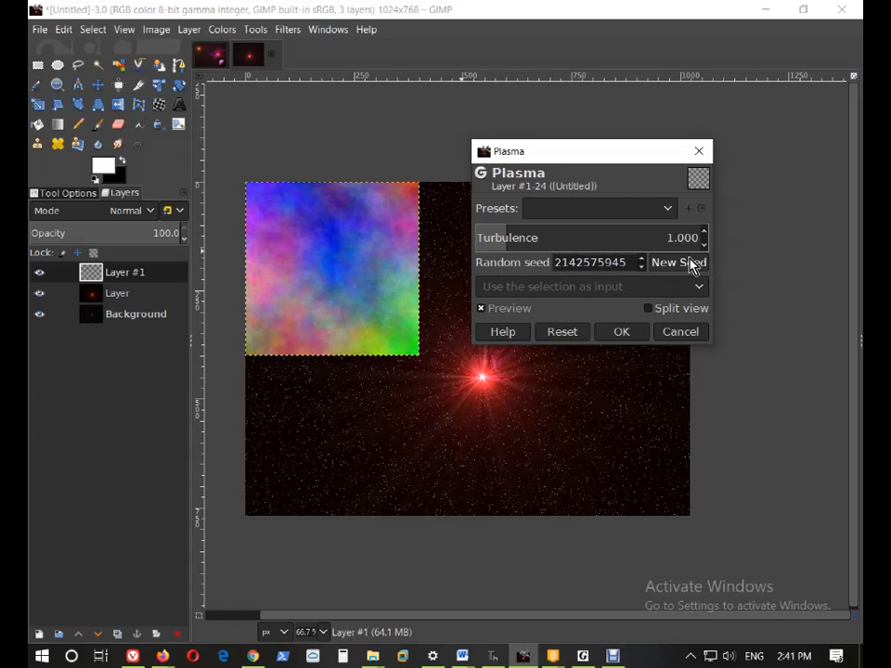
click(694, 262)
click(691, 264)
click(692, 263)
click(691, 264)
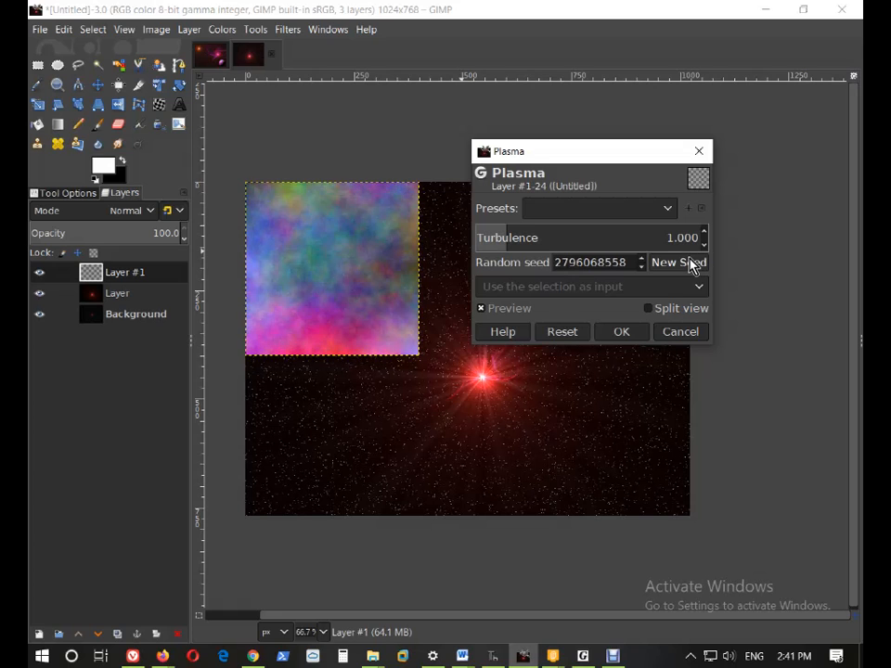
click(692, 263)
click(691, 264)
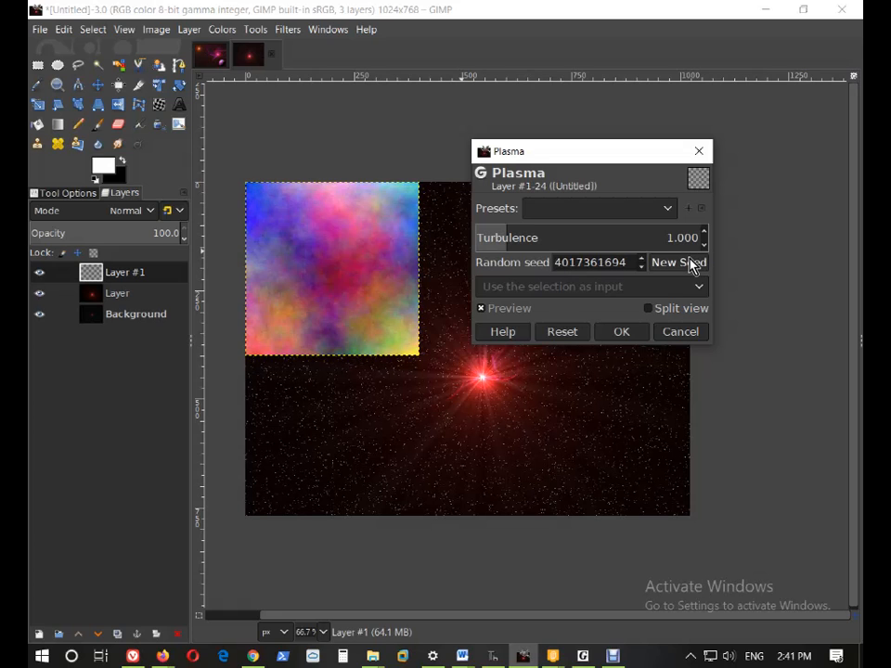
click(691, 264)
click(692, 264)
click(691, 264)
click(691, 264)
click(691, 263)
click(691, 263)
click(691, 263)
click(692, 264)
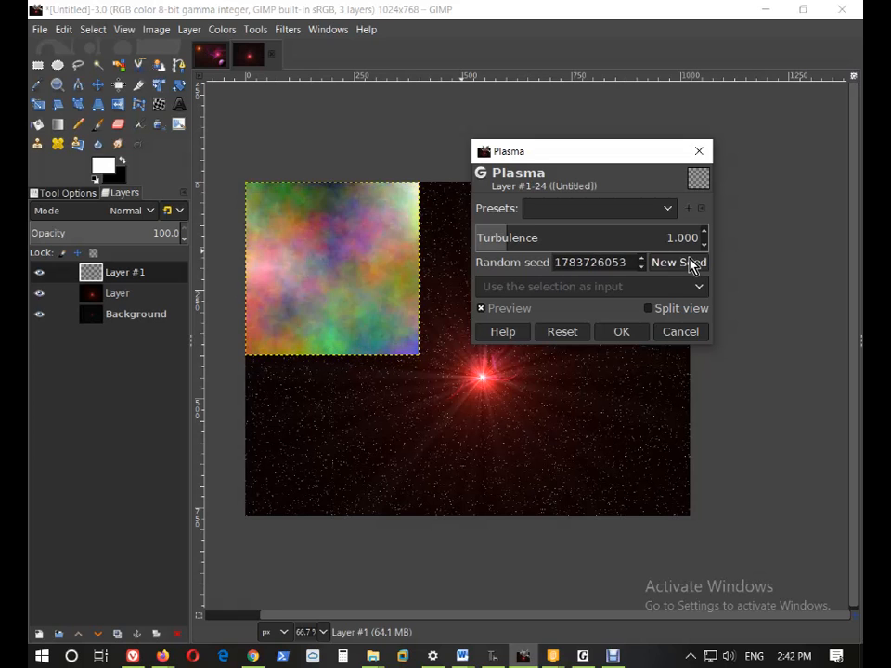
click(691, 264)
click(691, 263)
click(691, 263)
click(639, 267)
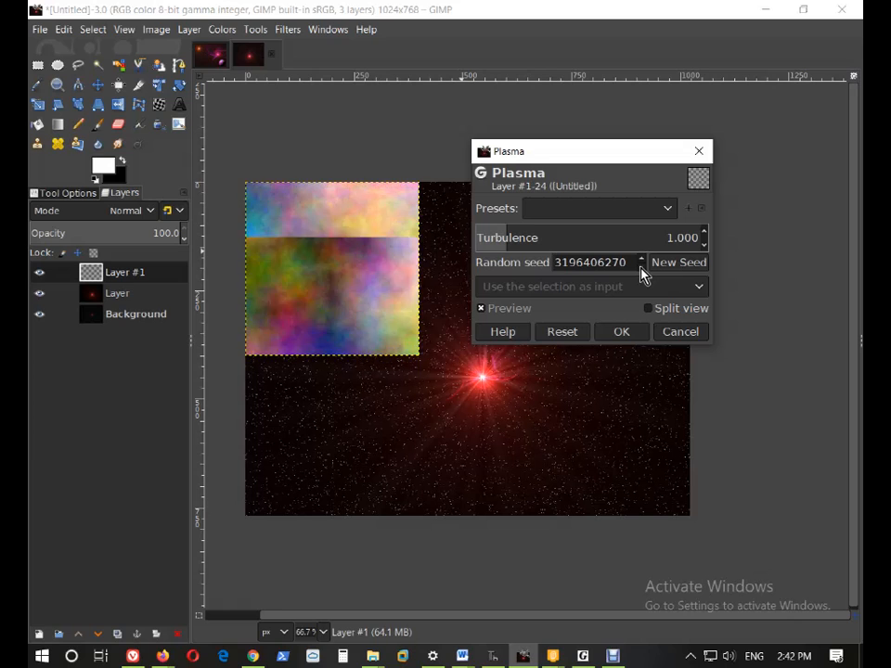
click(641, 268)
click(641, 259)
click(641, 260)
click(641, 260)
click(641, 259)
click(641, 259)
click(641, 259)
click(641, 260)
click(641, 260)
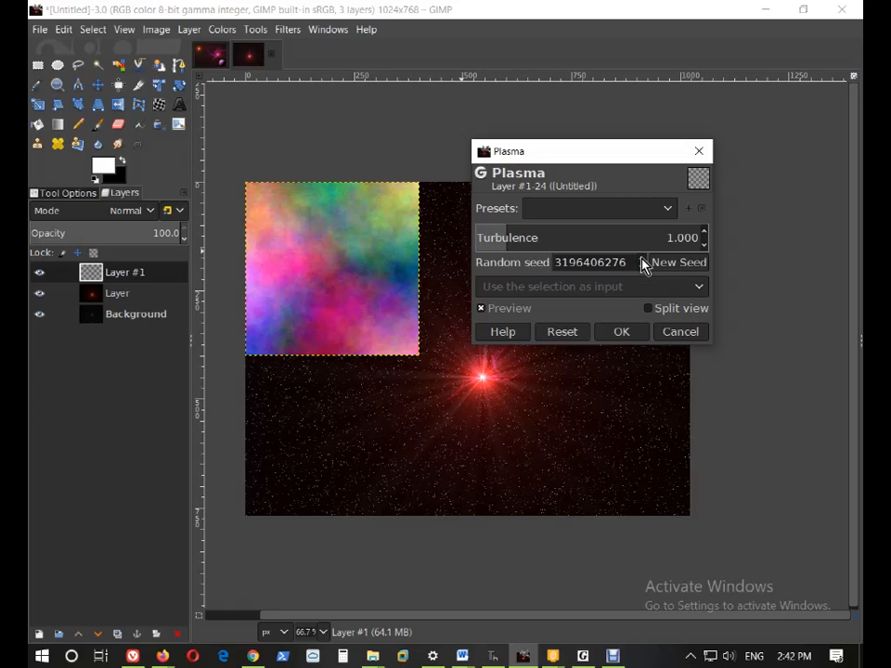
click(641, 259)
click(641, 259)
click(642, 259)
click(641, 260)
click(641, 260)
click(641, 260)
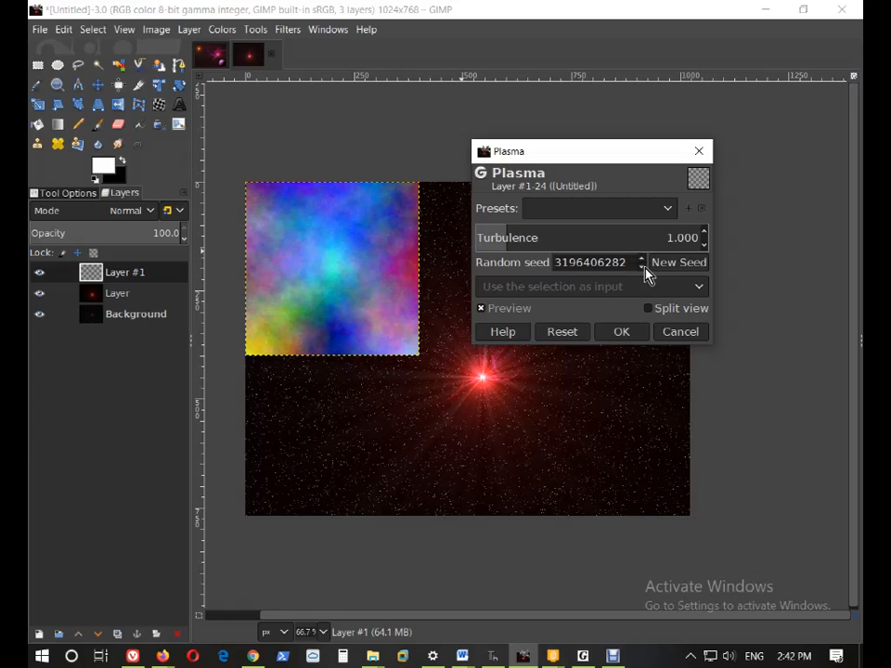
click(643, 267)
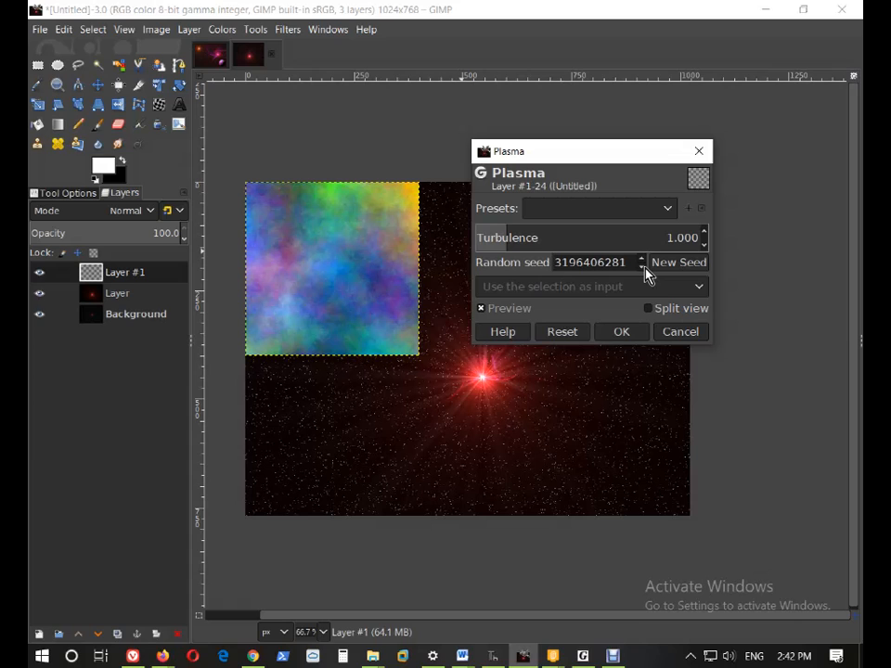
click(647, 272)
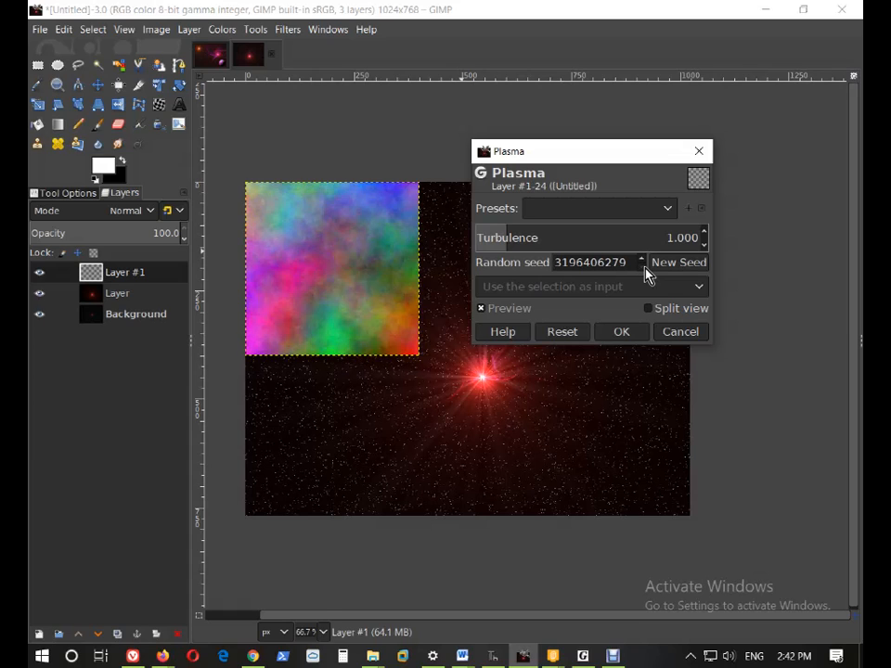
click(646, 273)
click(644, 266)
click(642, 263)
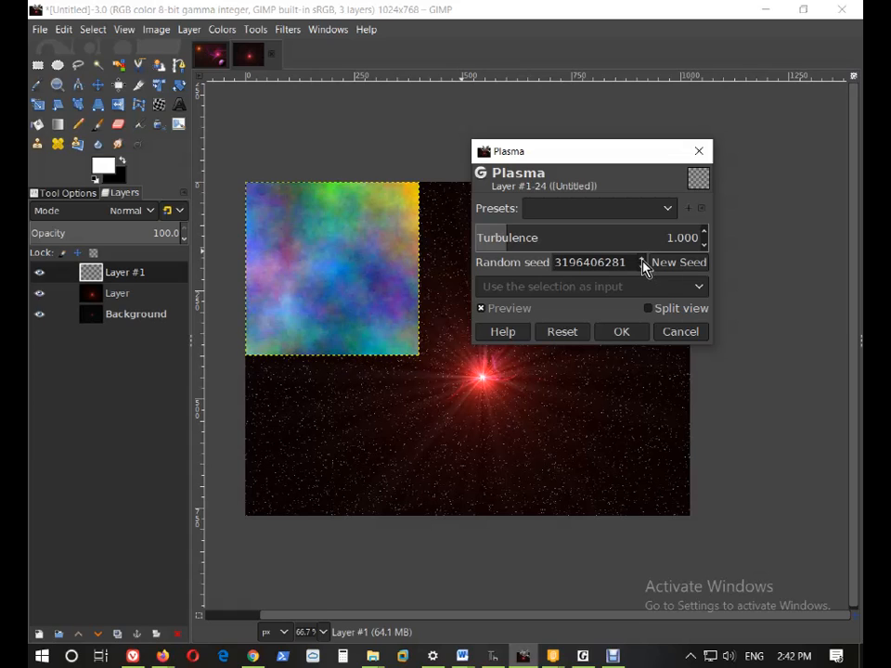
click(642, 262)
click(642, 262)
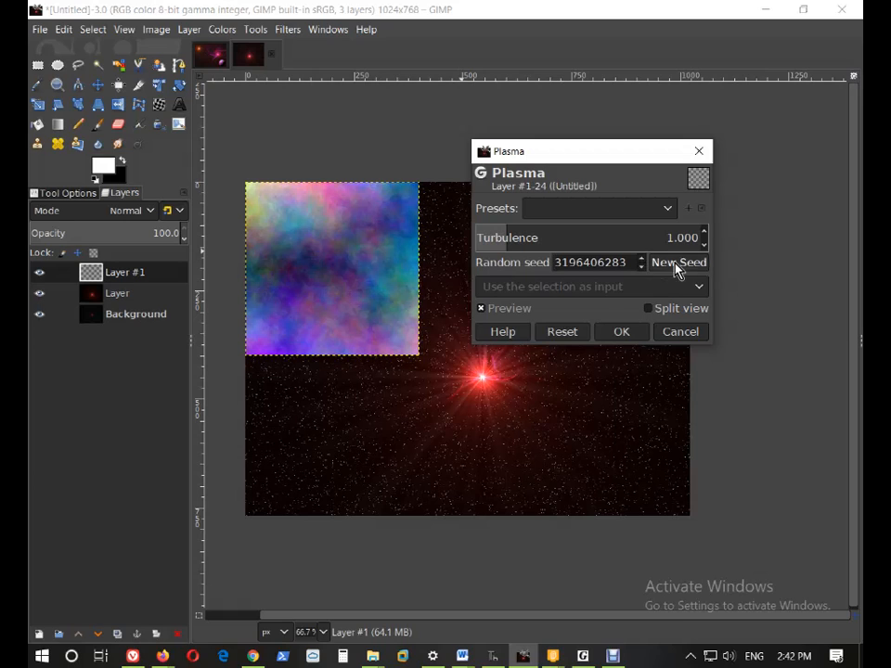
click(623, 330)
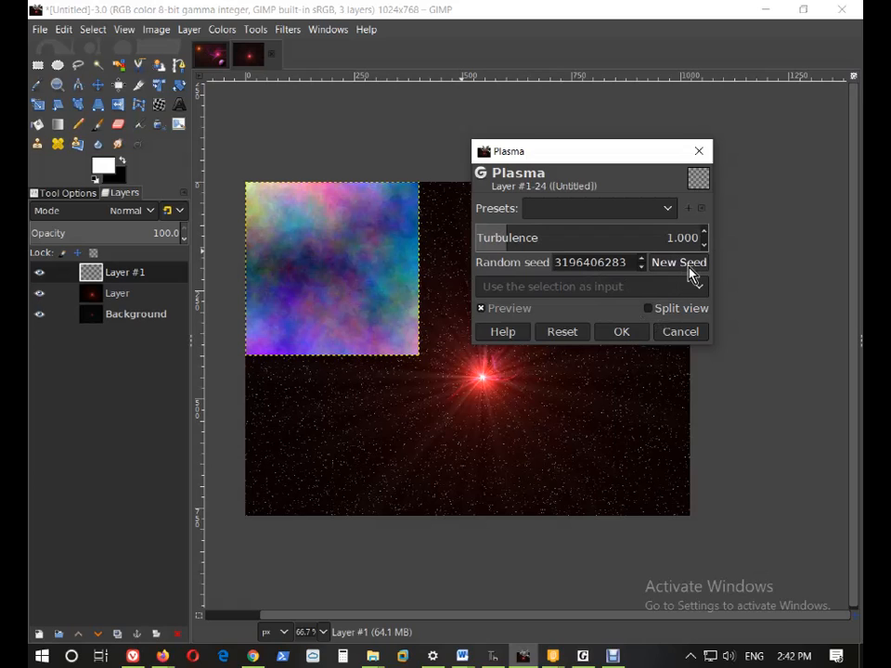
click(621, 332)
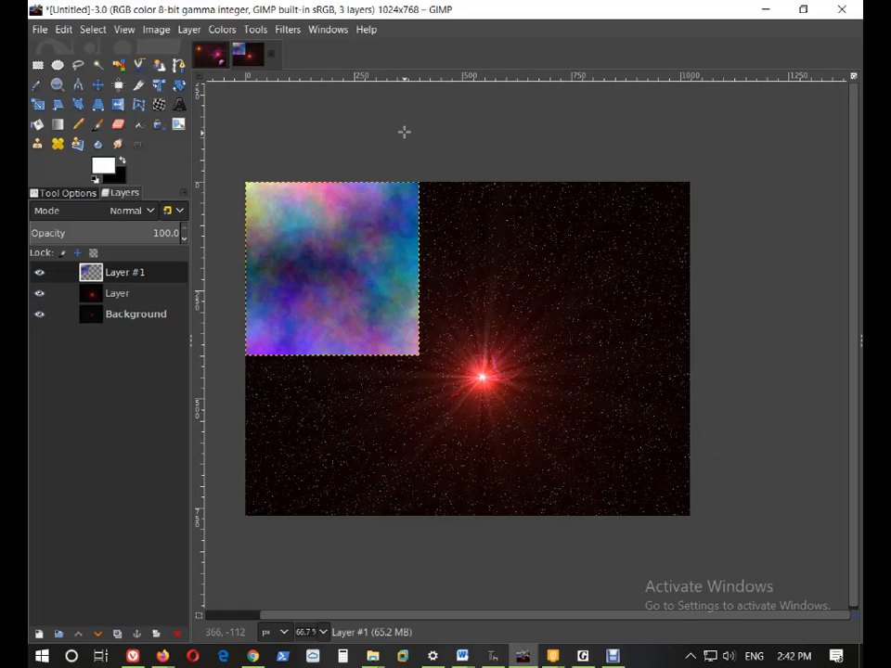
Start the Map Object filter on the plasma layer
click(287, 30)
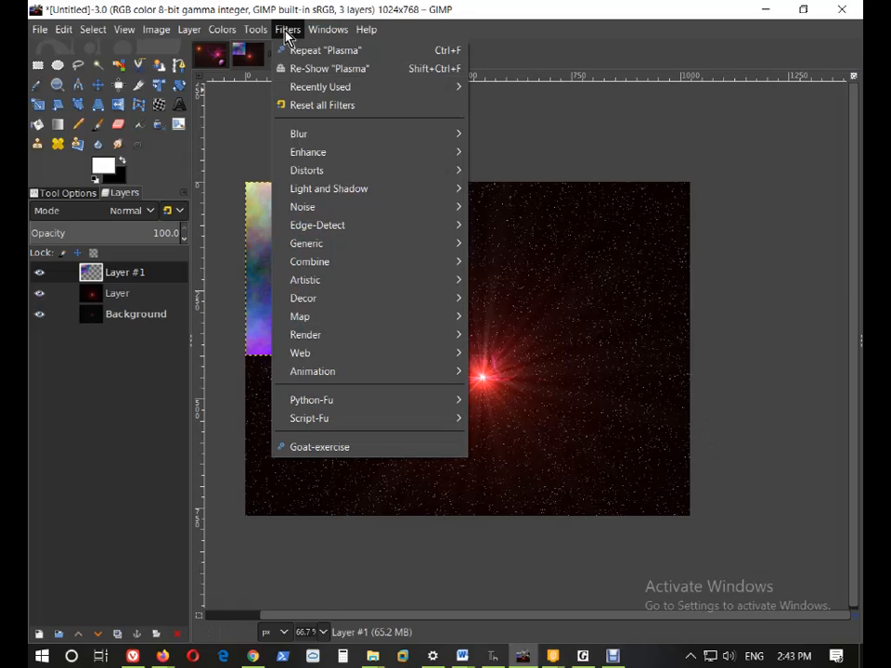
mouse_move(367, 316)
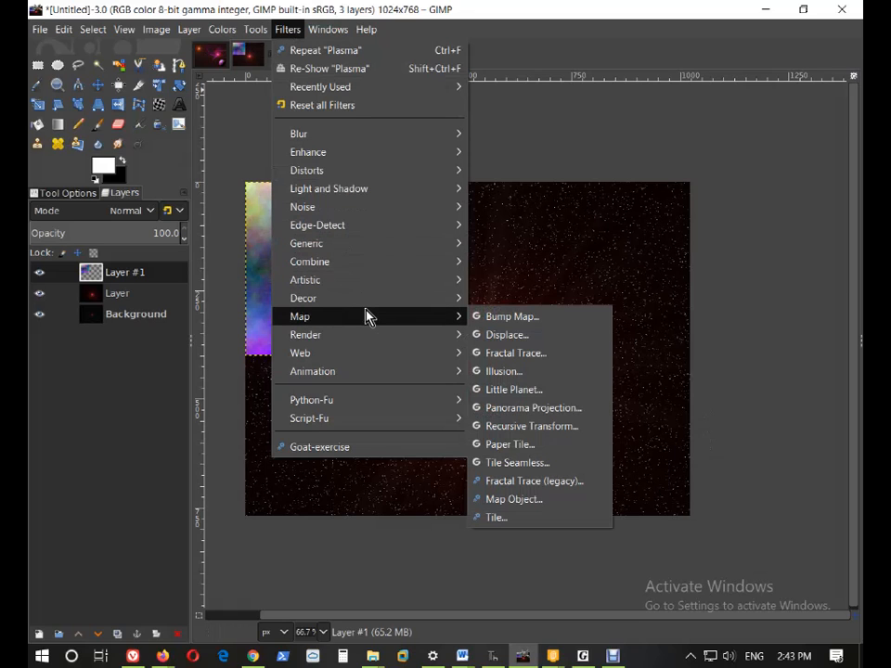
click(557, 501)
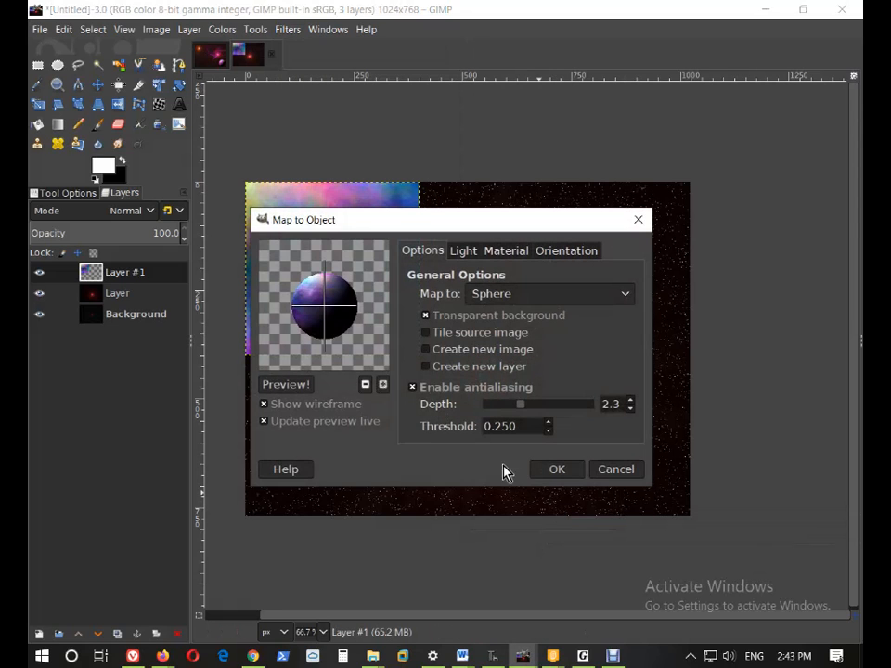
Set the plasma layer's mapping to Plane, turn off live preview updates and move the dialog off the layer
click(607, 295)
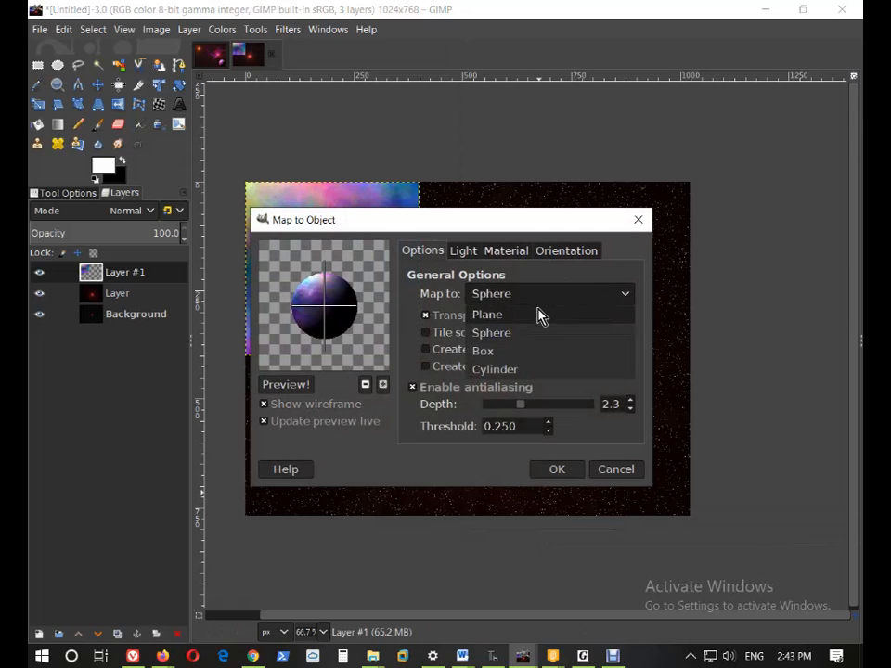
click(540, 315)
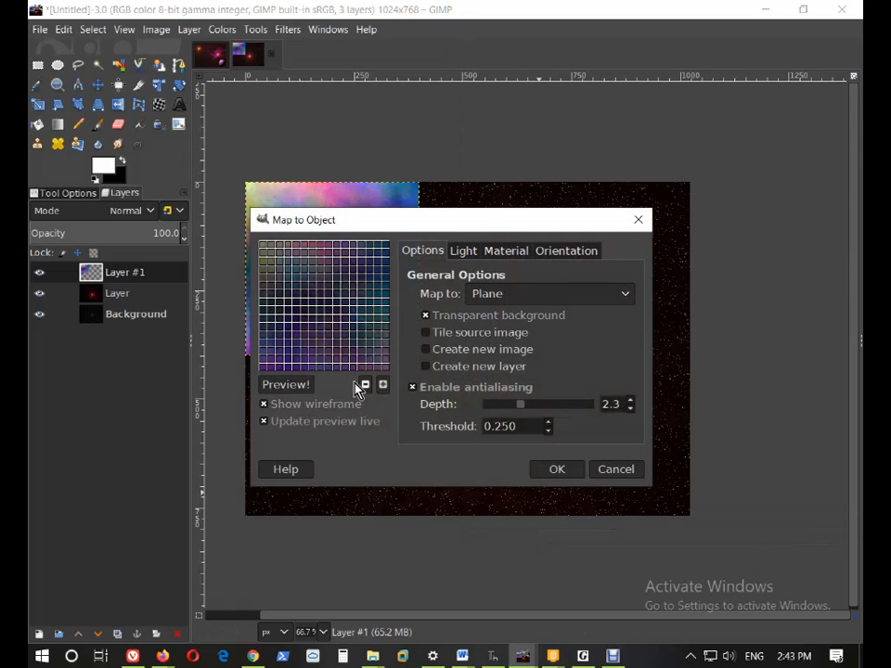
click(264, 421)
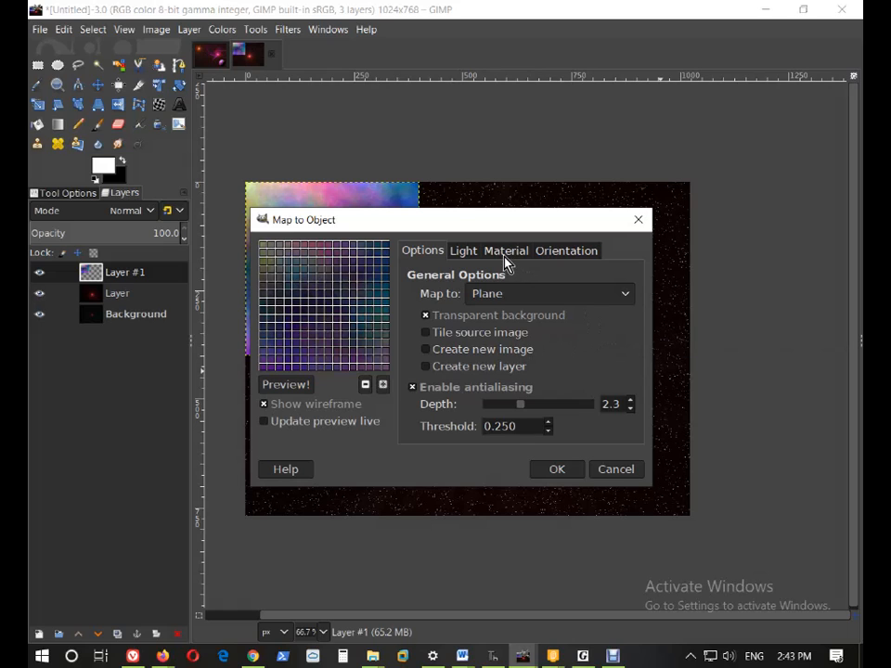
drag(515, 224, 663, 167)
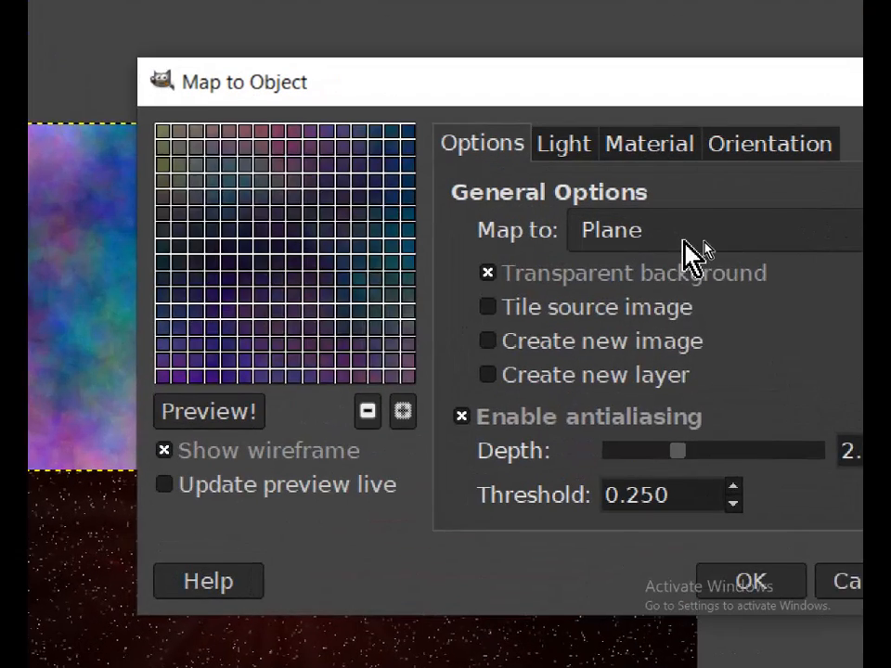
Map the plasma layer to a Sphere and turn on live preview updates
click(765, 239)
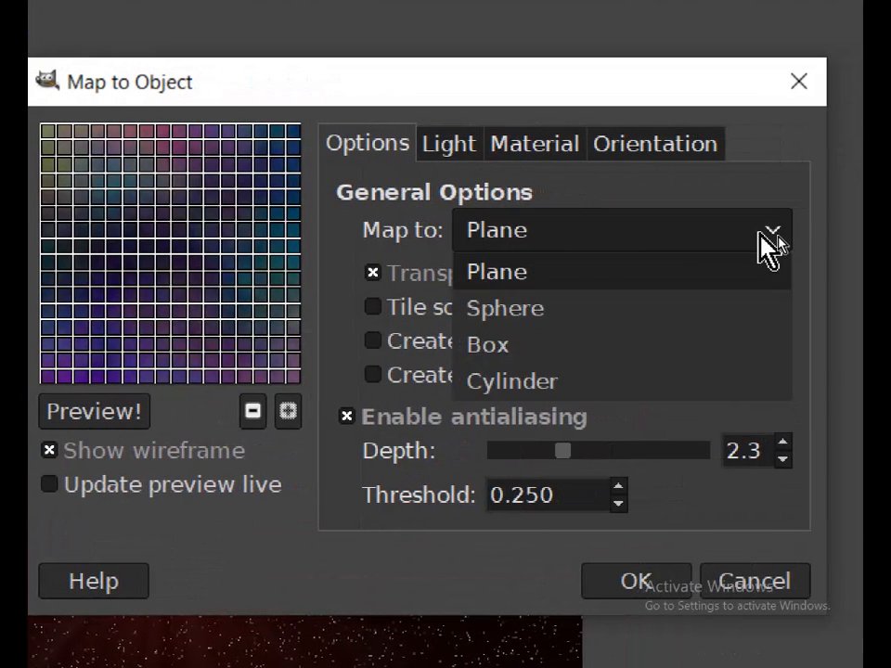
click(535, 301)
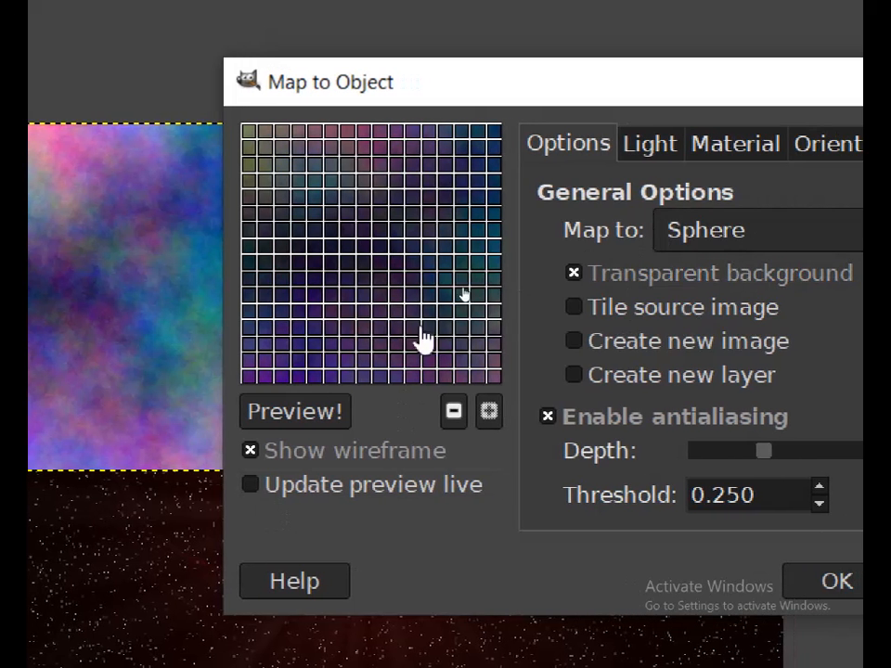
click(249, 484)
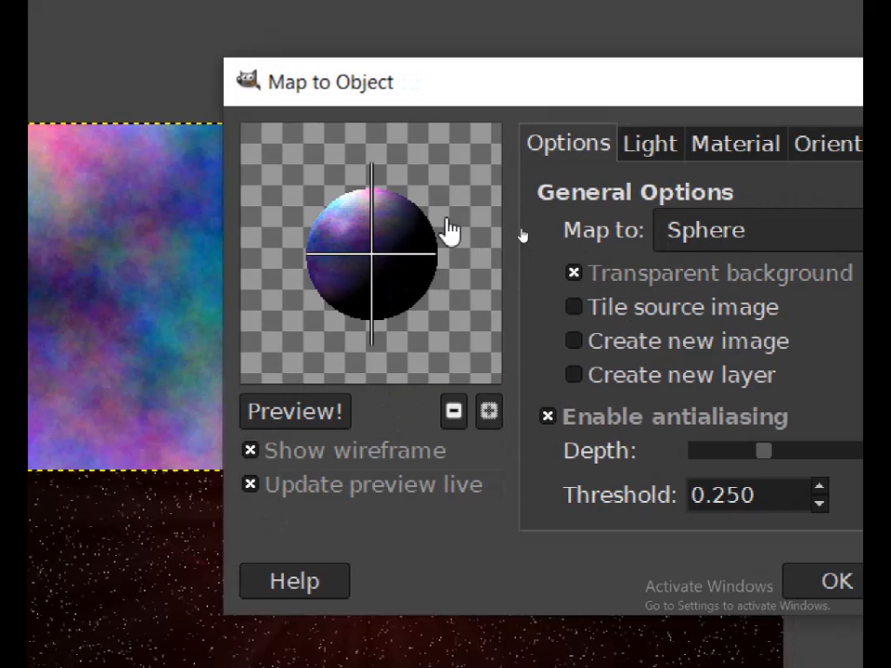
Try a Point light source on the sphere and switch back to Directional light
click(649, 144)
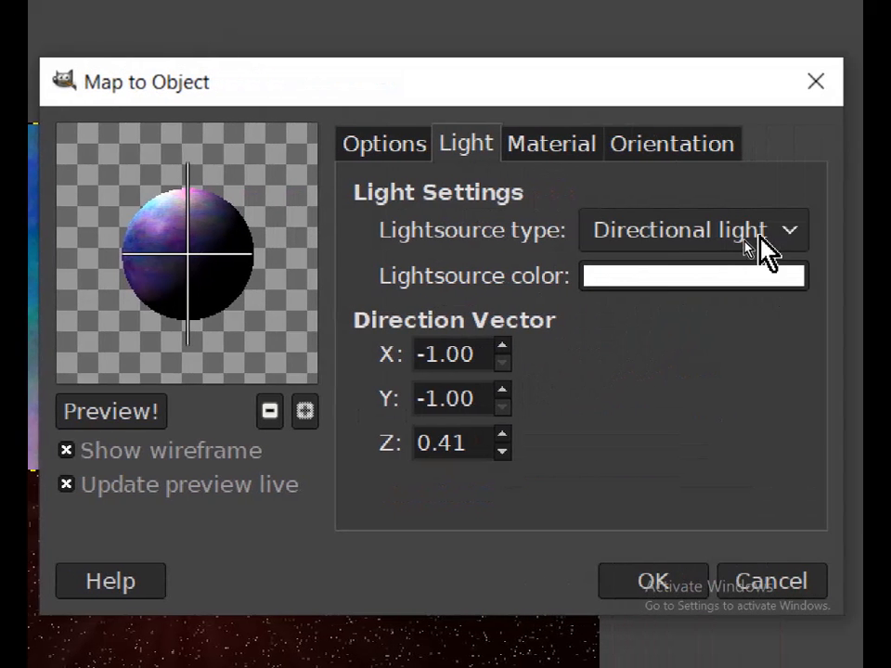
click(400, 150)
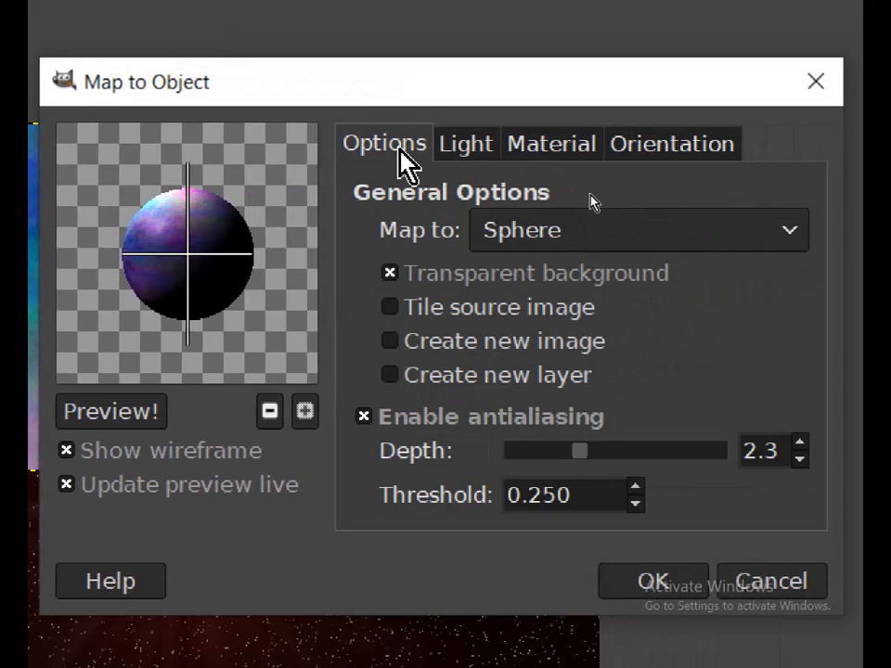
click(446, 145)
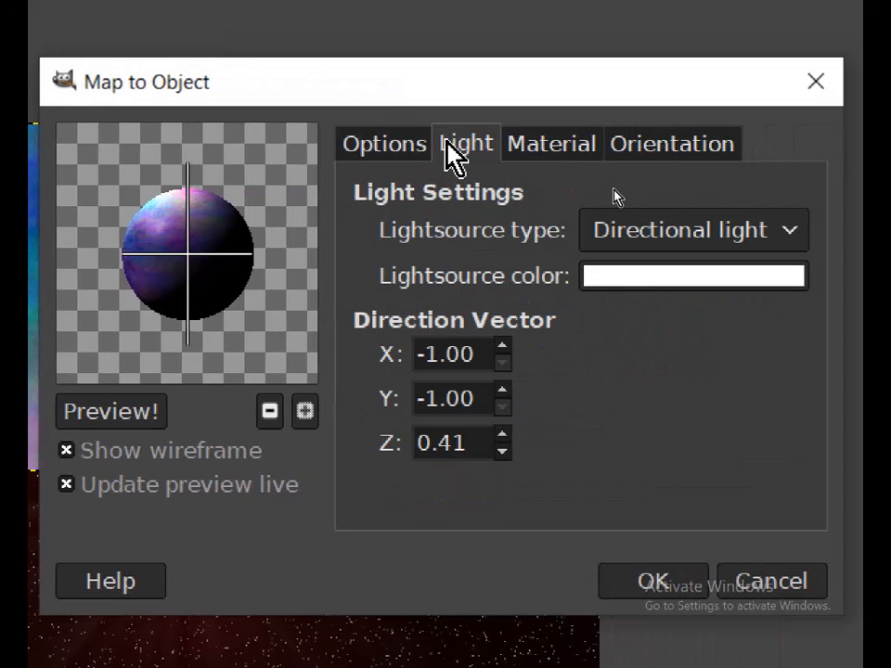
click(737, 232)
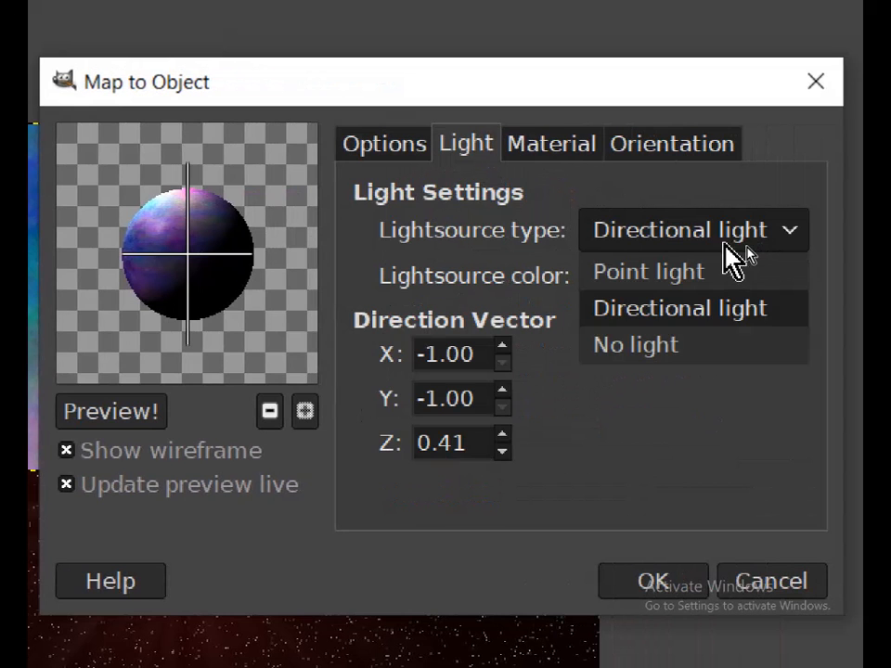
click(668, 306)
click(691, 230)
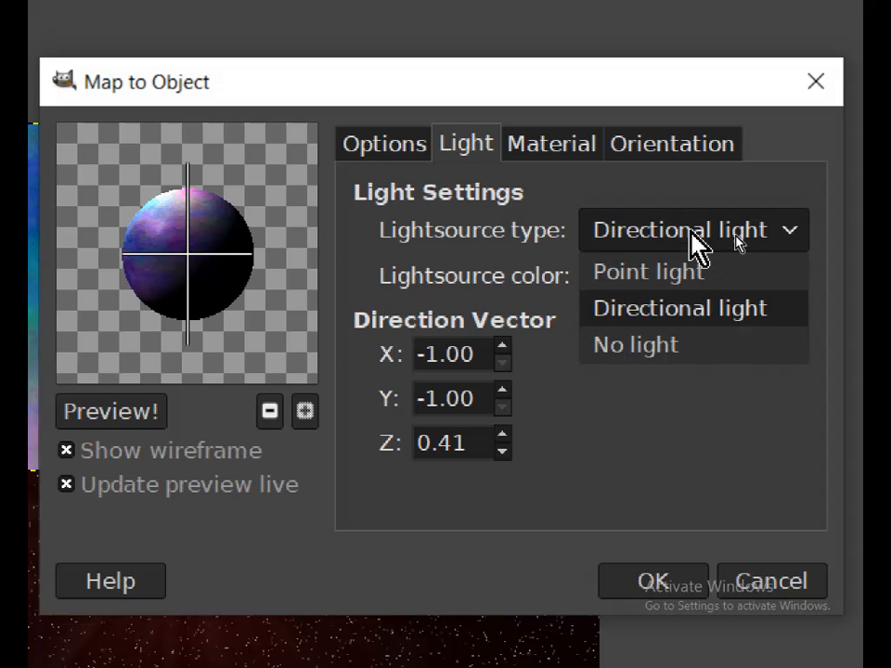
click(636, 273)
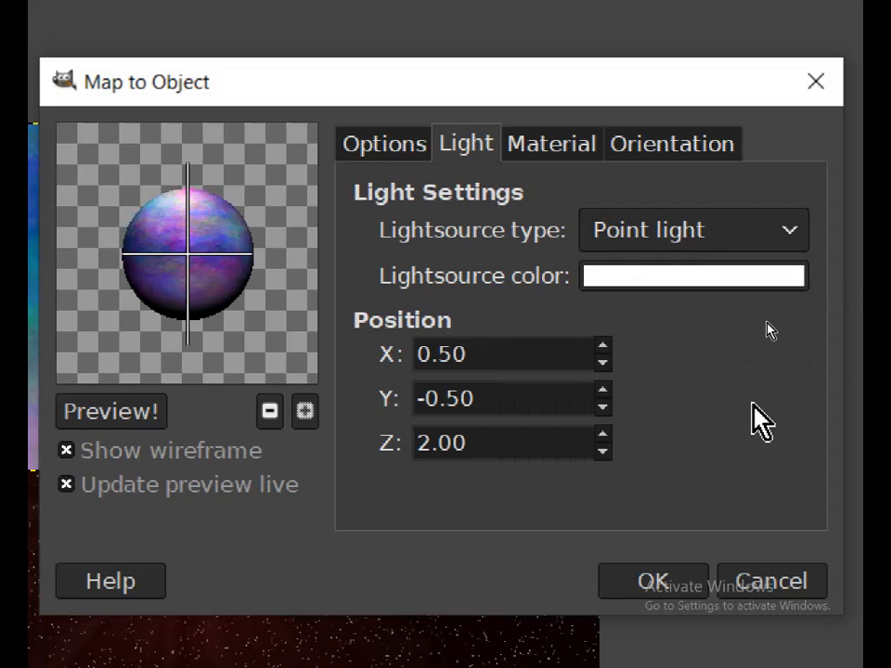
click(720, 237)
click(692, 310)
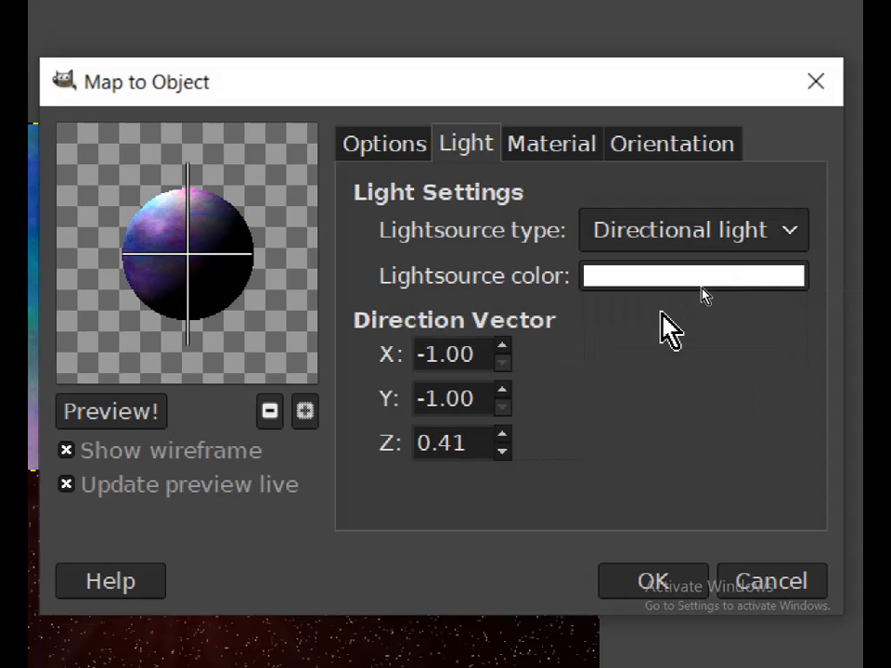
Set the directional light's direction vector to X -0.52, Y -0.66 and Z 0.33
click(501, 351)
drag(501, 354, 501, 362)
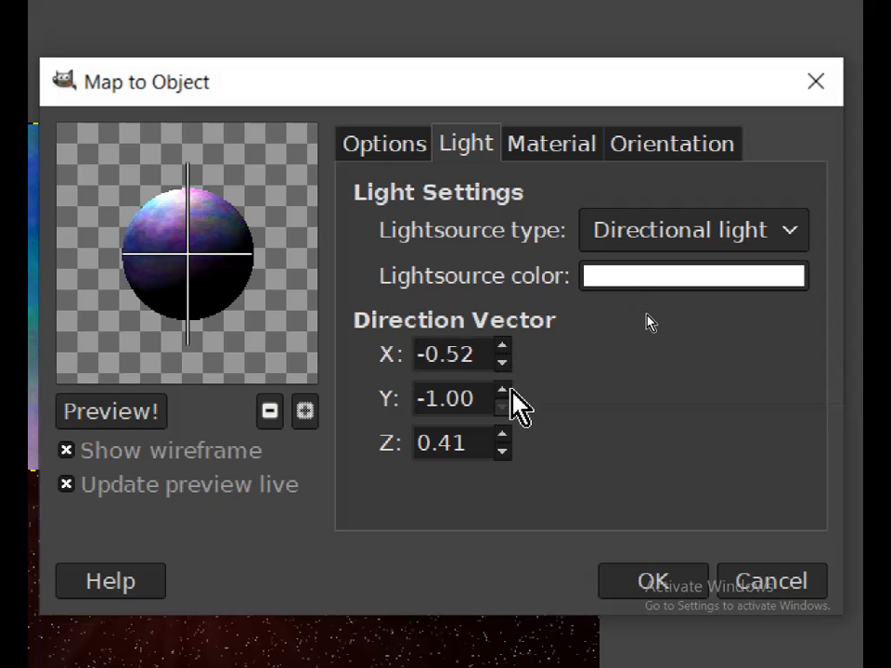
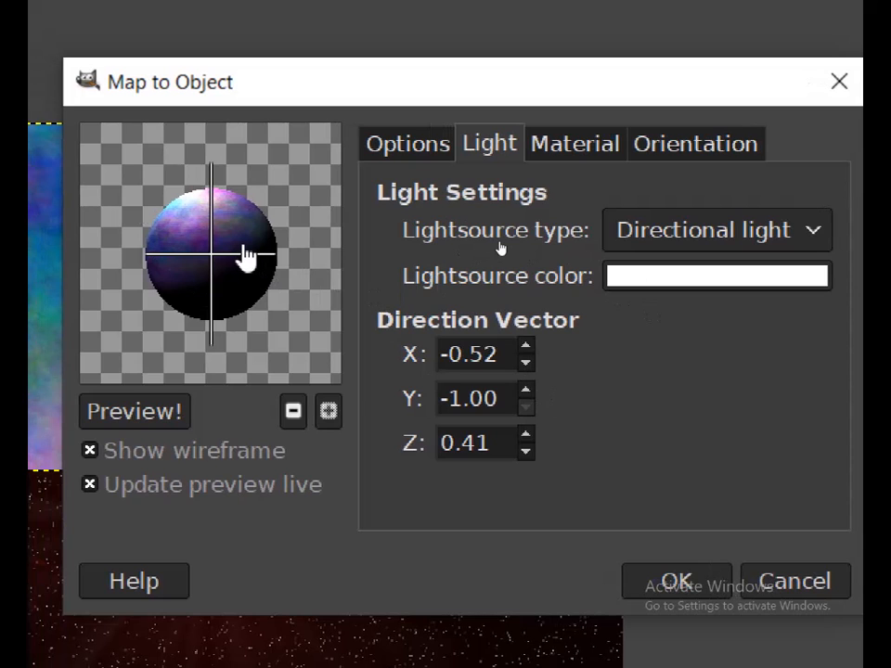
key(Tab)
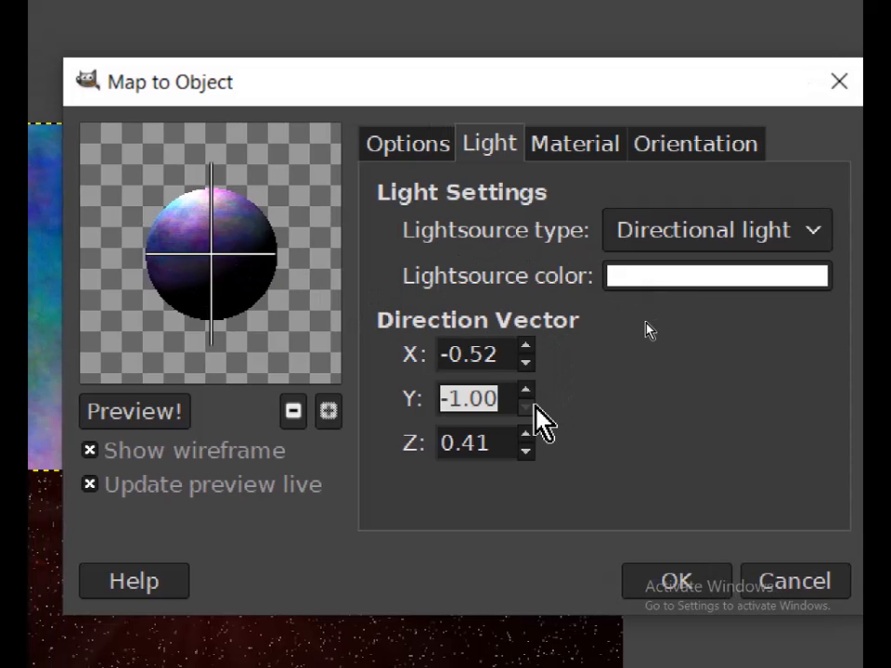
drag(523, 390, 528, 434)
click(525, 436)
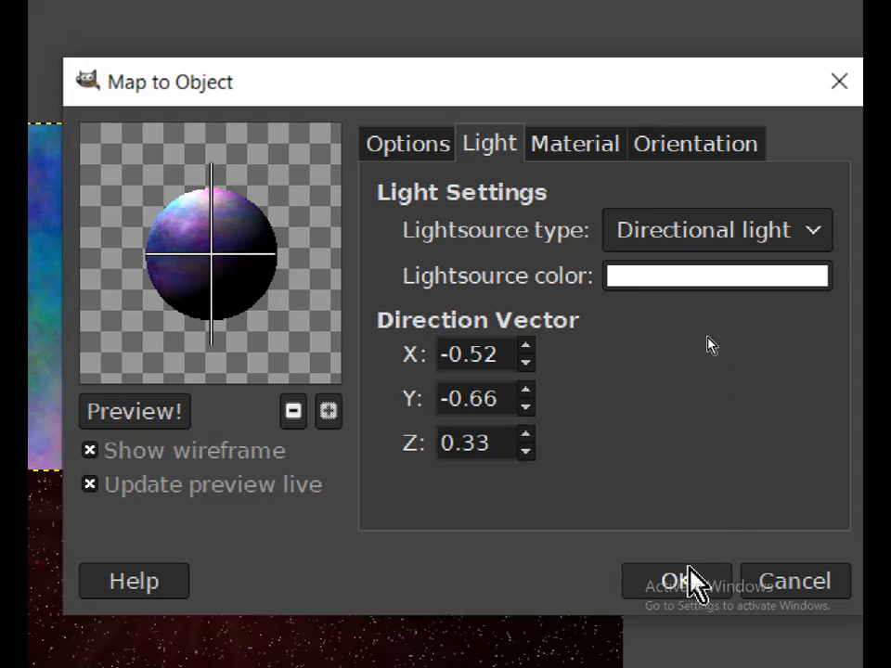
Set the sphere's material to diffuse intensity 3.80, diffuse reflectivity 1.50, specular 4.70 and highlight 28.80, with ambient at 0.00
click(568, 146)
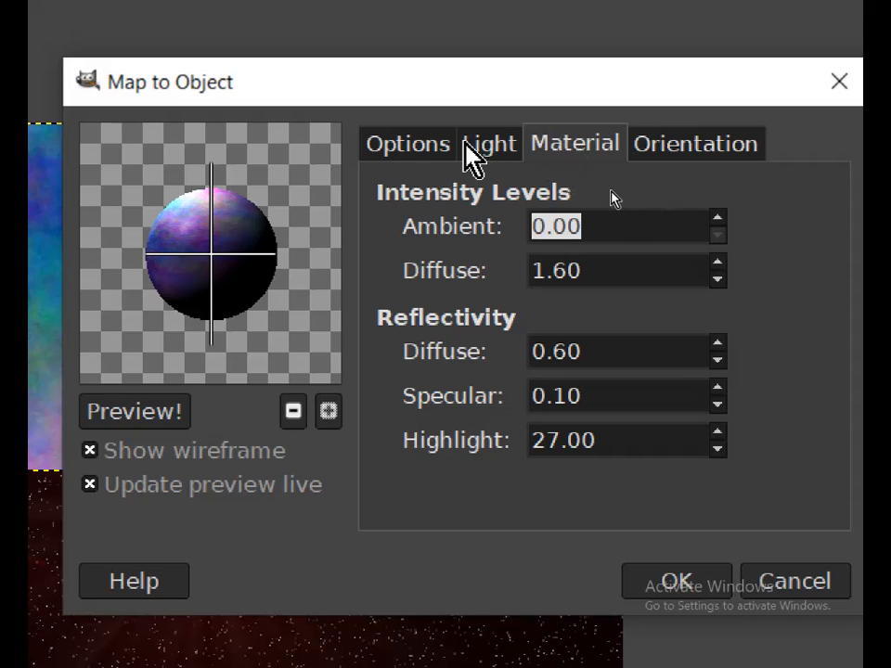
click(466, 143)
click(557, 151)
drag(711, 262, 717, 282)
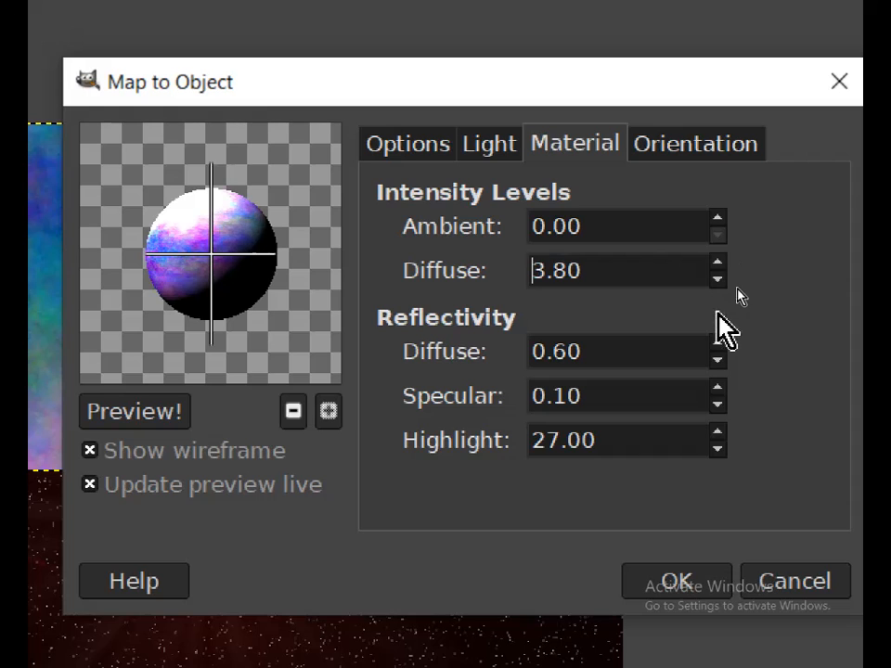
drag(720, 351, 719, 385)
click(718, 383)
click(719, 431)
drag(720, 432, 720, 434)
drag(716, 220, 716, 235)
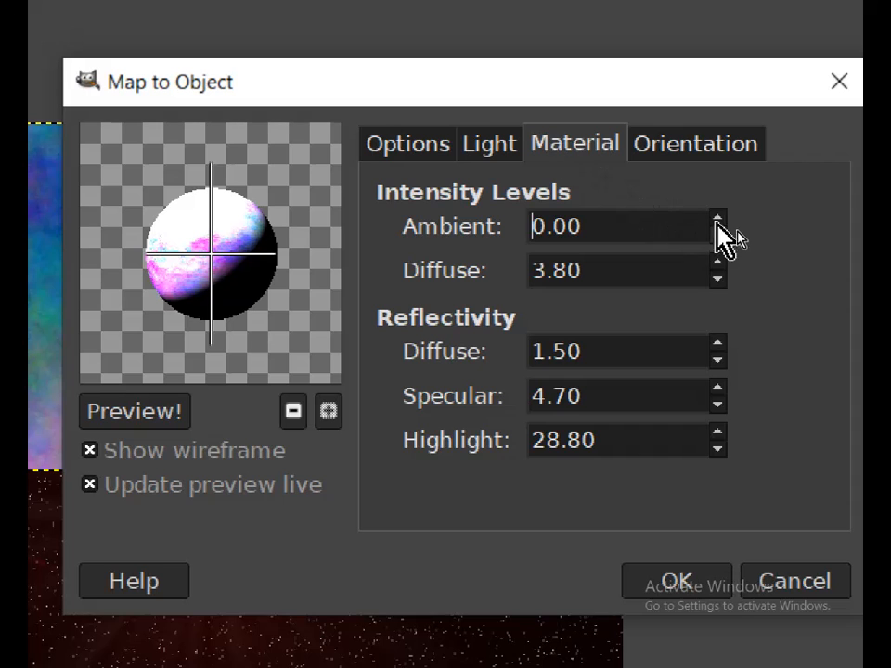
Lower the material's diffuse intensity to 0.40 and raise its diffuse reflectivity to 2.70
click(717, 277)
scroll(716, 284, down, 17)
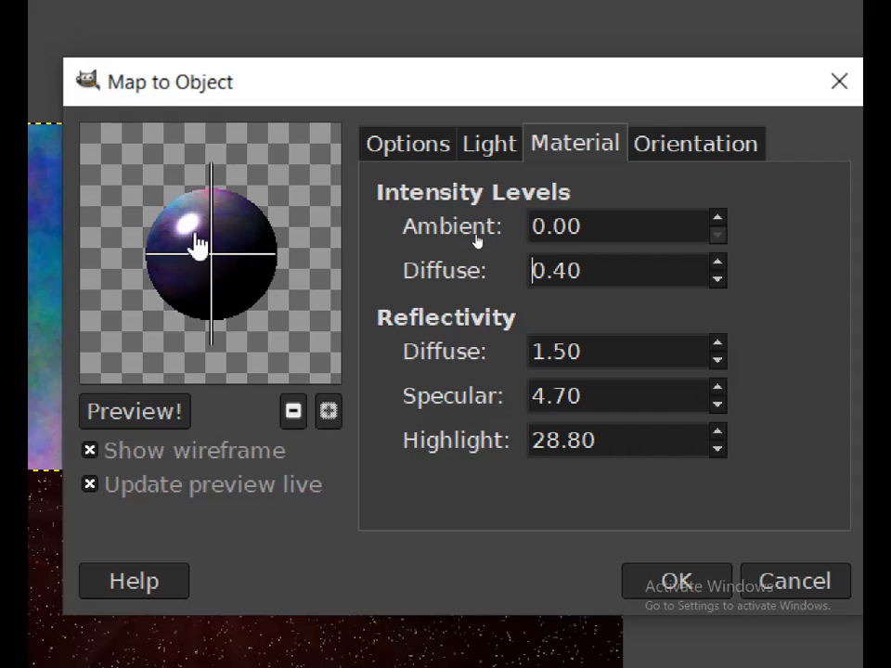
click(719, 359)
click(719, 360)
click(719, 359)
click(719, 359)
click(719, 360)
click(717, 343)
click(717, 343)
Fine-tune the material's diffuse intensity to 0.50
click(718, 278)
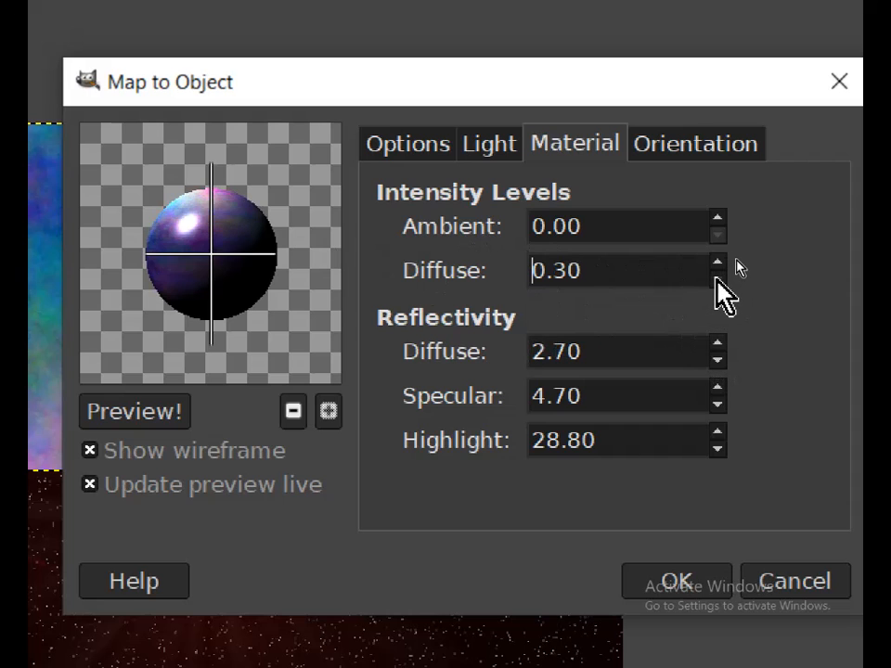
click(717, 278)
click(717, 278)
click(717, 278)
click(717, 263)
click(717, 263)
click(717, 263)
click(717, 262)
click(717, 262)
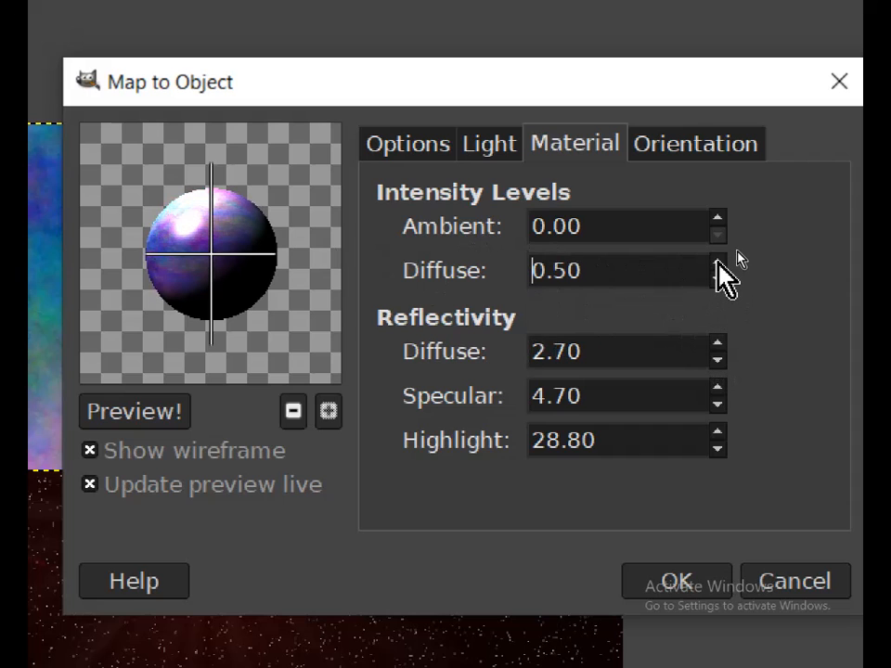
Try different highlight values on the sphere's material, including 33.30 and 3.00, and leave it at 3.10
click(718, 452)
click(719, 453)
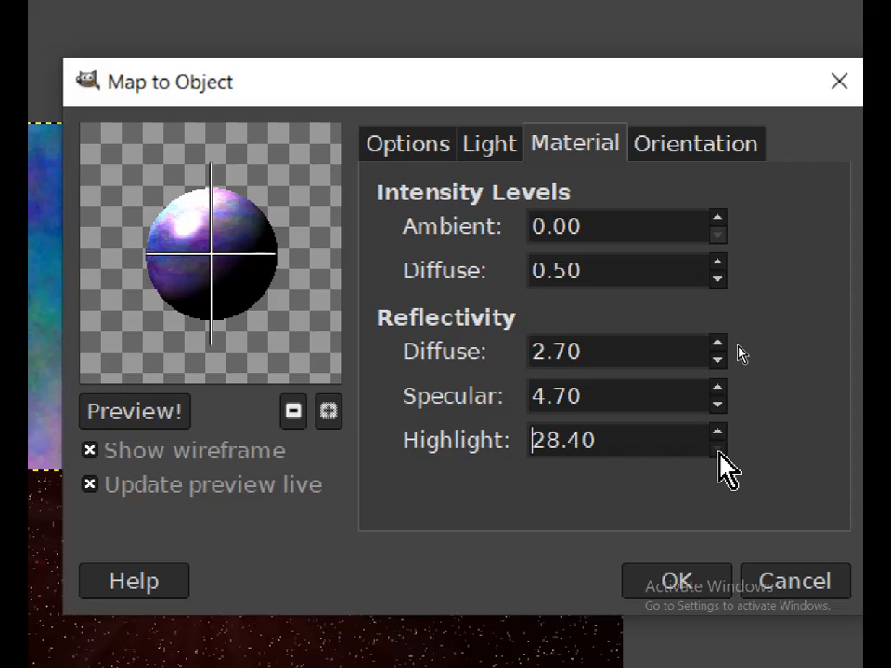
drag(719, 453, 720, 428)
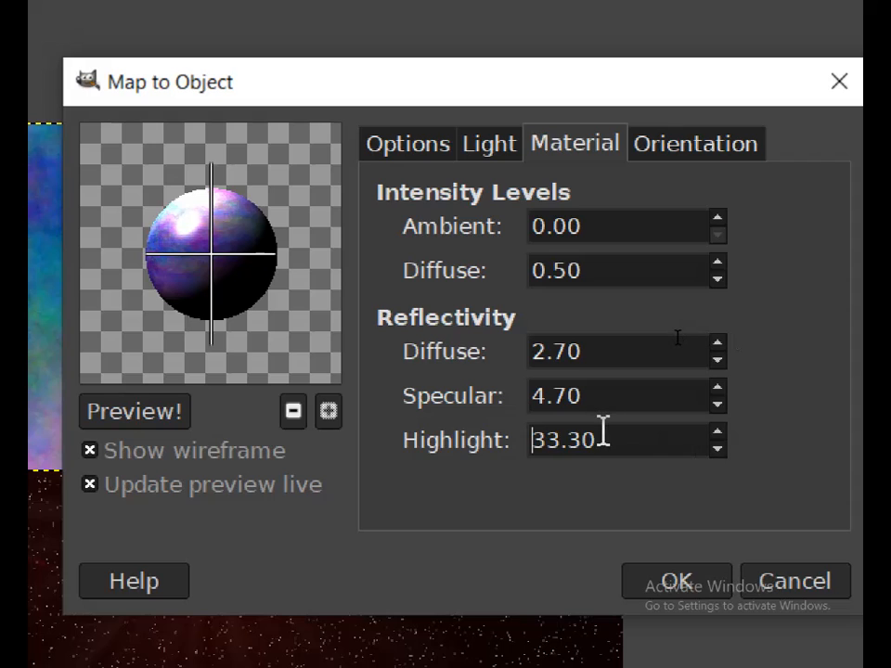
drag(567, 440, 598, 440)
double_click(598, 439)
text(3)
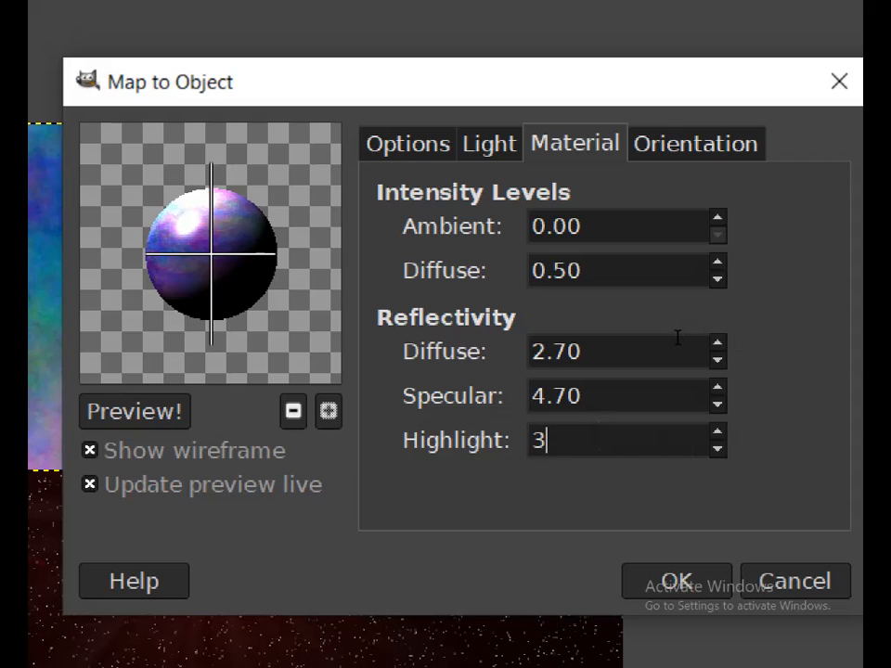
key(Tab)
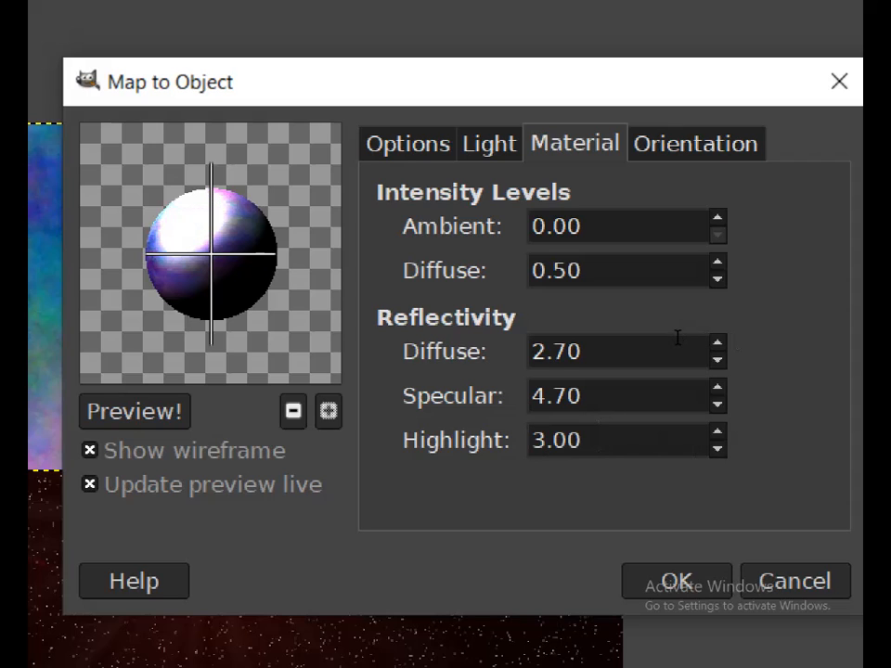
click(716, 429)
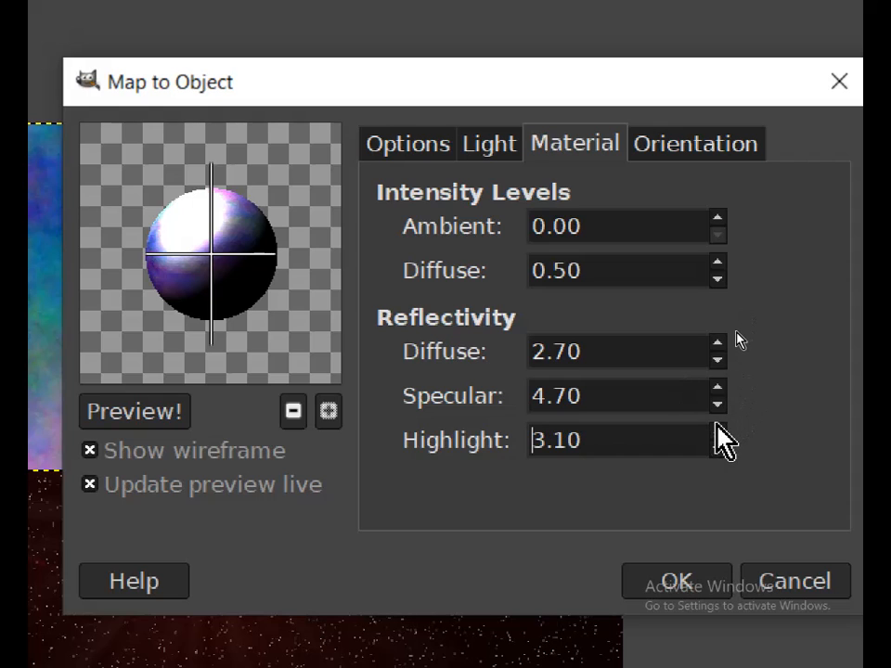
Compare stronger specular reflectivity values on the sphere's material and set specular to 0.00
click(716, 388)
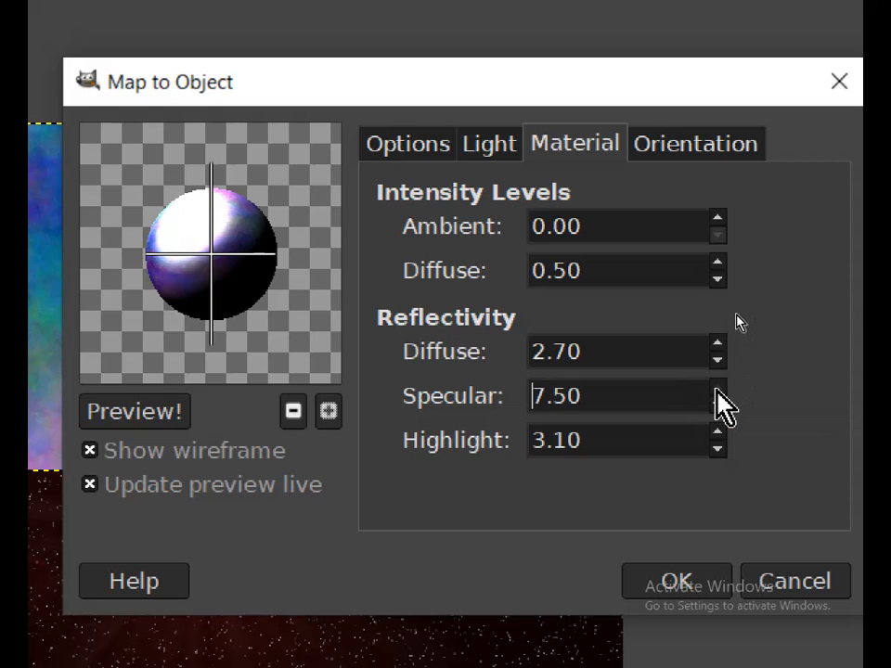
click(718, 386)
click(717, 403)
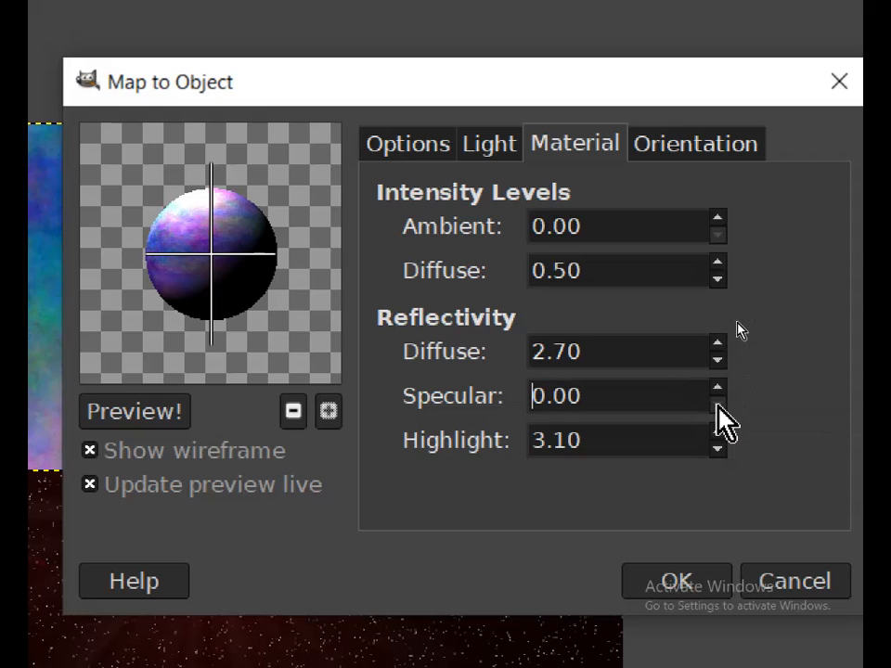
click(721, 390)
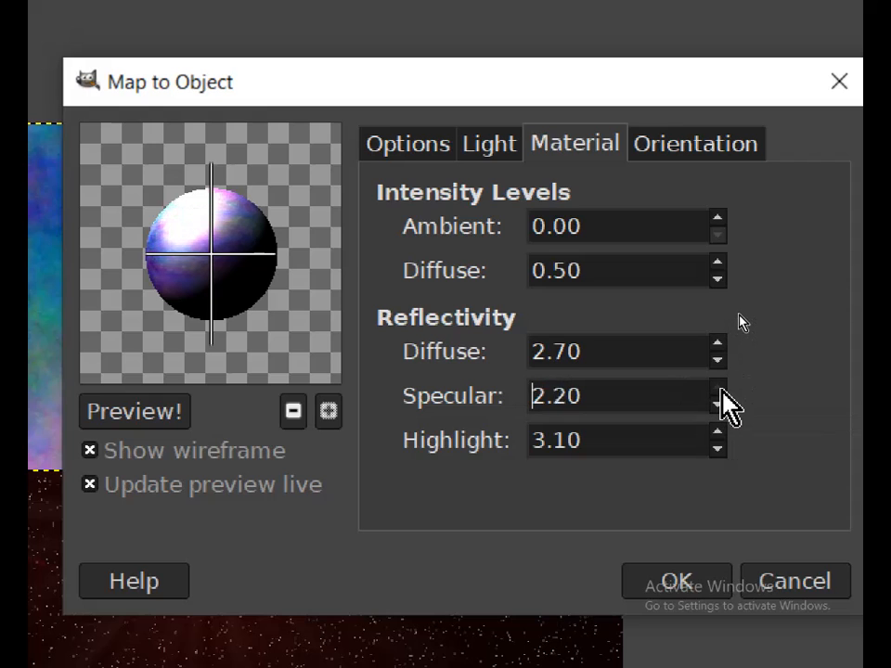
click(720, 404)
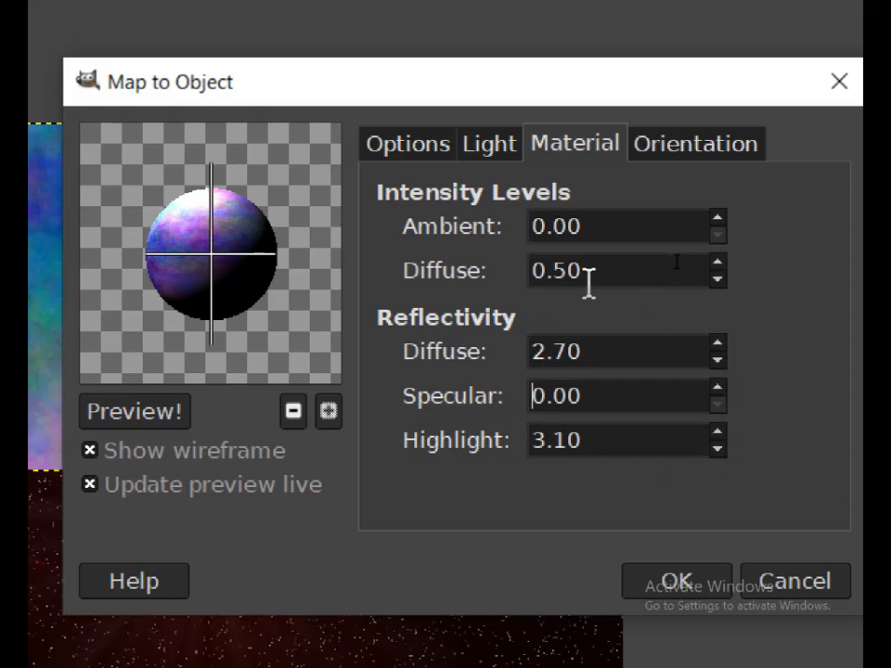
Set the material's diffuse intensity to 0.60 and keep the ambient intensity at 0.00
click(718, 278)
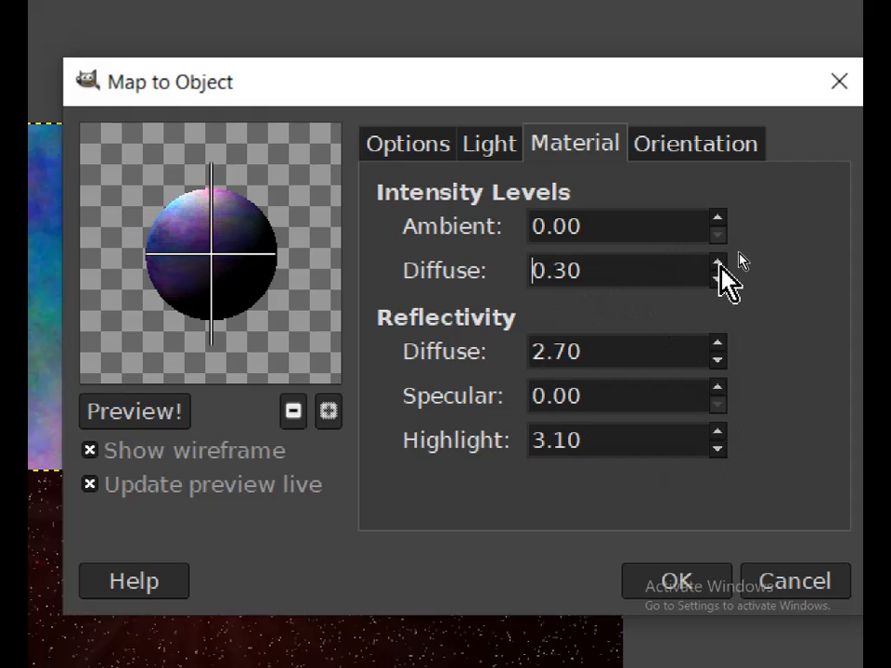
click(719, 265)
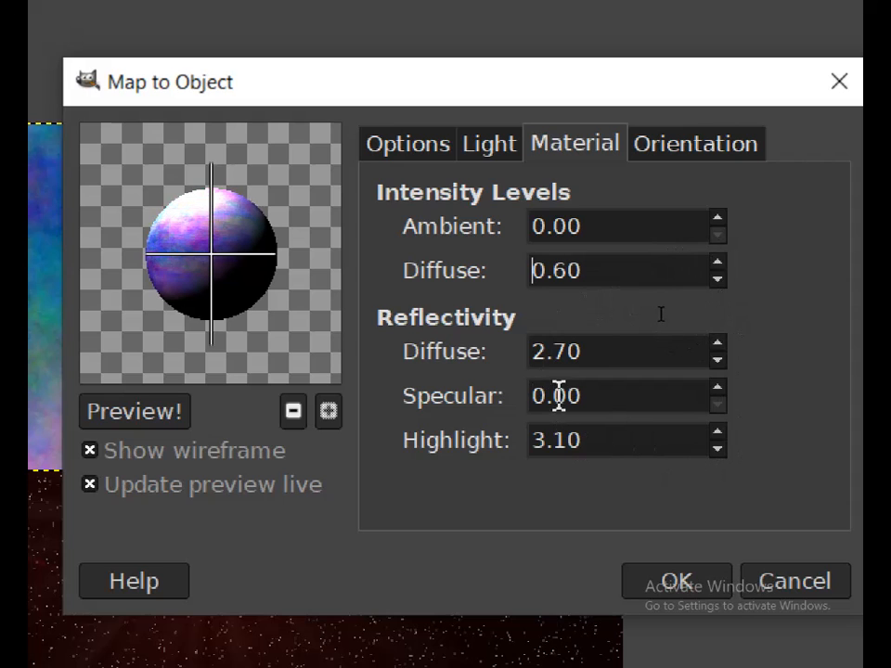
click(720, 221)
click(720, 221)
click(721, 236)
click(721, 238)
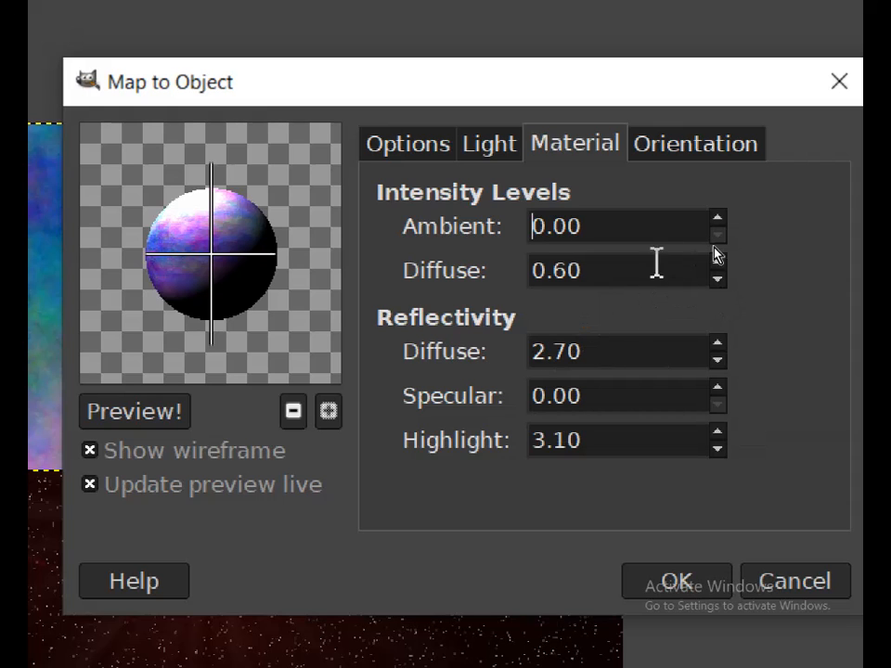
Set the diffuse reflectivity to 1.80 and the highlight to 0.10, and apply the sphere mapping
click(720, 361)
click(720, 361)
click(720, 361)
drag(715, 448, 715, 449)
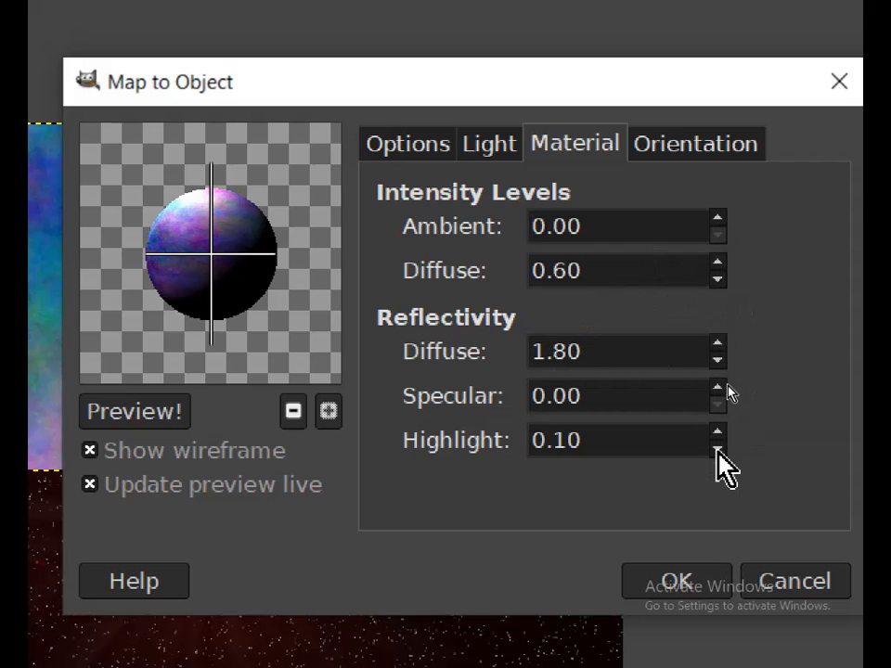
click(680, 578)
Move the planet layer to the lower-right corner of the image, partly past the canvas's bottom edge
scroll(250, 339, left, 5)
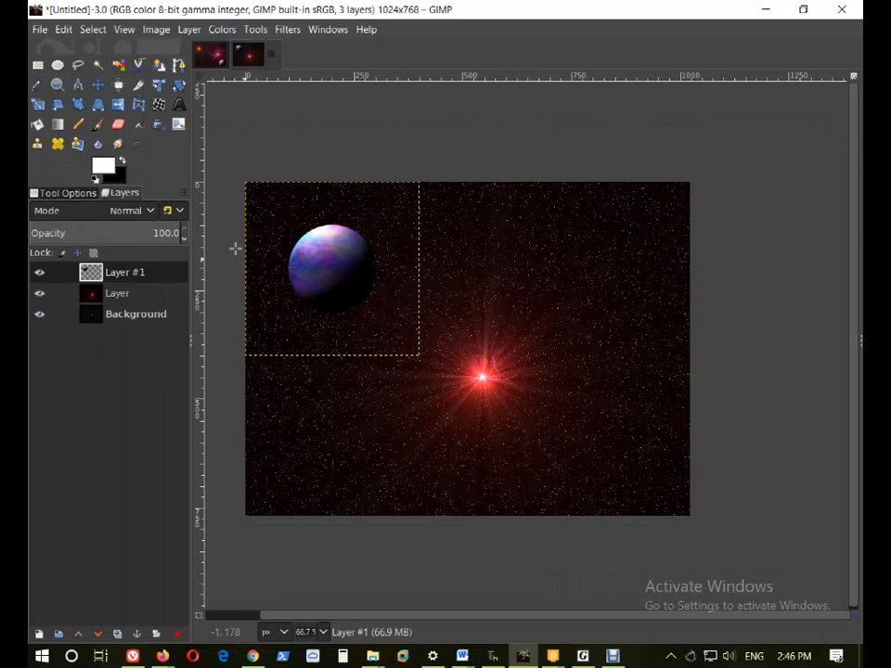
click(97, 84)
drag(335, 264, 614, 484)
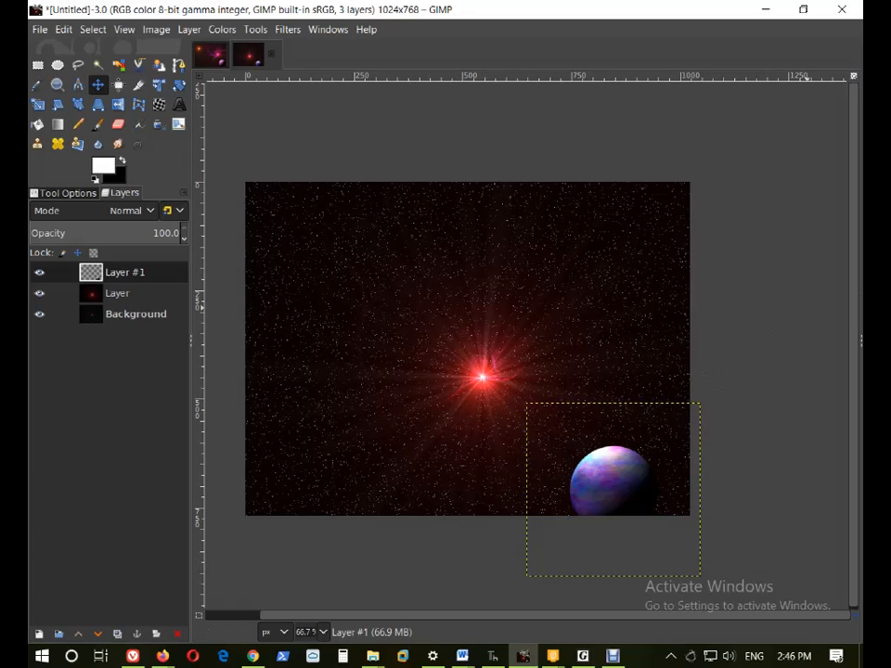
Switch to the Google Docs notes and review the instructions for SPHERE (Method #2: realistic)
key(alt+Tab)
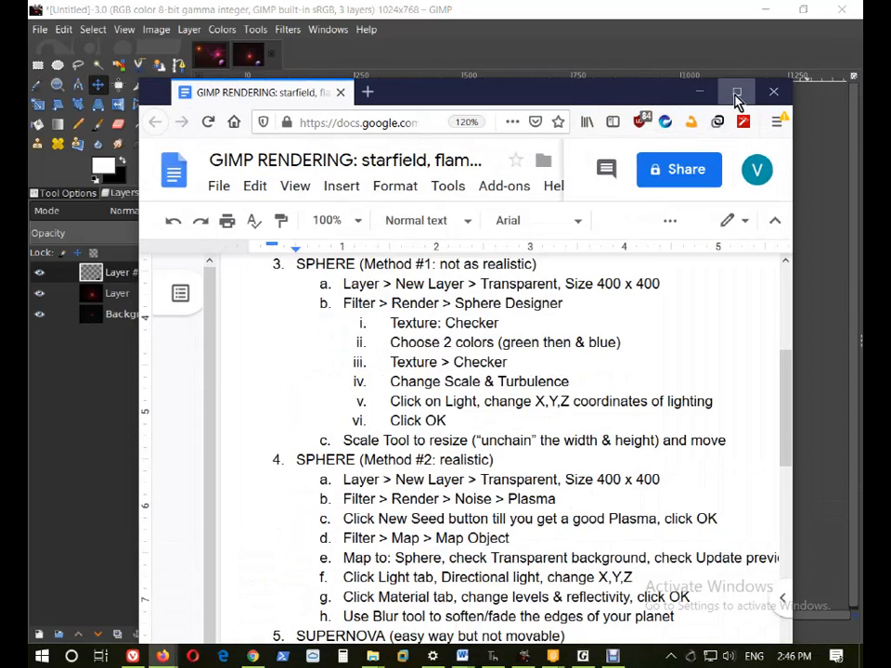
click(736, 93)
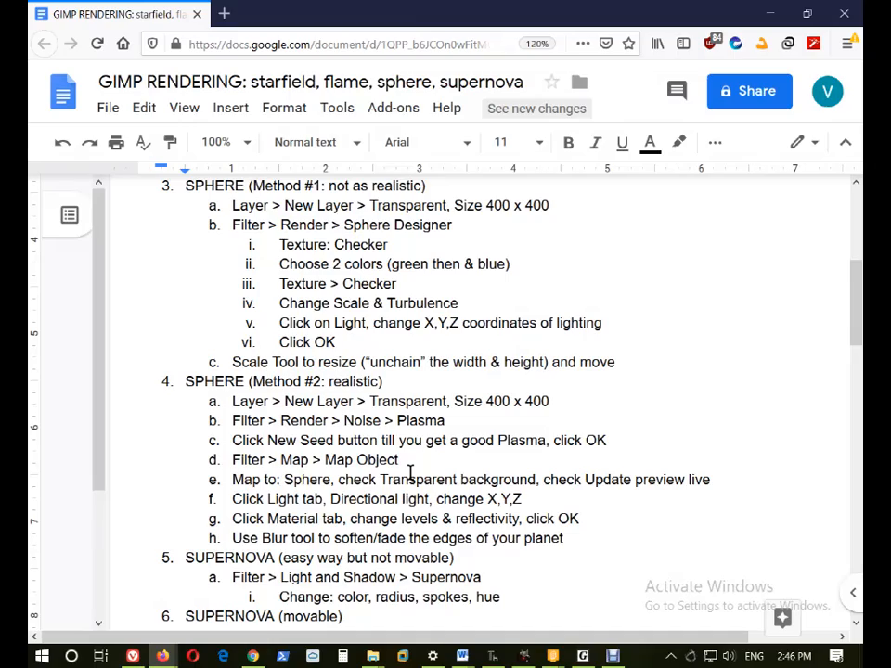
key(ctrl+plus)
scroll(522, 467, down, 2)
scroll(522, 467, up, 3)
scroll(523, 466, down, 2)
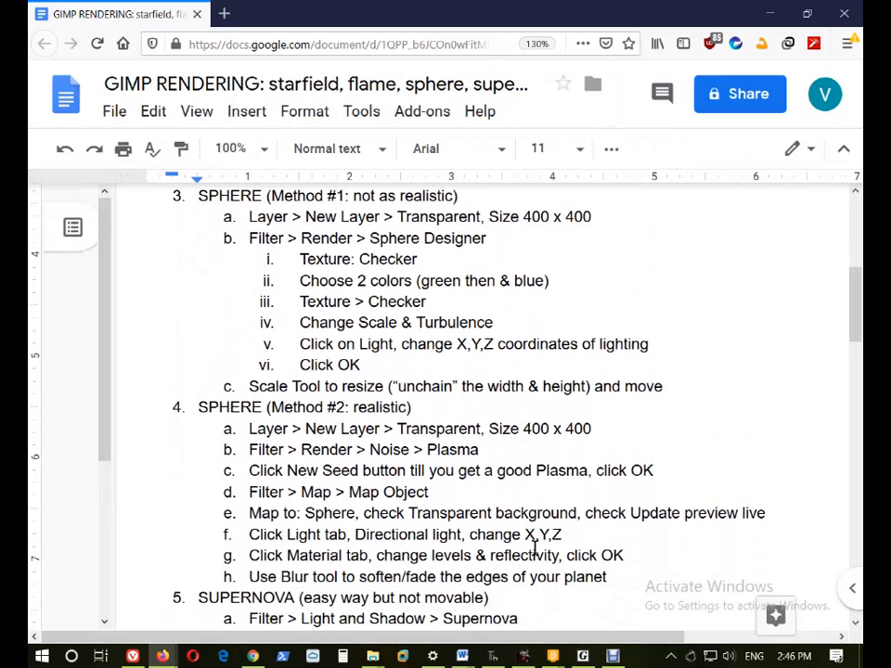
drag(628, 576, 91, 408)
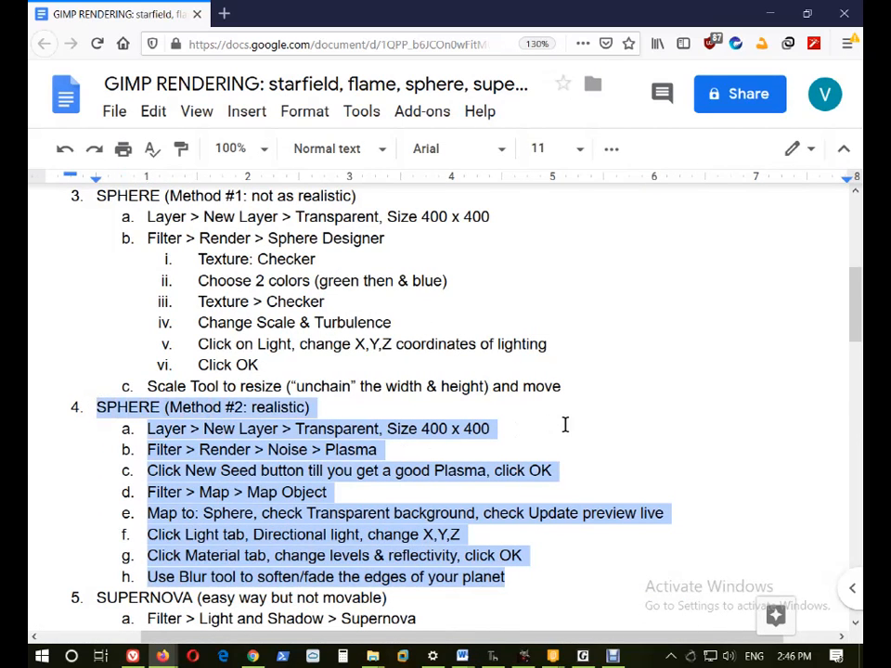
scroll(564, 424, down, 2)
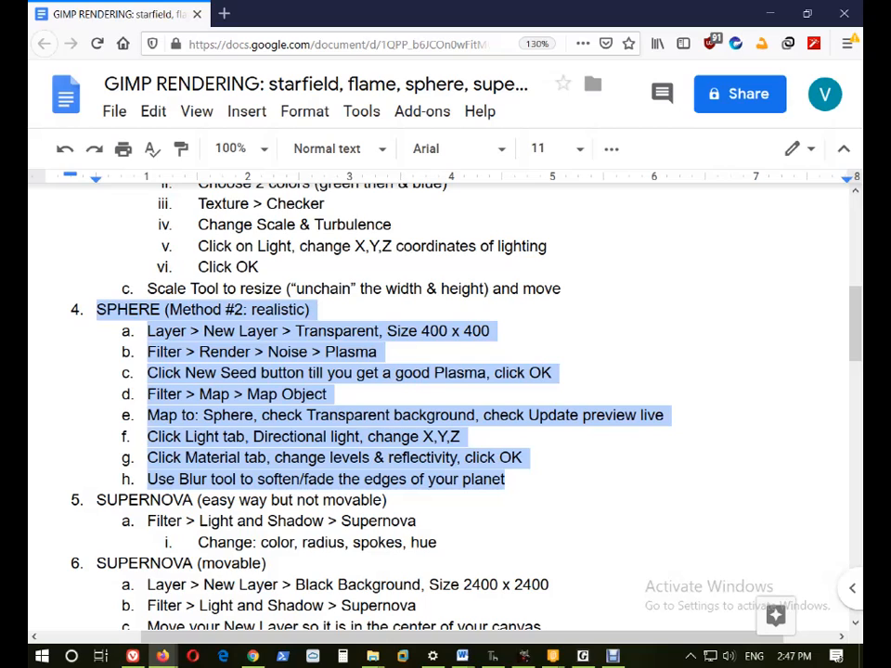
key(alt+Tab)
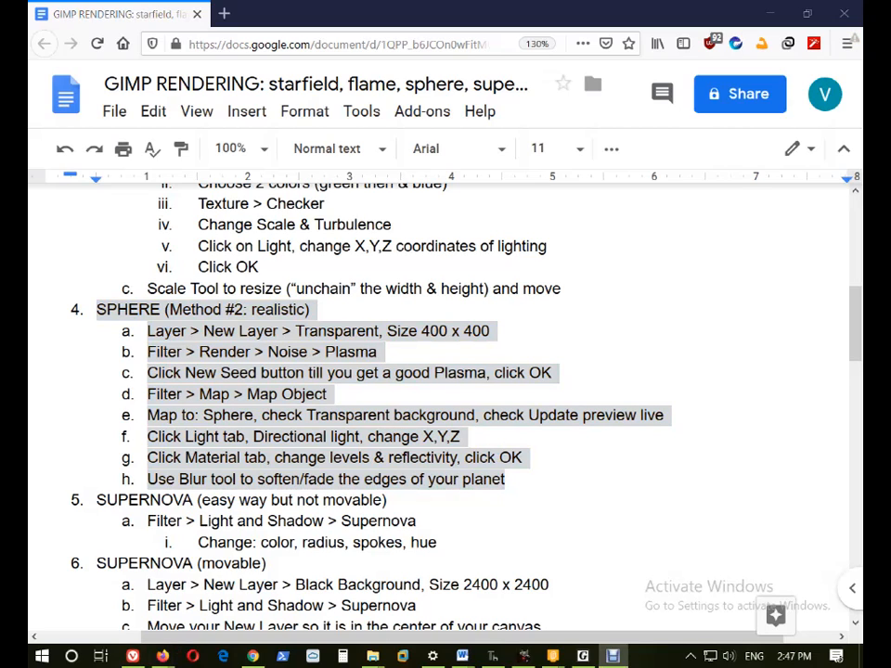